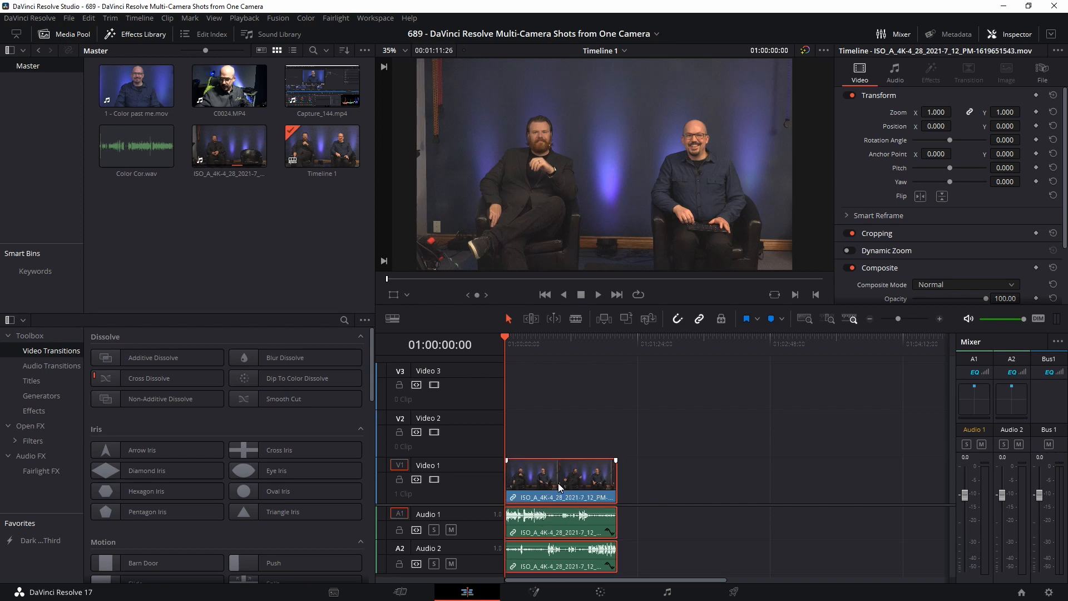
Step: Unlink the interview clip's video from its audio and select only the video on Video 1
{"action": "right_click", "coordinate": [561, 487]}
{"action": "left_click", "coordinate": [570, 474]}
{"action": "left_click", "coordinate": [569, 478]}
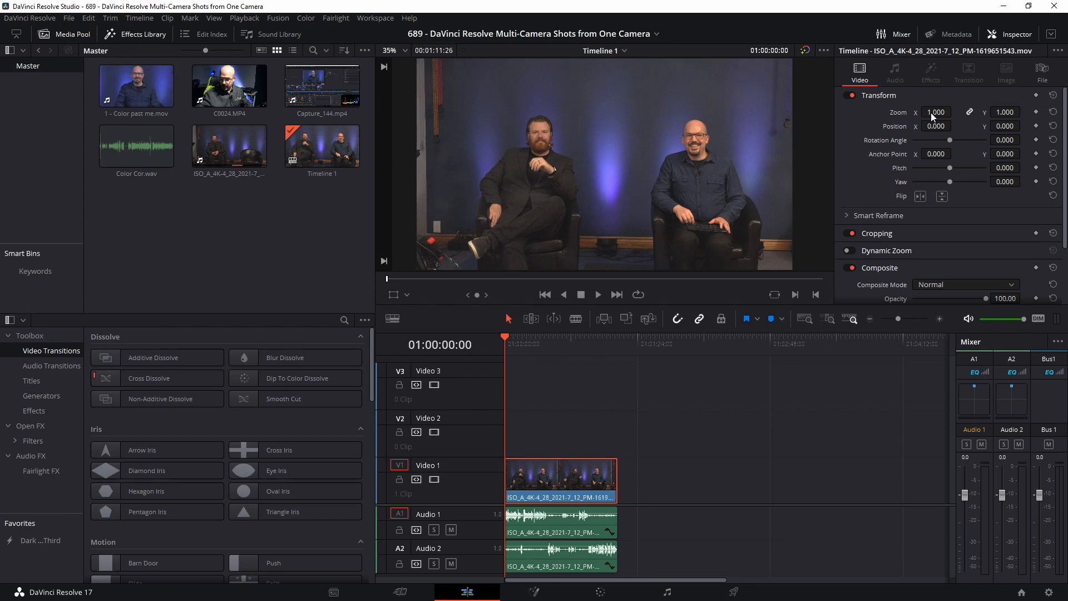
Step: Reframe the clip tighter on the two men with Zoom 1.200, Position X -45 and Position Y 80
{"action": "left_click_drag", "start_coordinate": [931, 112], "coordinate": [912, 125]}
{"action": "left_click_drag", "start_coordinate": [981, 125], "coordinate": [1036, 126]}
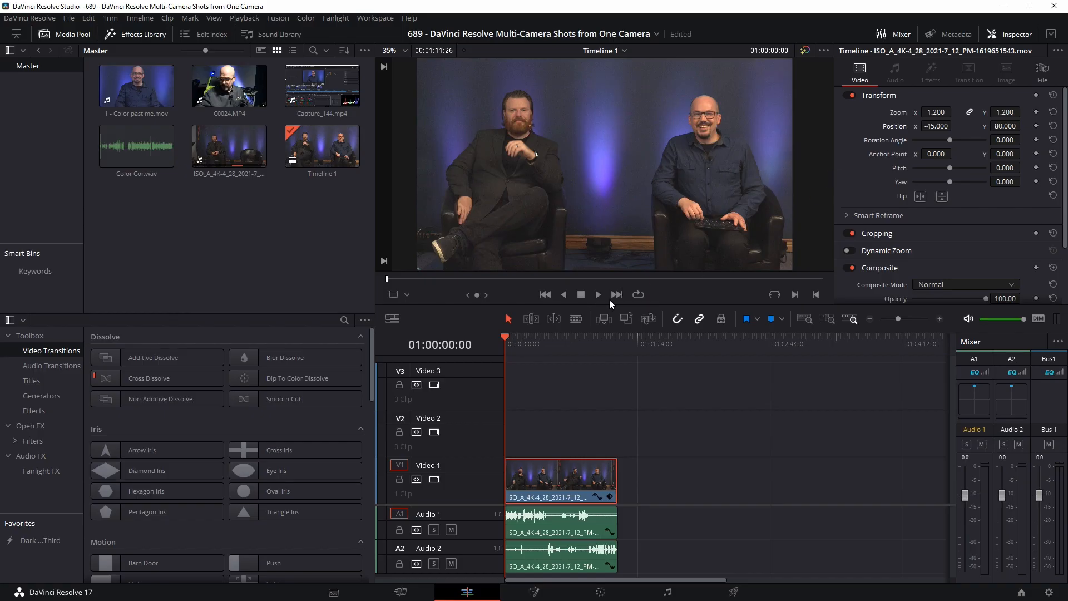
{"action": "mouse_move", "coordinate": [533, 342]}
{"action": "left_mouse_down"}
{"action": "mouse_move", "coordinate": [586, 345]}
{"action": "mouse_move", "coordinate": [514, 350]}
{"action": "left_mouse_up"}
Step: On the Color page, add a second layer node with a circular window over the bearded man's face
{"action": "key", "text": "shift+6"}
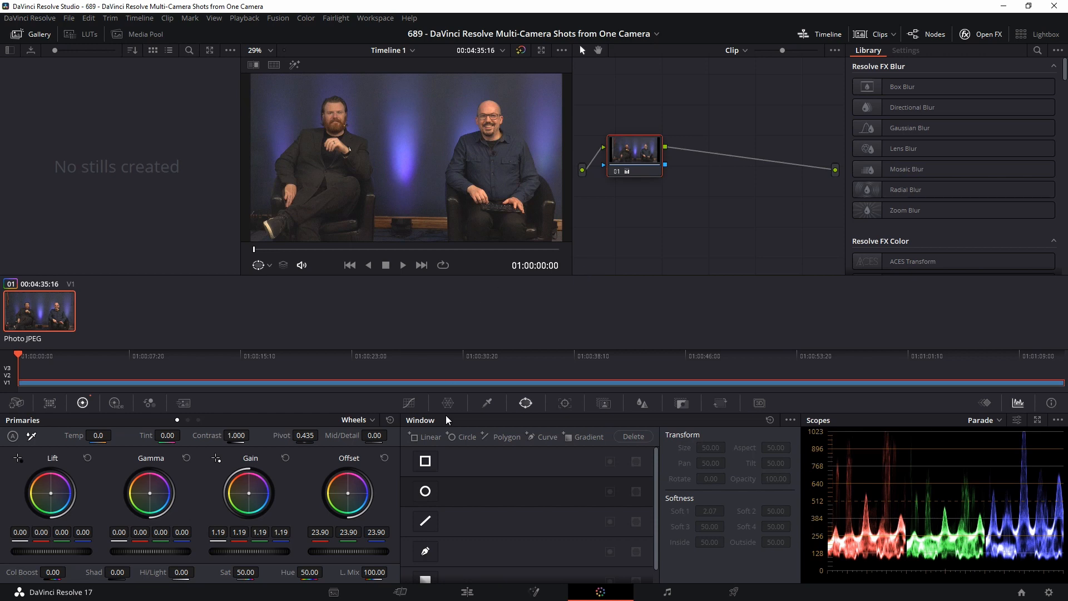
{"action": "key", "text": "alt+p"}
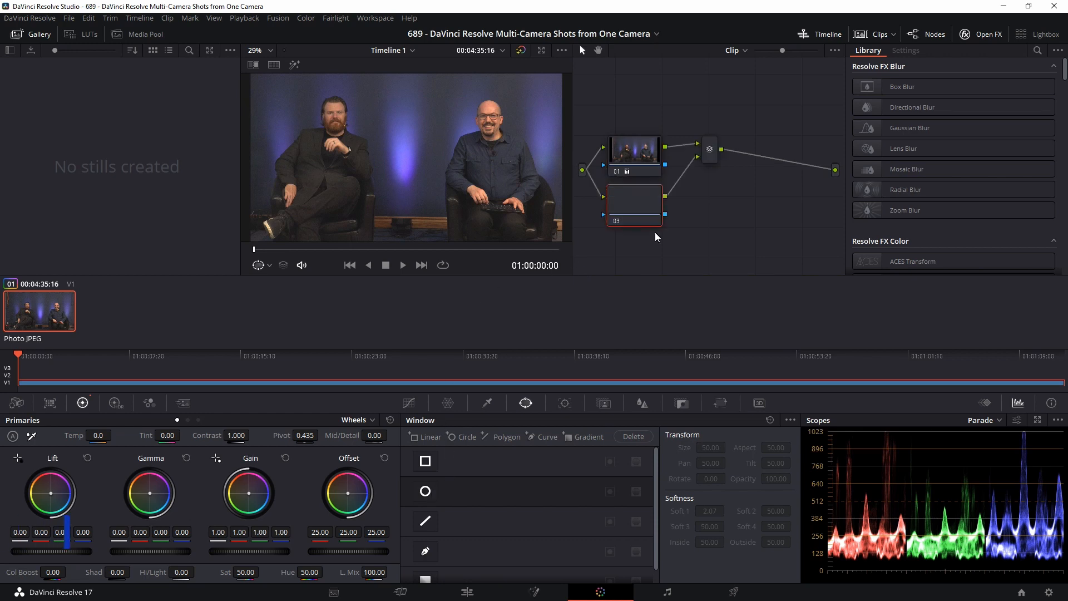
{"action": "left_click", "coordinate": [429, 491]}
{"action": "left_click_drag", "start_coordinate": [401, 145], "coordinate": [337, 124]}
{"action": "left_click_drag", "start_coordinate": [393, 184], "coordinate": [334, 121]}
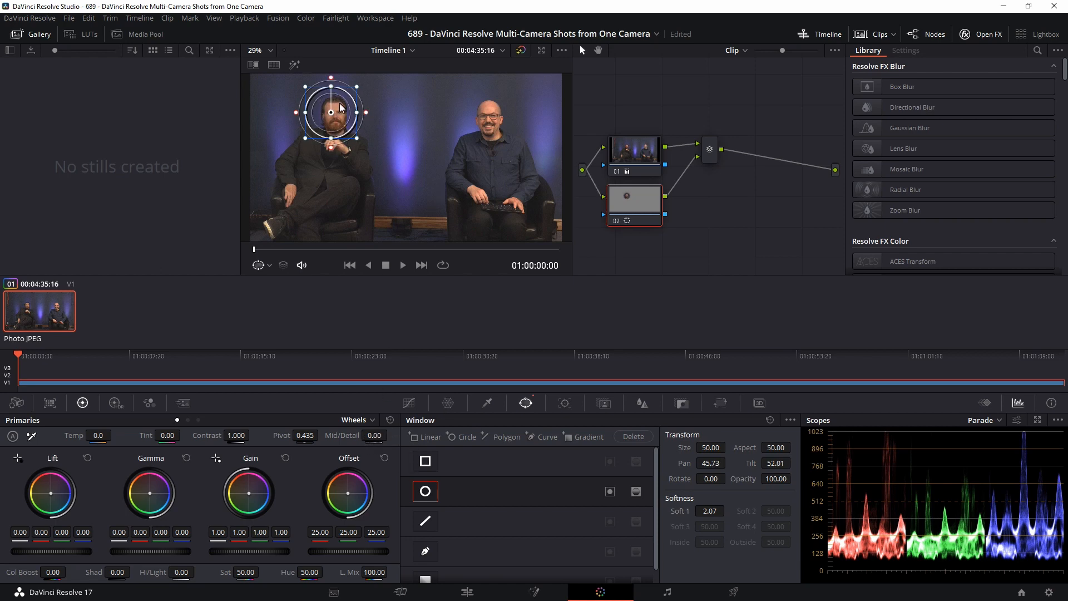
Step: Center the circular window on the bearded man's face and lower node 02's Mid/Detail to -86.50
{"action": "scroll", "coordinate": [326, 129], "scroll_direction": "up", "scroll_amount": 3}
{"action": "left_click_drag", "start_coordinate": [326, 127], "coordinate": [516, 243]}
{"action": "scroll", "coordinate": [439, 198], "scroll_direction": "up", "scroll_amount": 5}
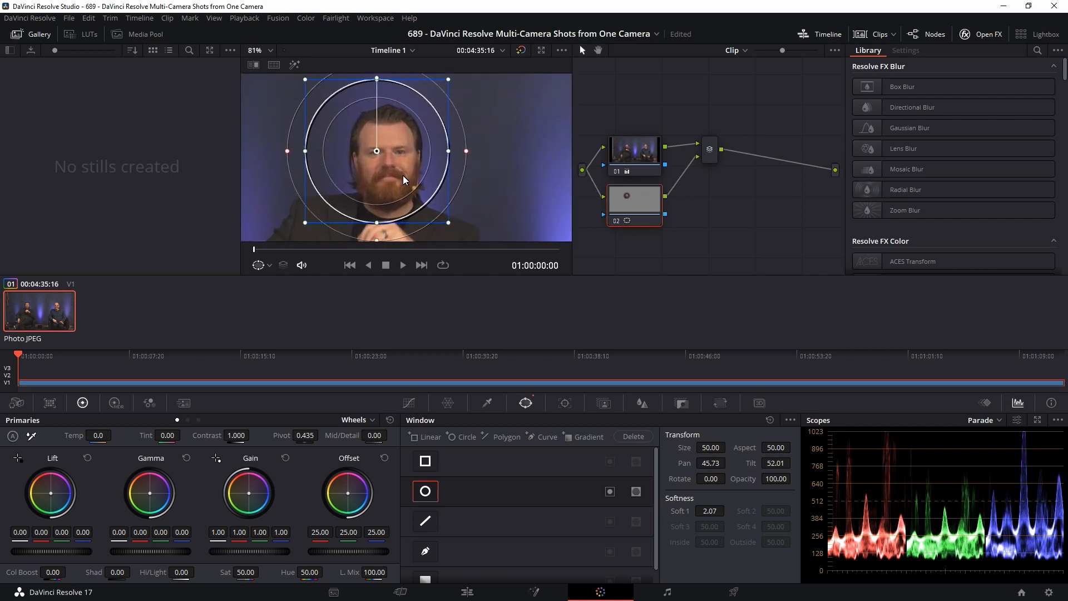
{"action": "left_click_drag", "start_coordinate": [356, 147], "coordinate": [370, 163]}
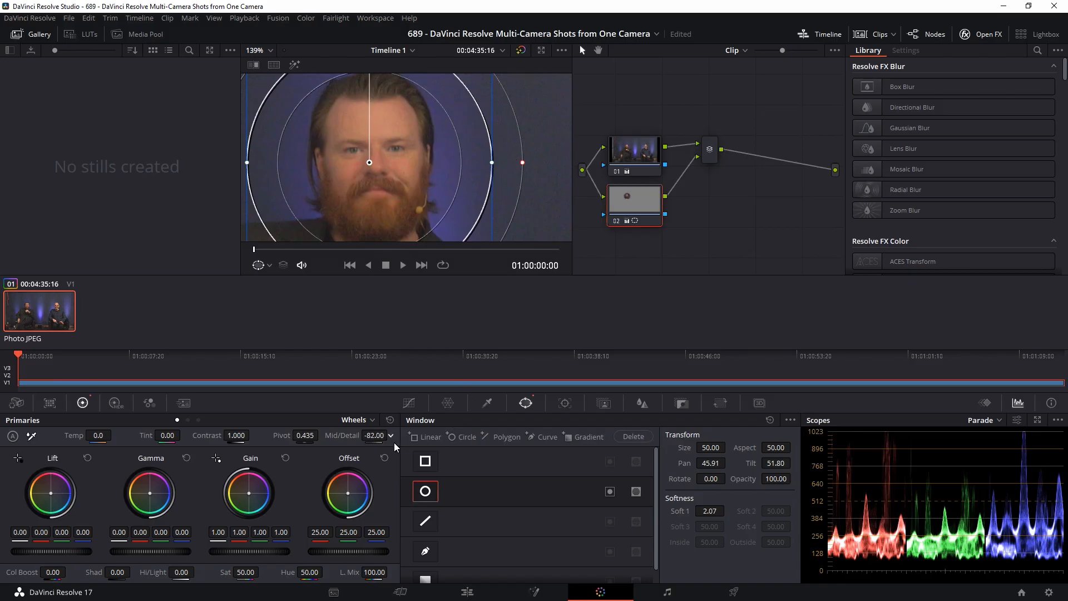
Step: Reshape the window into an upright oval around the bearded man's head, about size 39.5 and aspect 35.4
{"action": "scroll", "coordinate": [404, 189], "scroll_direction": "down", "scroll_amount": 3}
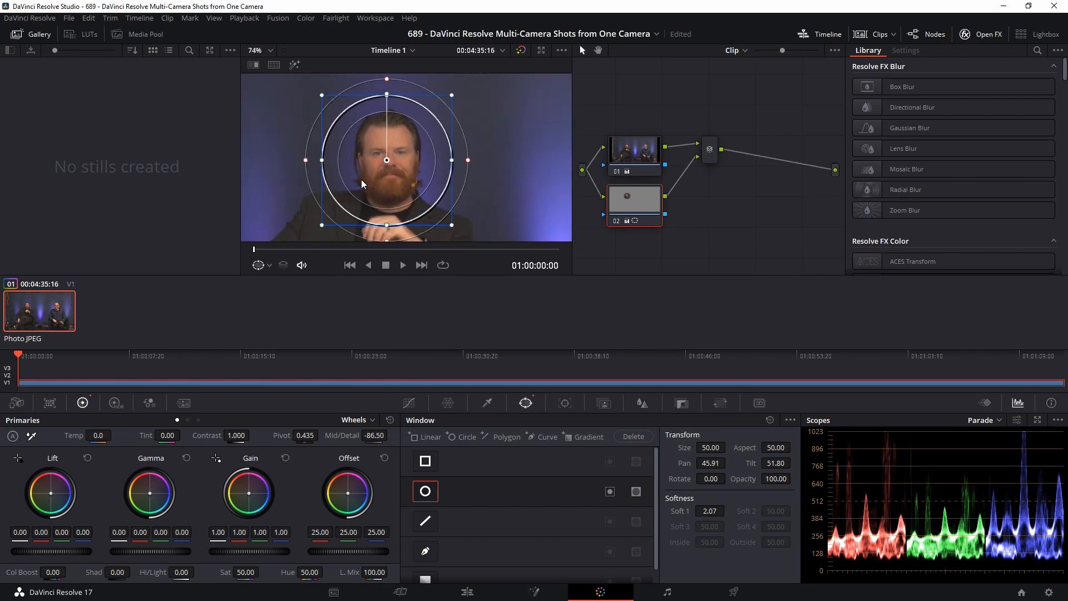
{"action": "left_click_drag", "start_coordinate": [323, 161], "coordinate": [336, 167]}
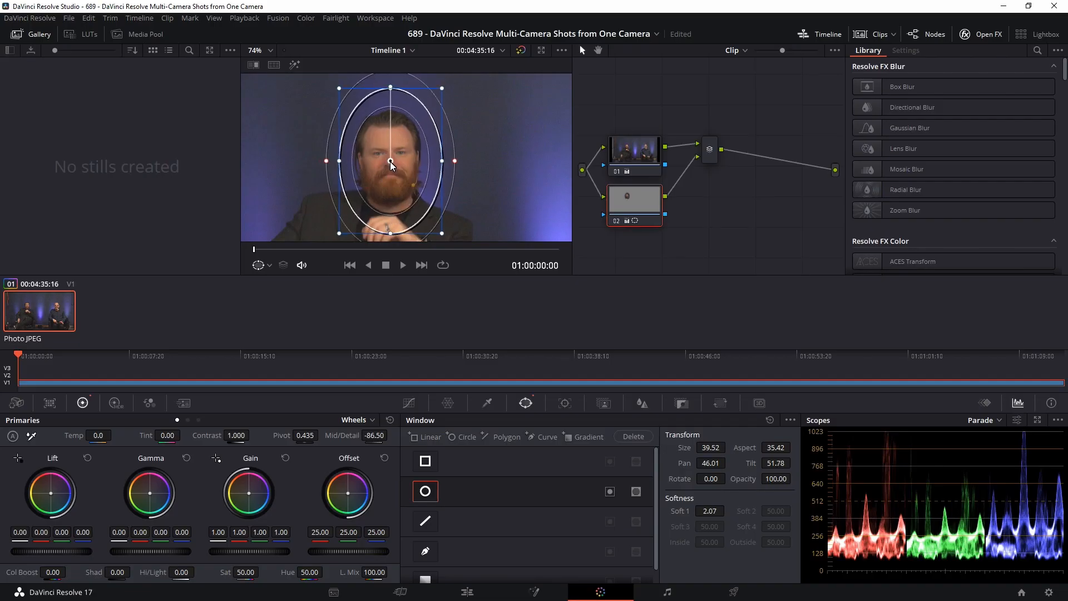
{"action": "left_click_drag", "start_coordinate": [391, 162], "coordinate": [387, 162]}
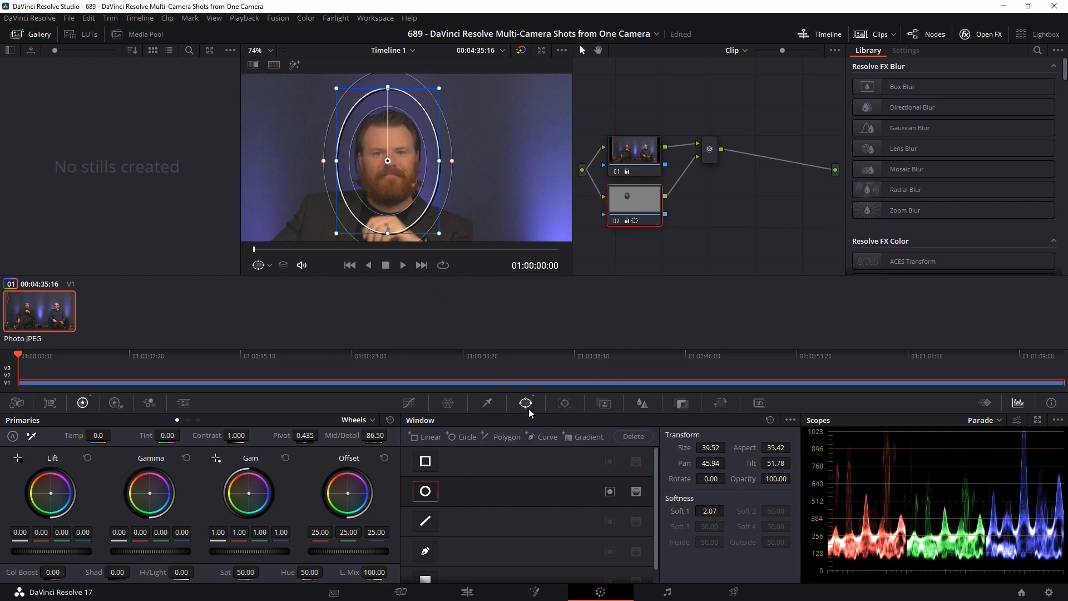
Step: Track the oval window forward through the whole clip with only Pan and Tilt enabled, then return to the clip's start
{"action": "left_click", "coordinate": [565, 404]}
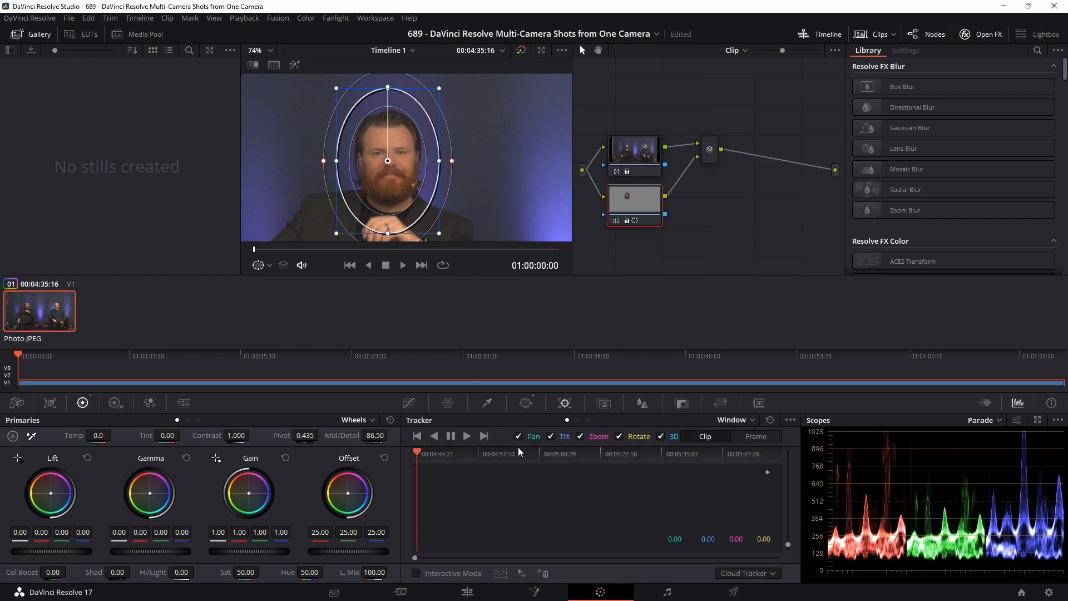
{"action": "left_click", "coordinate": [581, 436]}
{"action": "left_click", "coordinate": [619, 437]}
{"action": "left_click", "coordinate": [466, 437]}
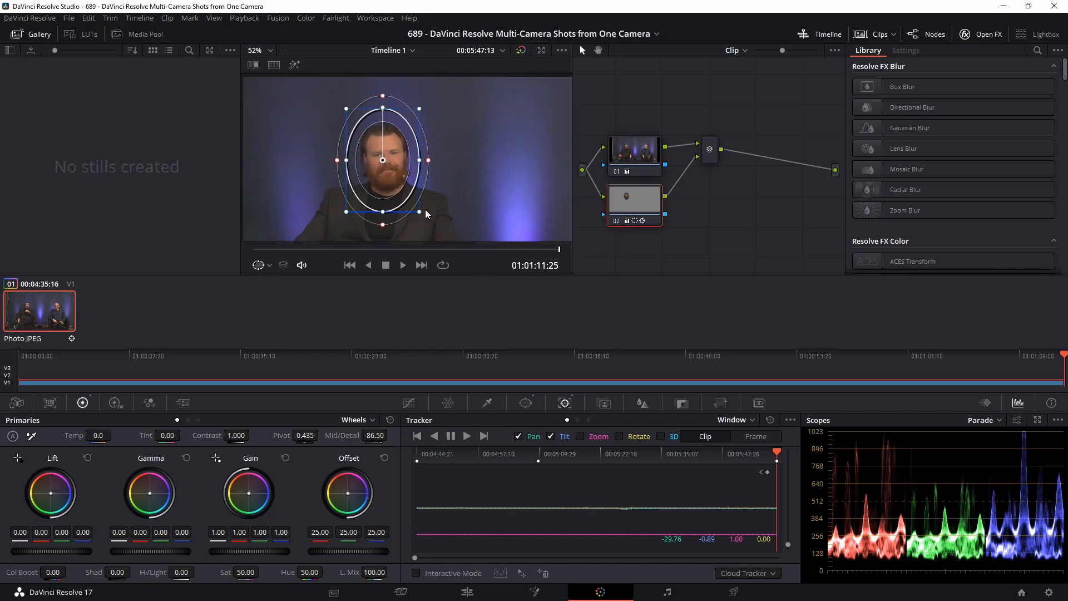
{"action": "scroll", "coordinate": [452, 205], "scroll_direction": "down", "scroll_amount": 5}
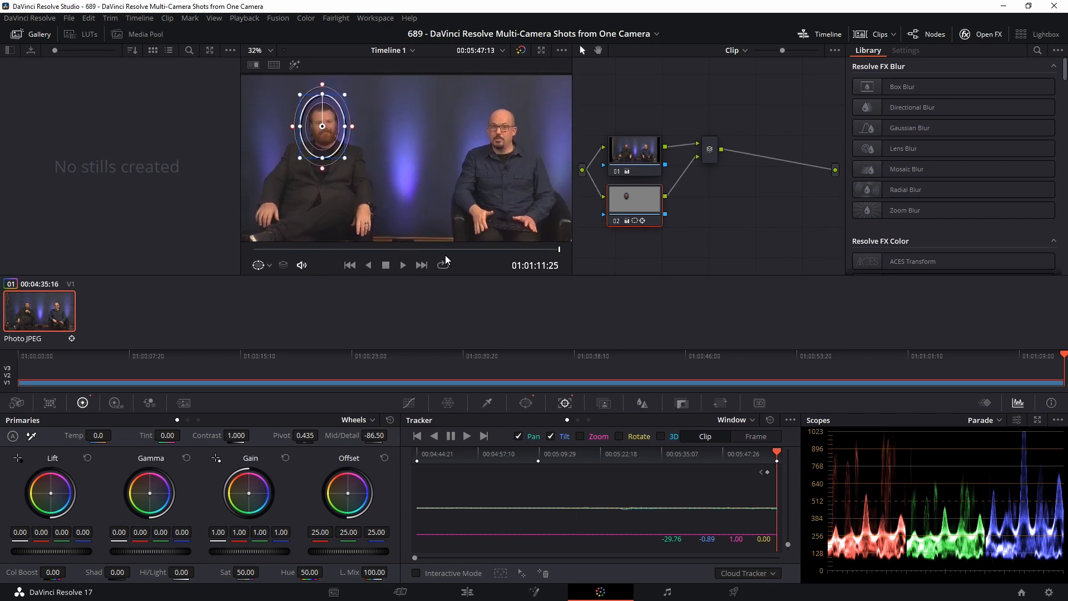
{"action": "left_click_drag", "start_coordinate": [452, 249], "coordinate": [223, 253]}
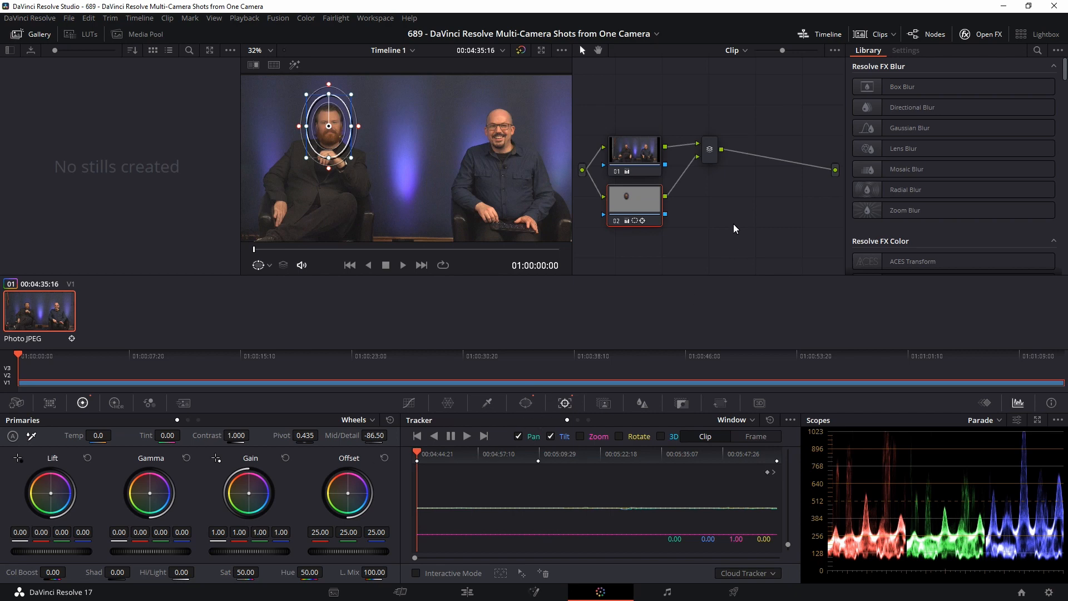
Step: Add a third layer node with a circular window over the face of the man with glasses
{"action": "key", "text": "alt+l"}
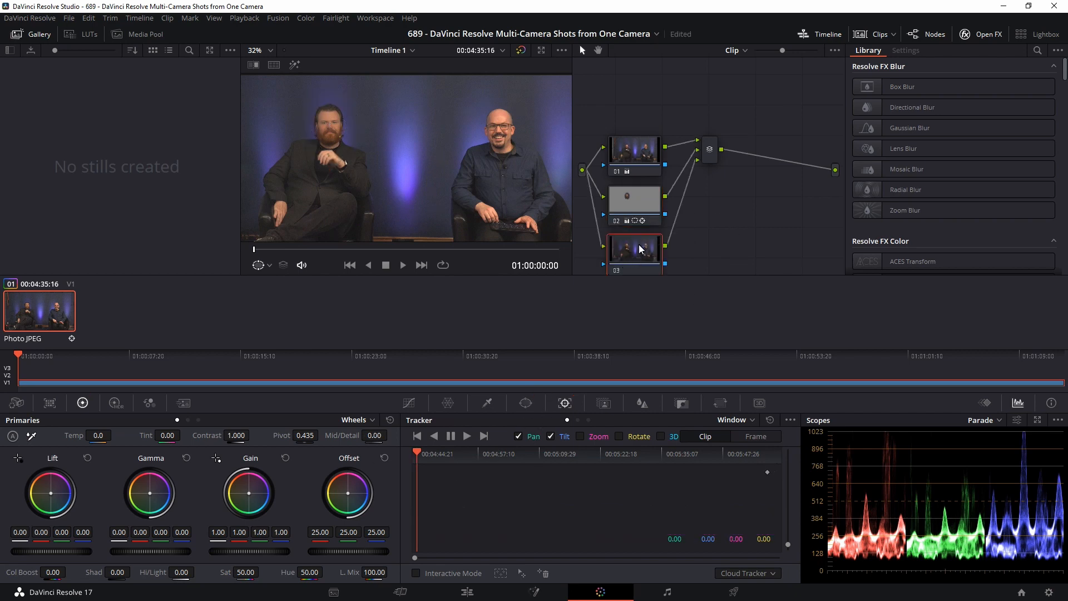
{"action": "left_click", "coordinate": [525, 403]}
{"action": "left_click", "coordinate": [425, 491]}
{"action": "left_click_drag", "start_coordinate": [404, 162], "coordinate": [450, 154]}
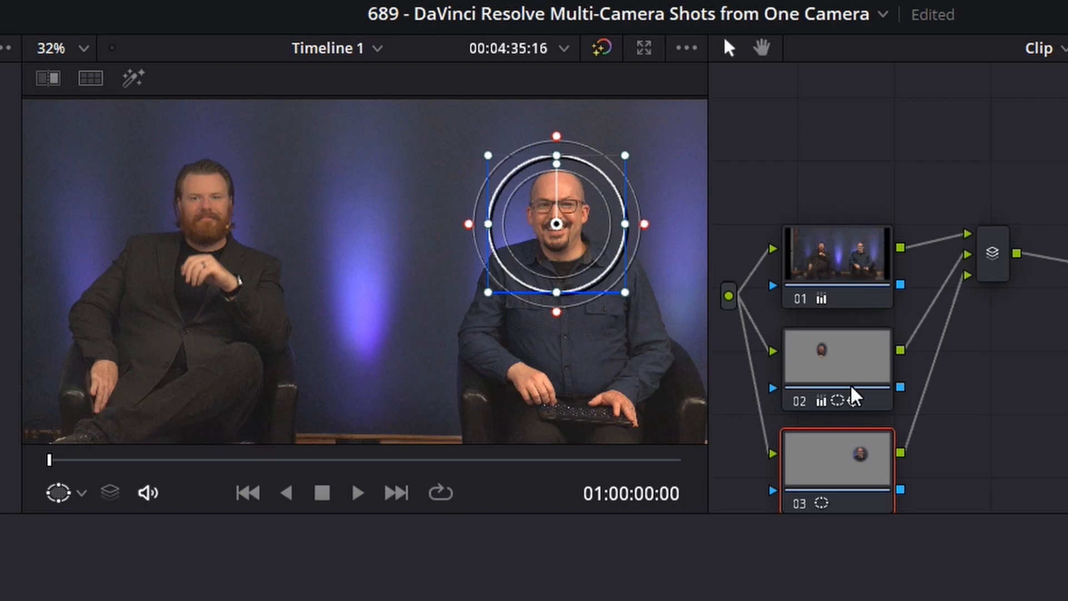
Step: Narrow and shorten the third node's window into an oval and shift it up over the face
{"action": "left_click_drag", "start_coordinate": [489, 224], "coordinate": [510, 224]}
{"action": "left_click_drag", "start_coordinate": [559, 292], "coordinate": [559, 283]}
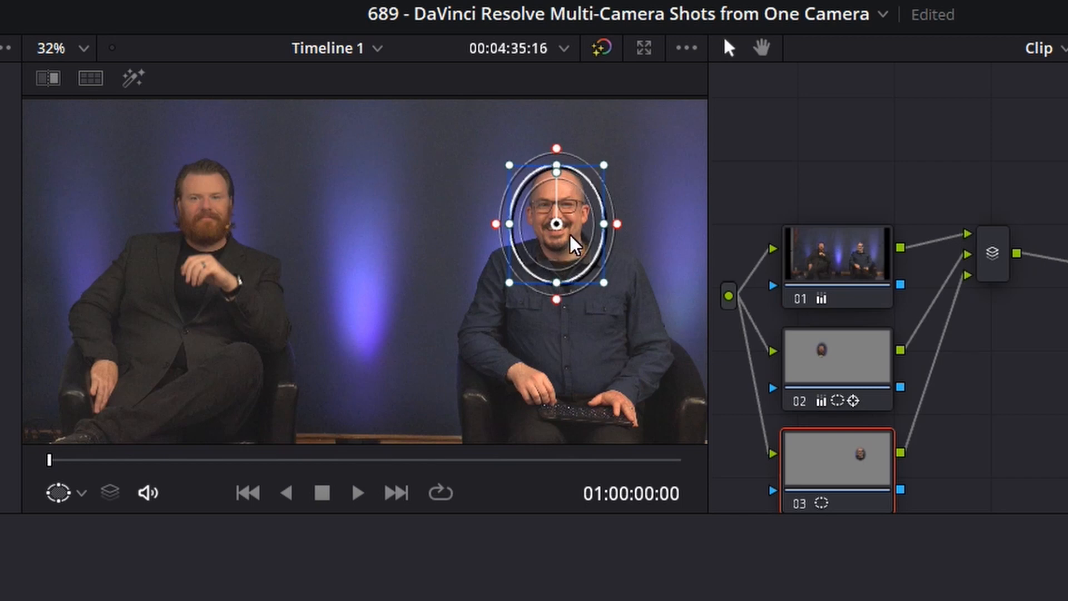
{"action": "left_click_drag", "start_coordinate": [563, 236], "coordinate": [568, 225]}
{"action": "left_click_drag", "start_coordinate": [555, 214], "coordinate": [557, 219]}
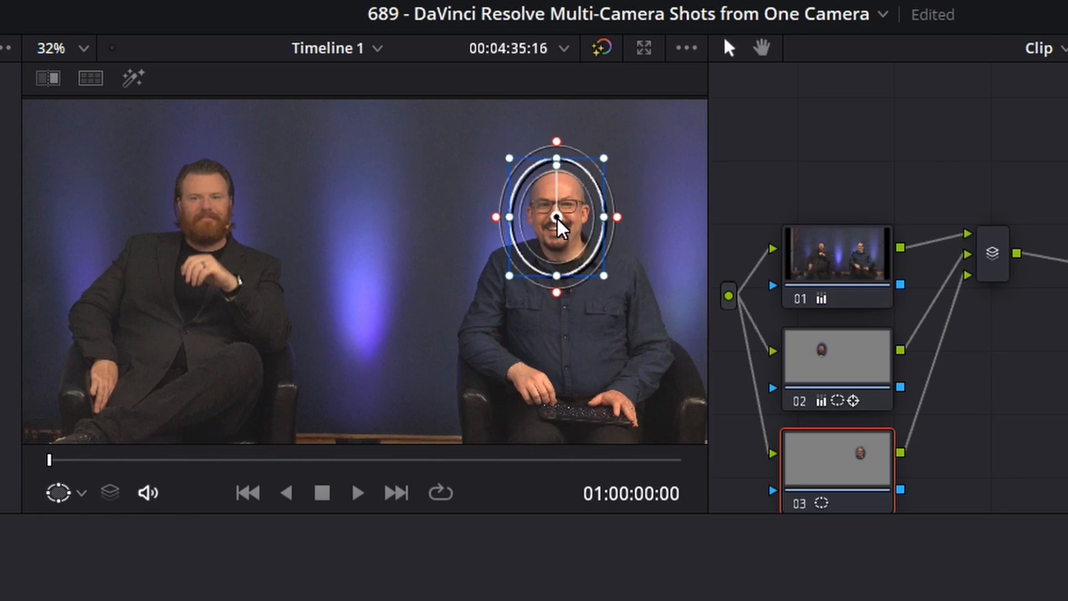
Step: Fine-tune the oval around the head of the man with glasses to about size 30.8 and aspect 35.9
{"action": "scroll", "coordinate": [557, 220], "scroll_direction": "up", "scroll_amount": 5}
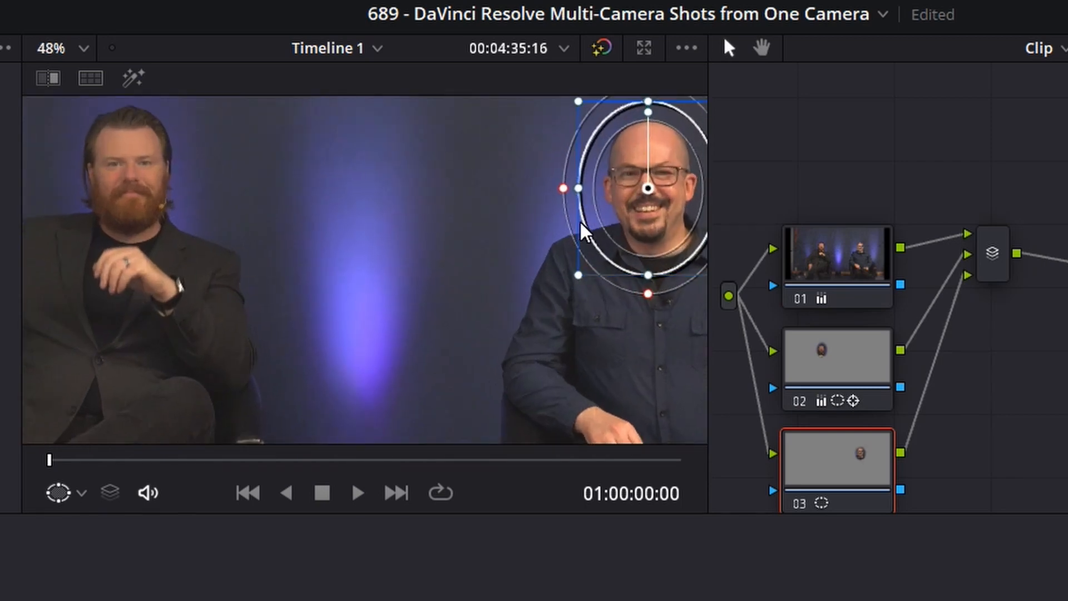
{"action": "left_click_drag", "start_coordinate": [565, 223], "coordinate": [69, 344]}
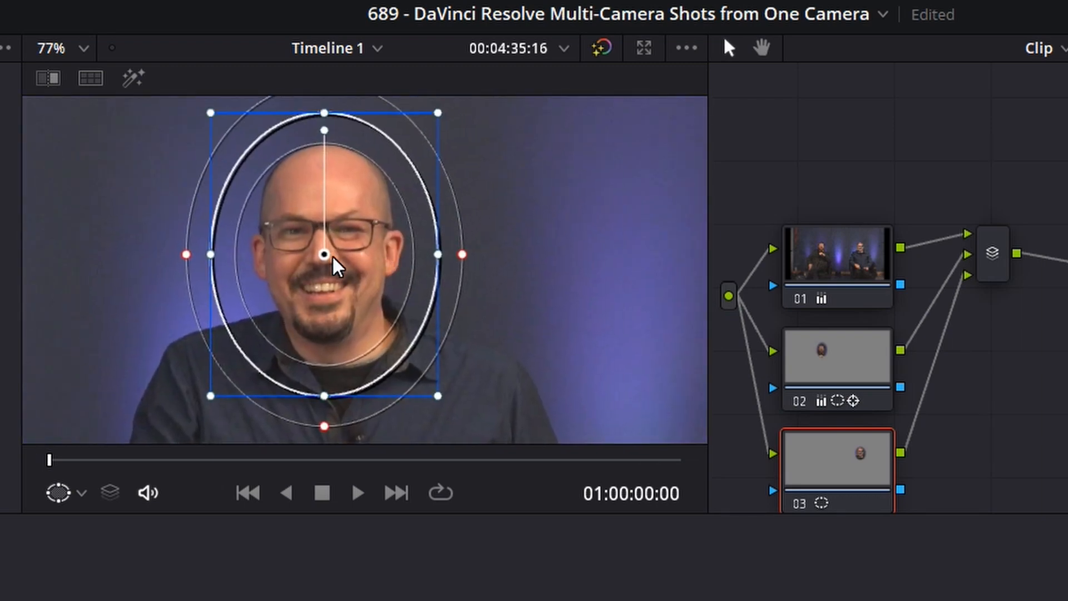
{"action": "scroll", "coordinate": [340, 257], "scroll_direction": "up", "scroll_amount": 1}
{"action": "left_click_drag", "start_coordinate": [325, 253], "coordinate": [321, 245]}
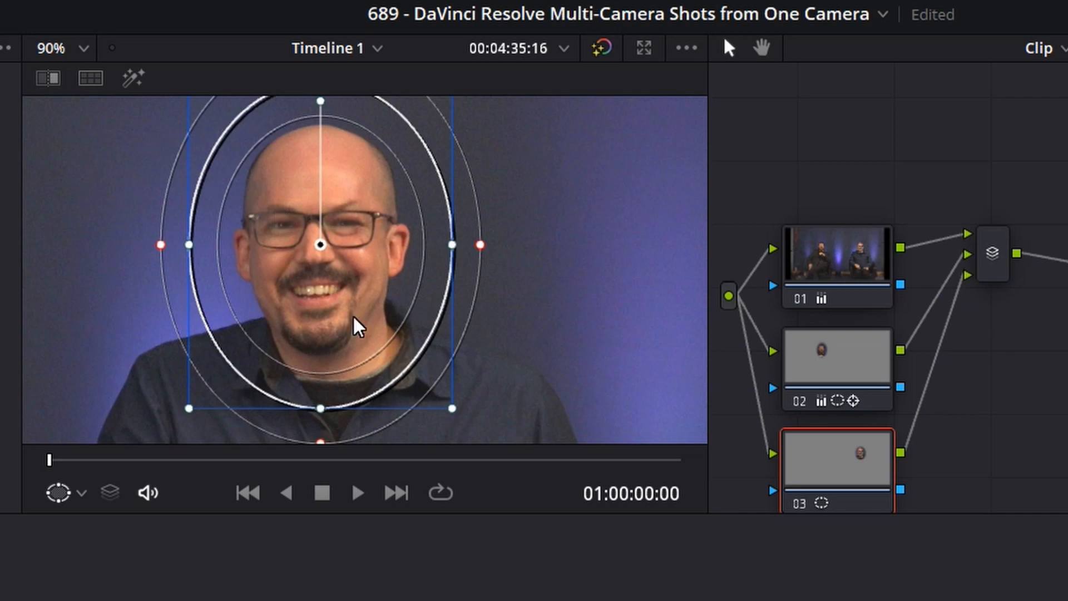
{"action": "left_click_drag", "start_coordinate": [196, 253], "coordinate": [206, 252]}
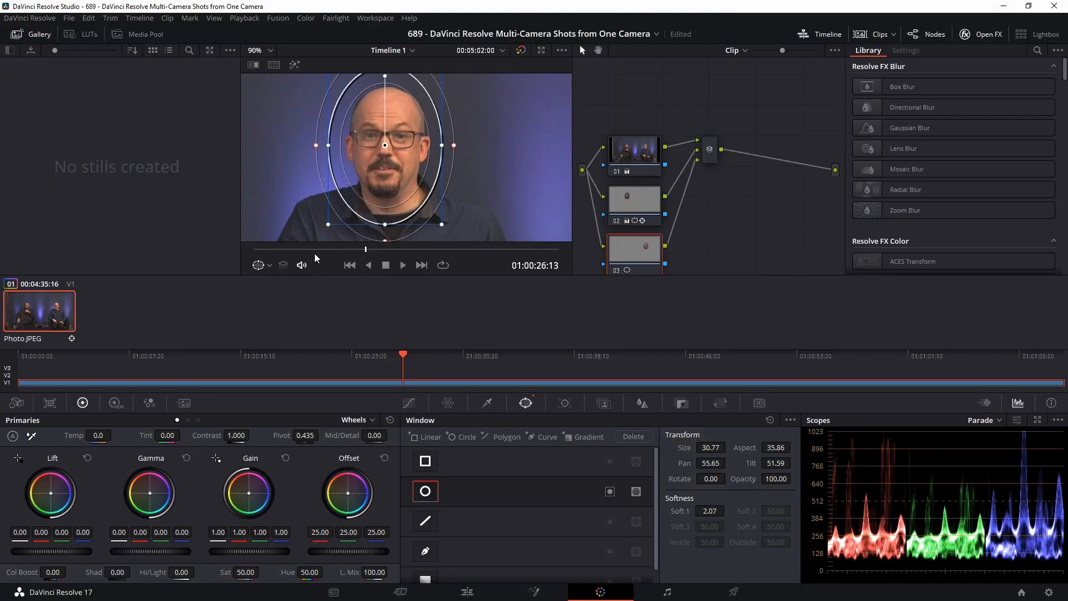
Step: Track the third node's oval window forward from the clip's start to its end using Pan and Tilt
{"action": "left_click_drag", "start_coordinate": [315, 252], "coordinate": [244, 252]}
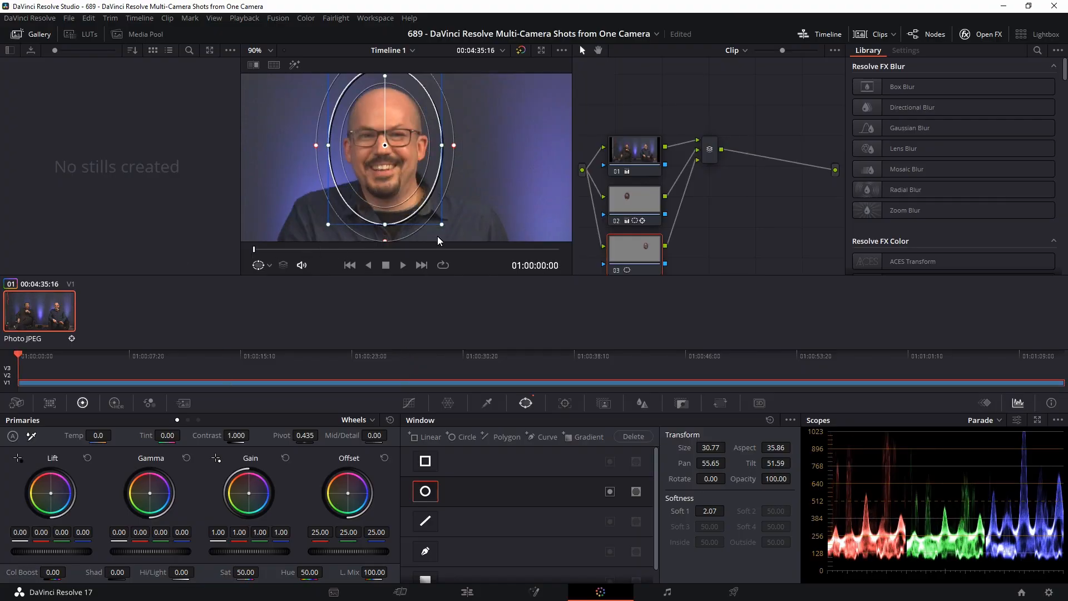
{"action": "left_click_drag", "start_coordinate": [348, 253], "coordinate": [199, 259]}
{"action": "left_click", "coordinate": [565, 402]}
{"action": "left_click", "coordinate": [466, 435]}
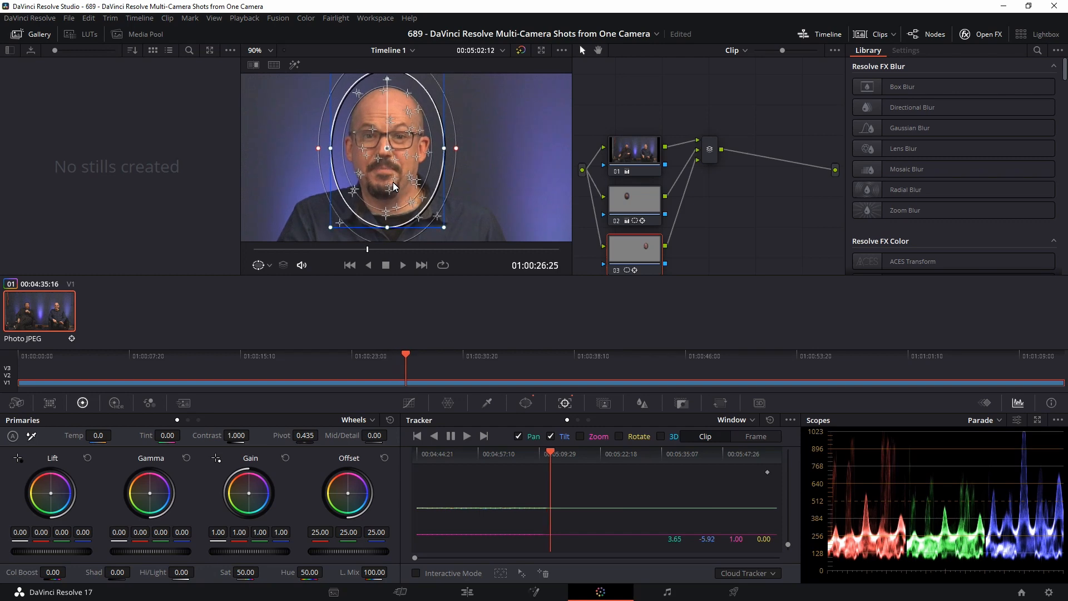
{"action": "scroll", "coordinate": [394, 187], "scroll_direction": "down", "scroll_amount": 5}
{"action": "scroll", "coordinate": [423, 193], "scroll_direction": "down", "scroll_amount": 2}
{"action": "scroll", "coordinate": [423, 192], "scroll_direction": "down", "scroll_amount": 1}
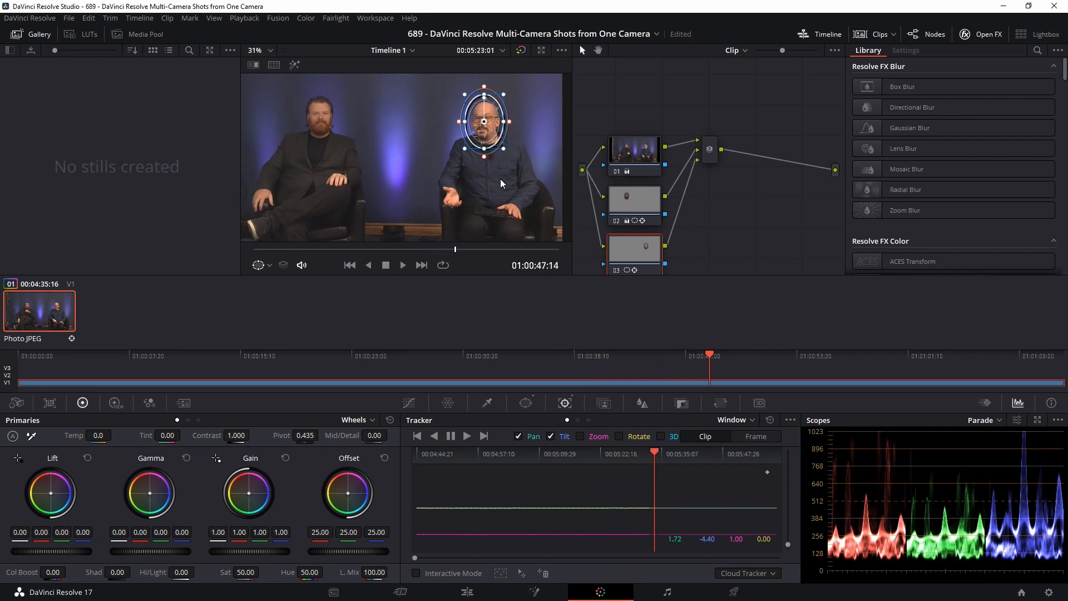
{"action": "scroll", "coordinate": [509, 99], "scroll_direction": "up", "scroll_amount": 4}
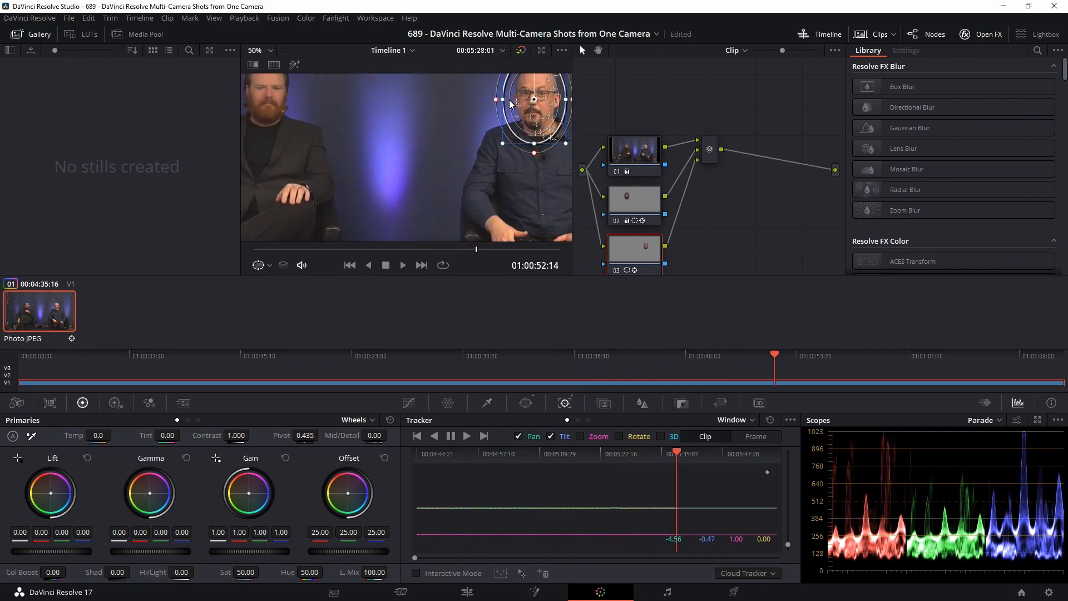
{"action": "scroll", "coordinate": [444, 131], "scroll_direction": "up", "scroll_amount": 3}
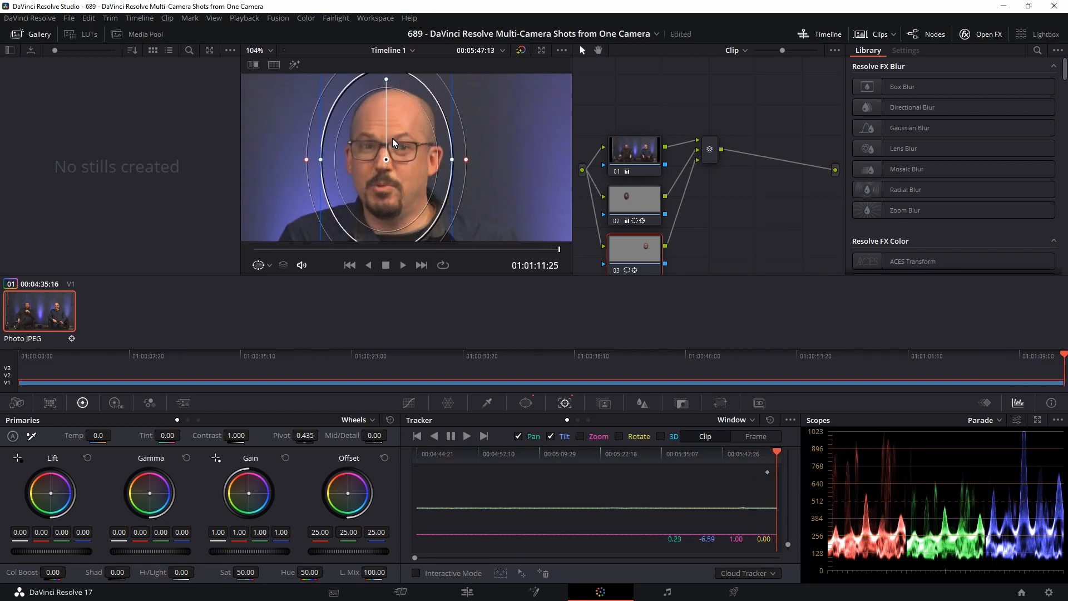
Step: Soften the face of the man with glasses by lowering node 03's Mid/Detail to -93
{"action": "left_click_drag", "start_coordinate": [495, 248], "coordinate": [482, 250]}
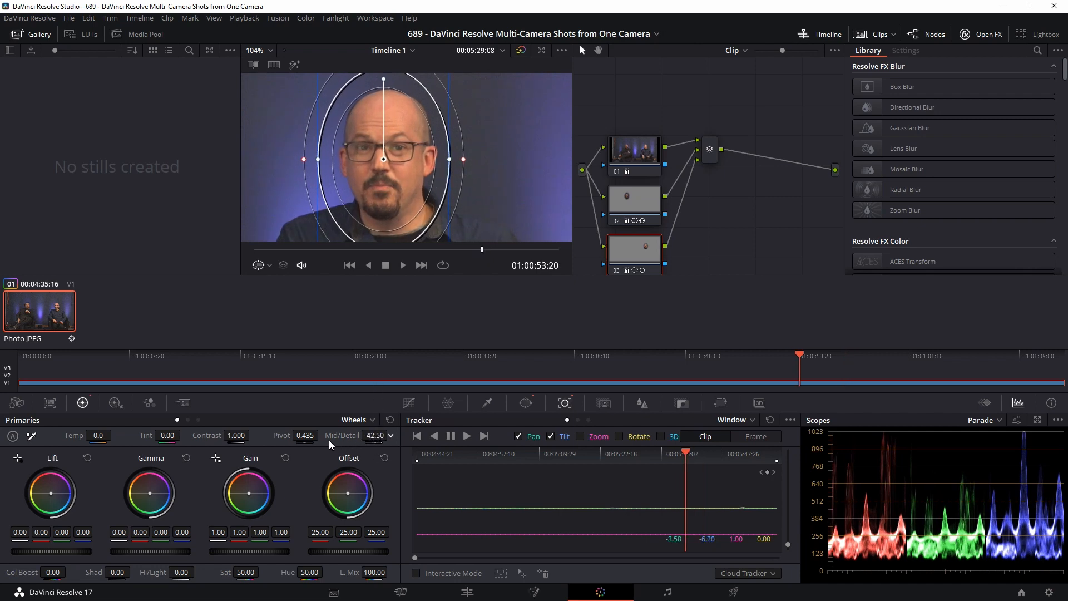
{"action": "left_click_drag", "start_coordinate": [314, 441], "coordinate": [279, 442]}
{"action": "scroll", "coordinate": [418, 181], "scroll_direction": "down", "scroll_amount": 4}
{"action": "left_click_drag", "start_coordinate": [383, 209], "coordinate": [453, 161]}
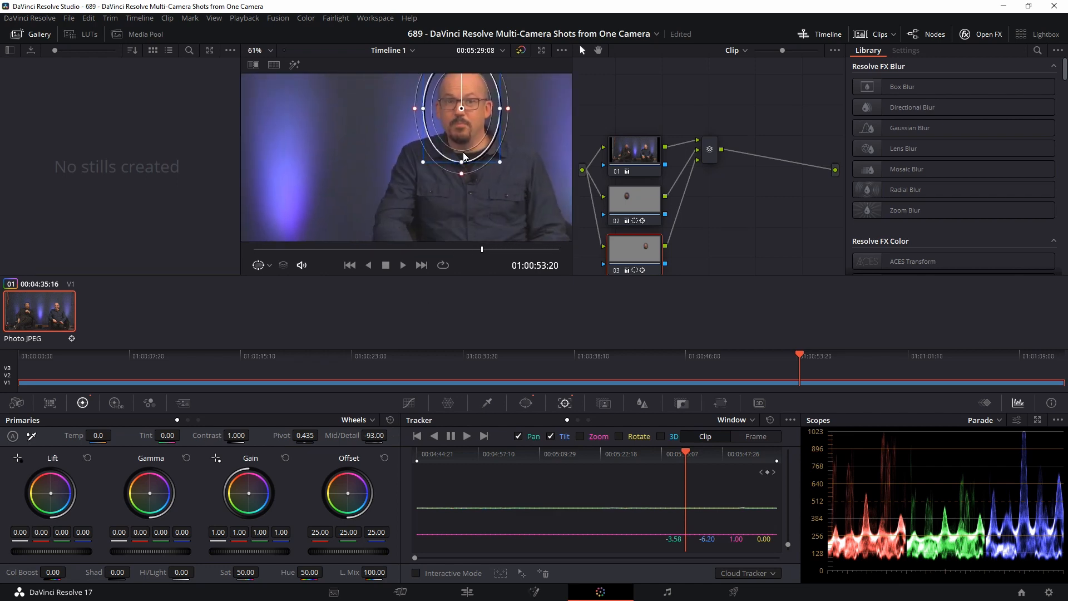
{"action": "scroll", "coordinate": [415, 173], "scroll_direction": "down", "scroll_amount": 4}
Step: Review the framing and both face-softening windows at another point in the clip, checking each node
{"action": "left_click", "coordinate": [636, 145]}
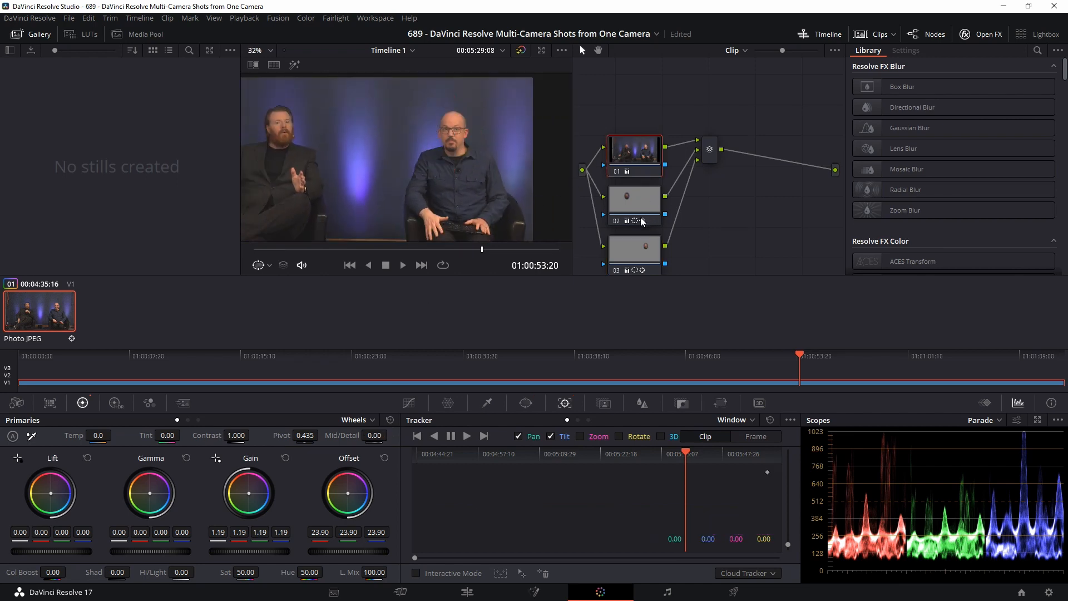
{"action": "left_click_drag", "start_coordinate": [366, 165], "coordinate": [409, 151]}
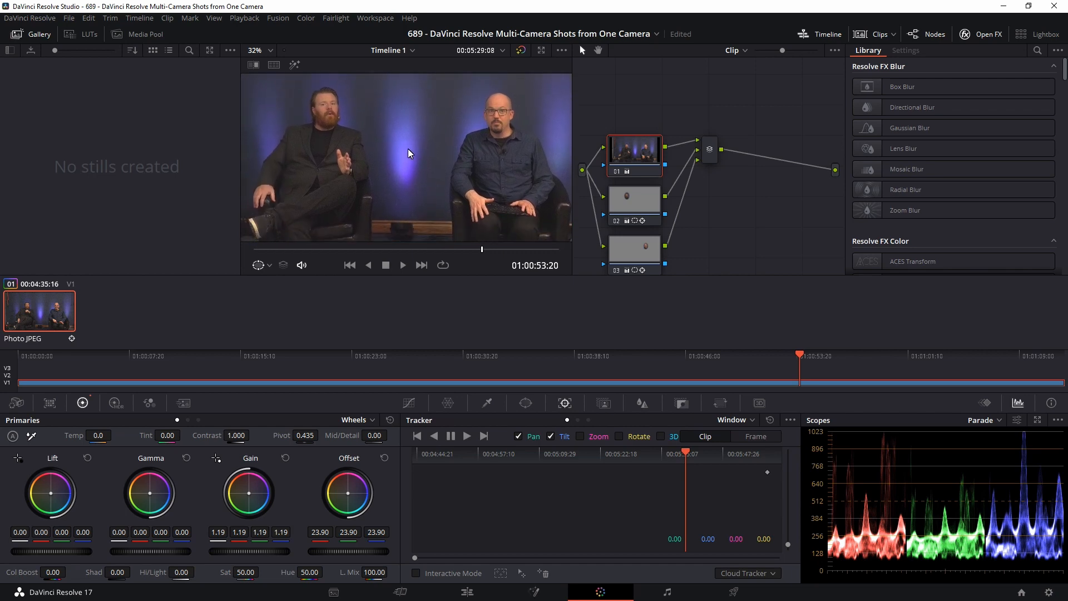
{"action": "left_click_drag", "start_coordinate": [454, 249], "coordinate": [387, 251]}
{"action": "left_click", "coordinate": [623, 201]}
{"action": "left_click", "coordinate": [627, 257]}
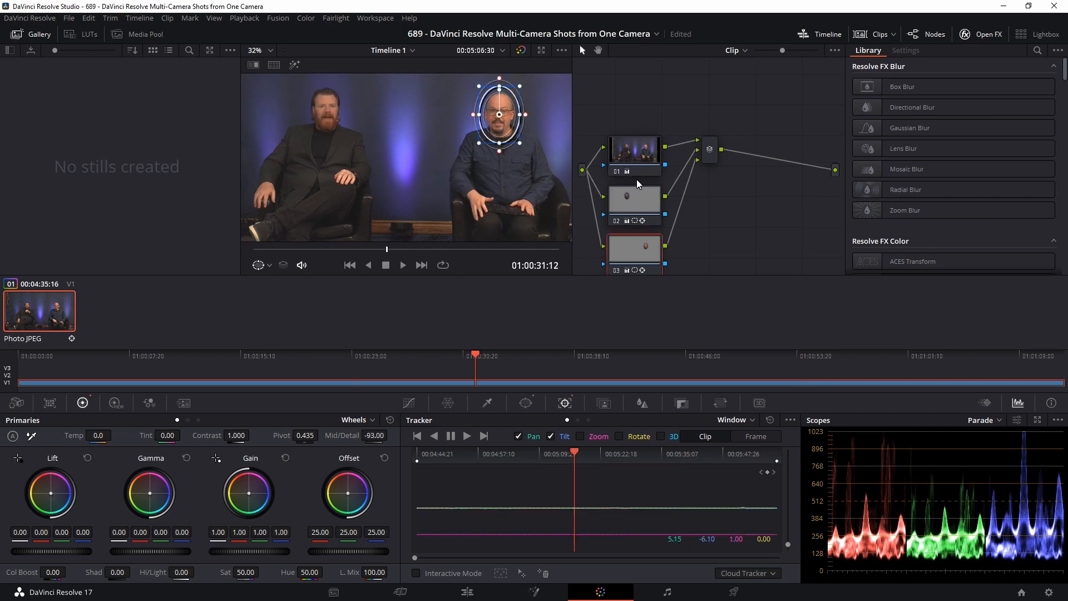
{"action": "left_click", "coordinate": [639, 154]}
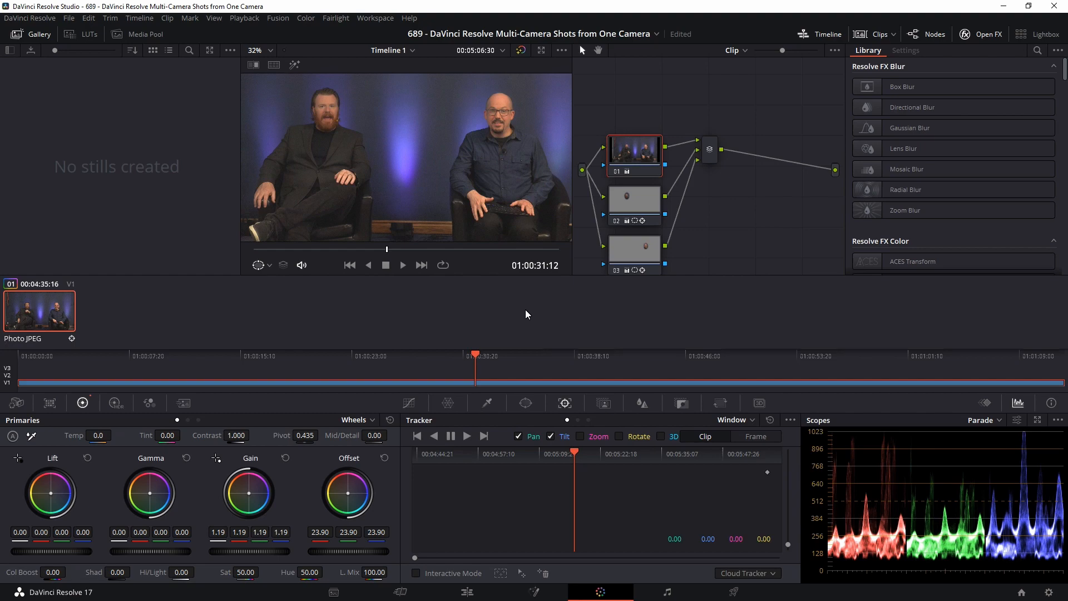
Step: Return to the Edit page and move the playhead to the start of the timeline
{"action": "left_click", "coordinate": [467, 590]}
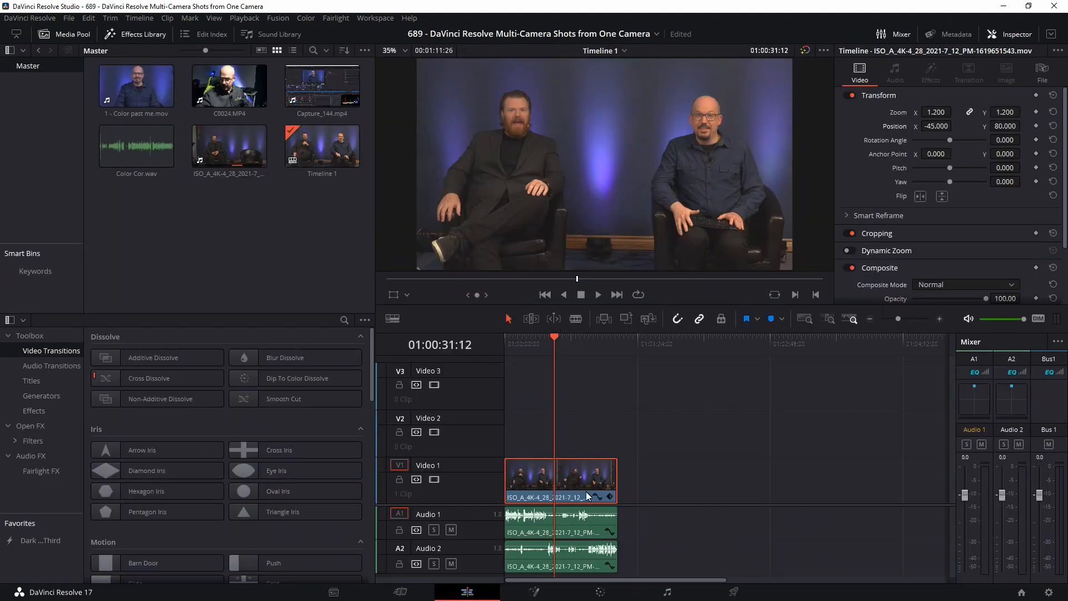
{"action": "key", "text": "Home"}
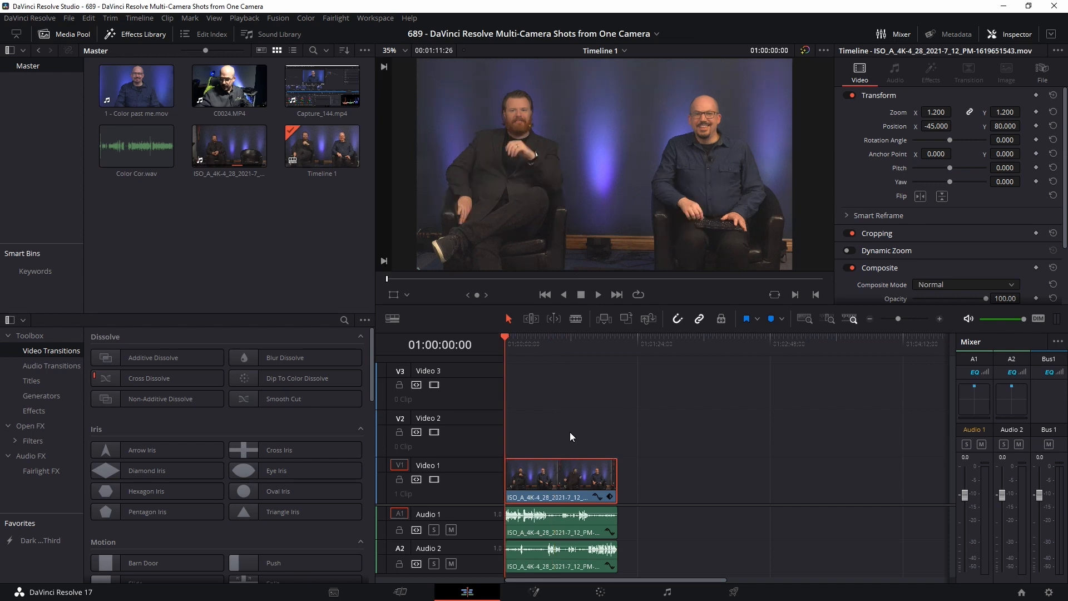
Step: Paste a copy of the interview clip onto Video 2, align it with the original's start, and save the project
{"action": "left_click", "coordinate": [639, 345]}
{"action": "key", "text": "ctrl+v"}
{"action": "left_click_drag", "start_coordinate": [679, 479], "coordinate": [479, 434]}
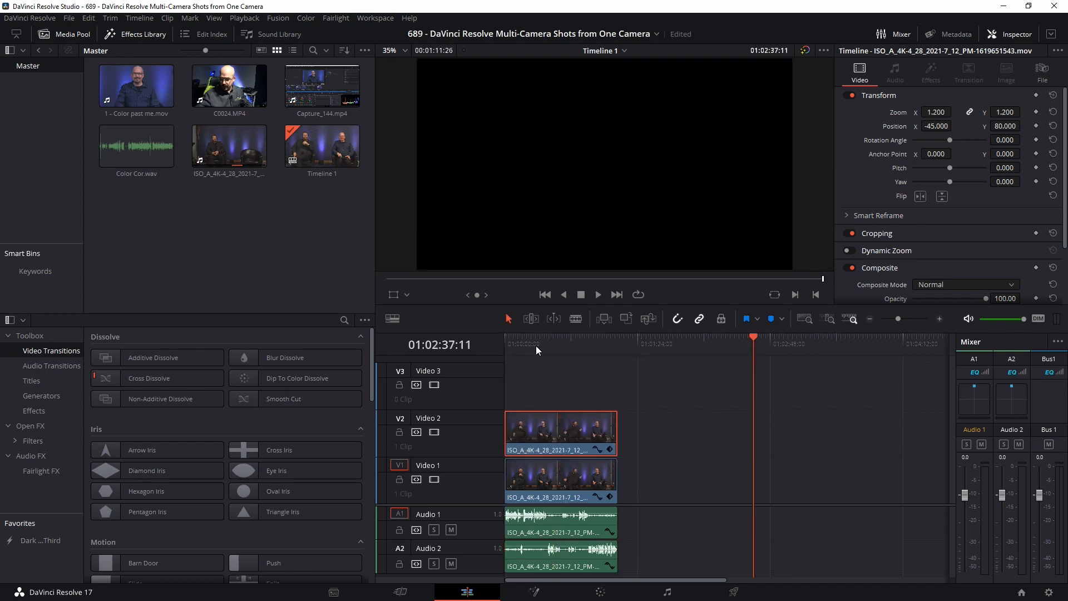
{"action": "key", "text": "Home"}
{"action": "key", "text": "ctrl+s"}
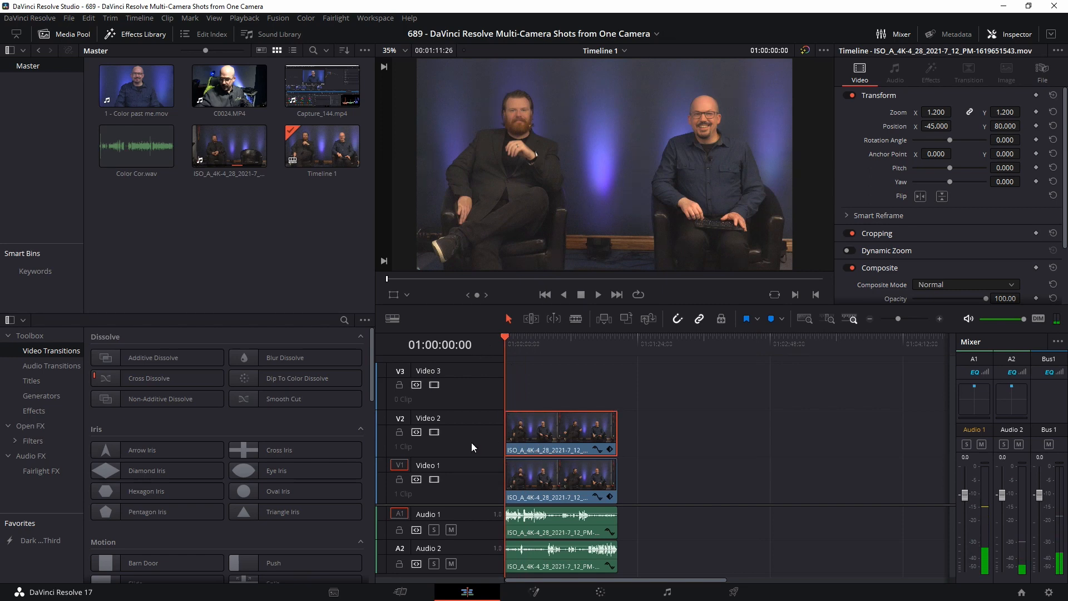
Step: Reframe the Video 2 clip as a close-up of the bearded man with Zoom 2.340 and Position X 778, Y -72
{"action": "left_click", "coordinate": [435, 431]}
{"action": "left_click", "coordinate": [435, 432]}
{"action": "left_click", "coordinate": [529, 341]}
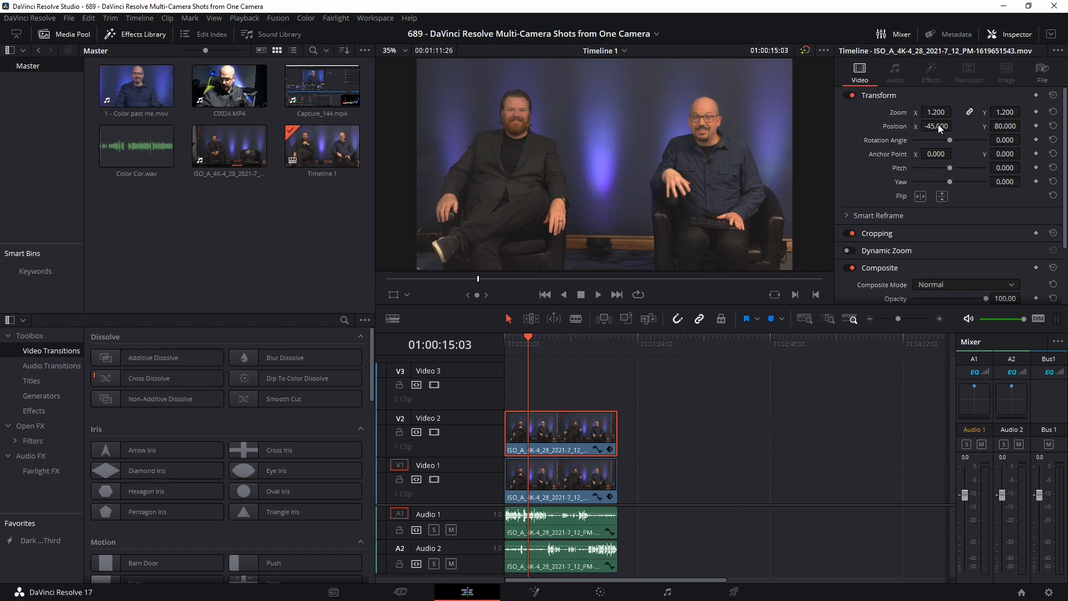
{"action": "left_click_drag", "start_coordinate": [939, 113], "coordinate": [869, 343]}
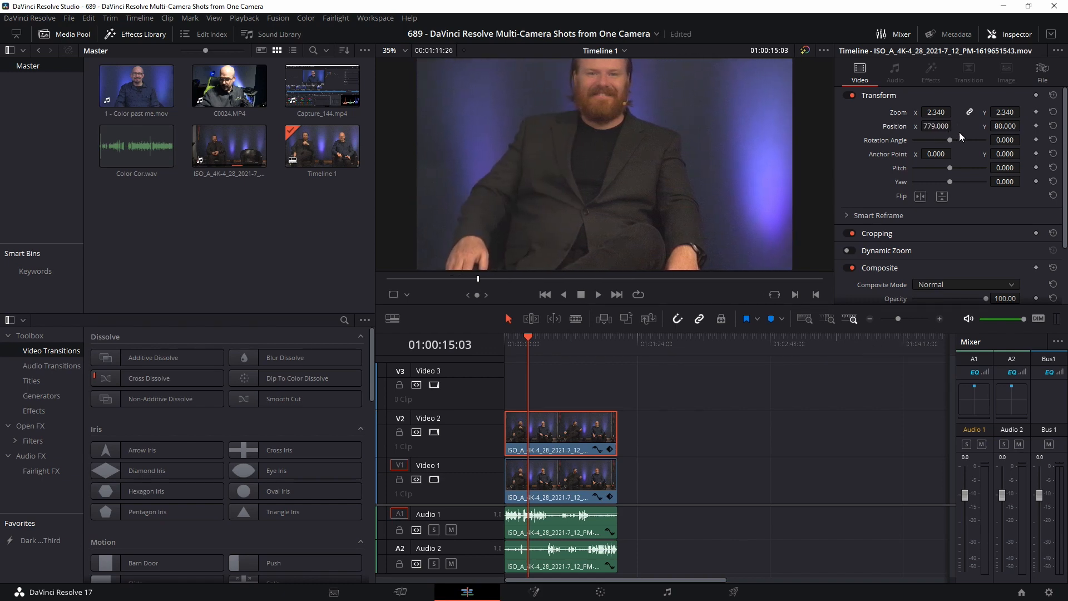
{"action": "left_click_drag", "start_coordinate": [1010, 129], "coordinate": [926, 141]}
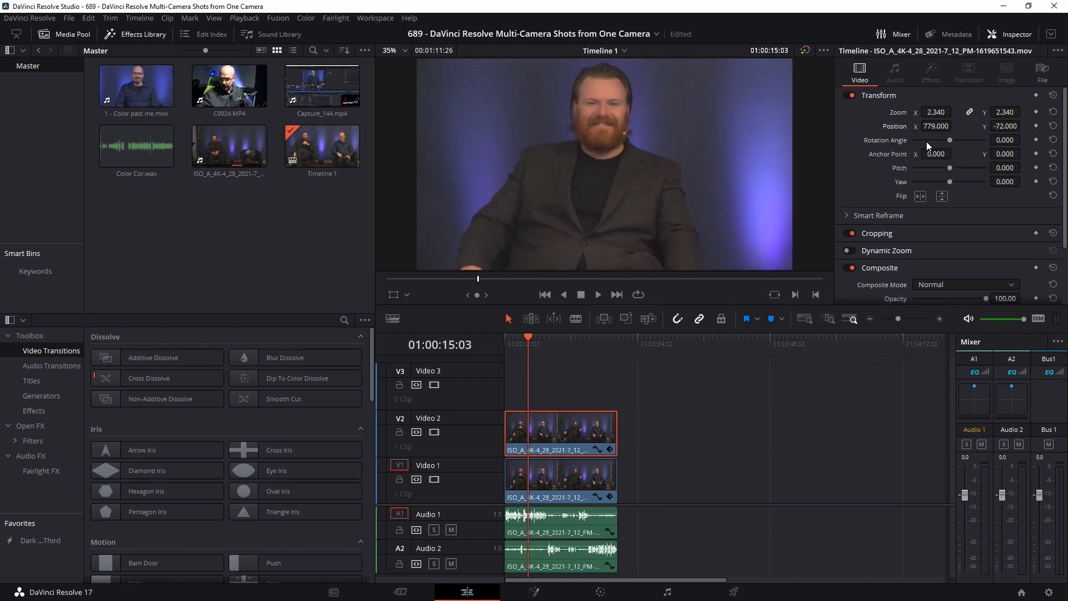
Step: Compare the wide shot with the bearded man's close-up at different points by toggling Video 2's visibility, leaving the track enabled
{"action": "left_click", "coordinate": [434, 433]}
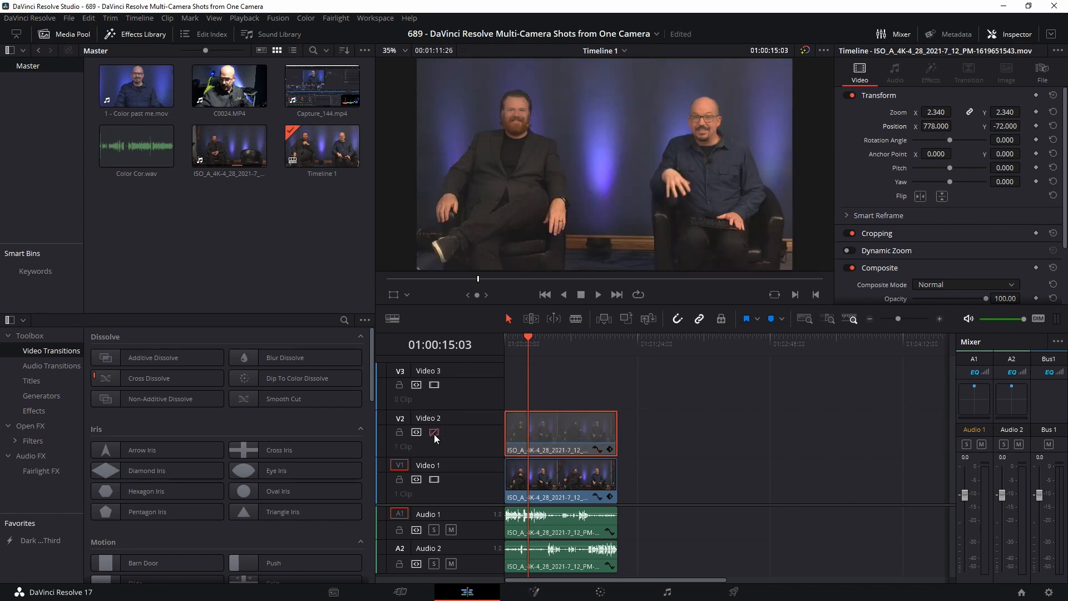
{"action": "left_click", "coordinate": [434, 434]}
{"action": "left_click", "coordinate": [434, 434]}
{"action": "left_click", "coordinate": [516, 340]}
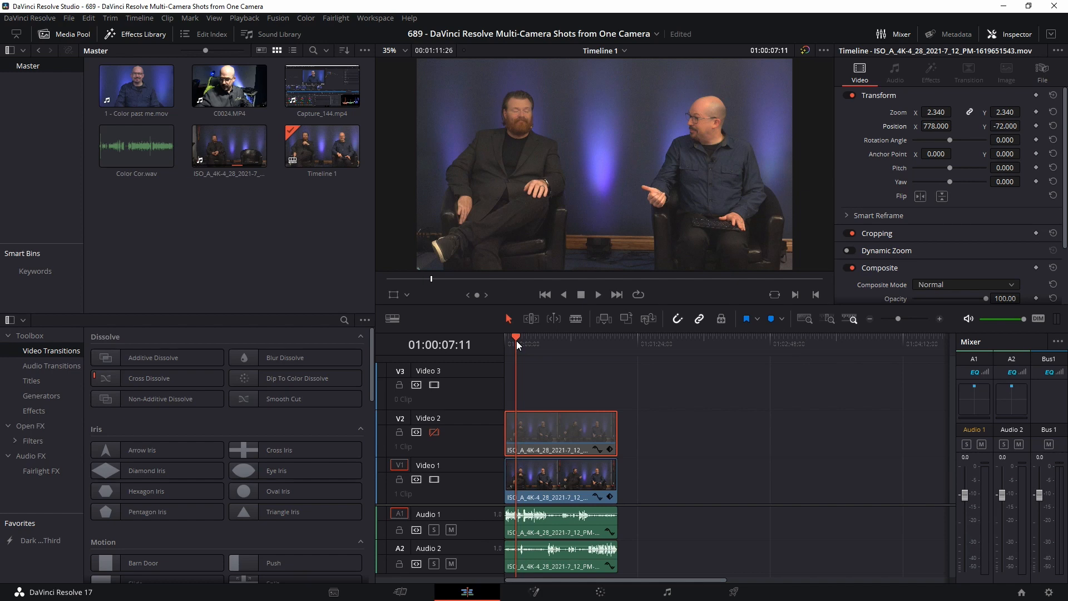
{"action": "left_click_drag", "start_coordinate": [537, 337], "coordinate": [566, 346]}
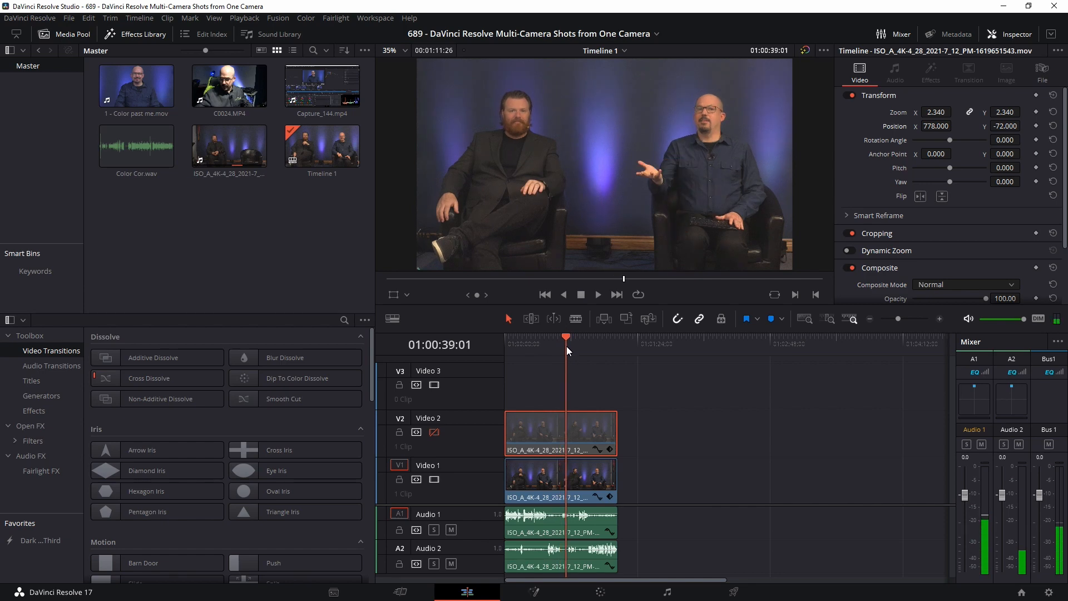
{"action": "left_click", "coordinate": [434, 432]}
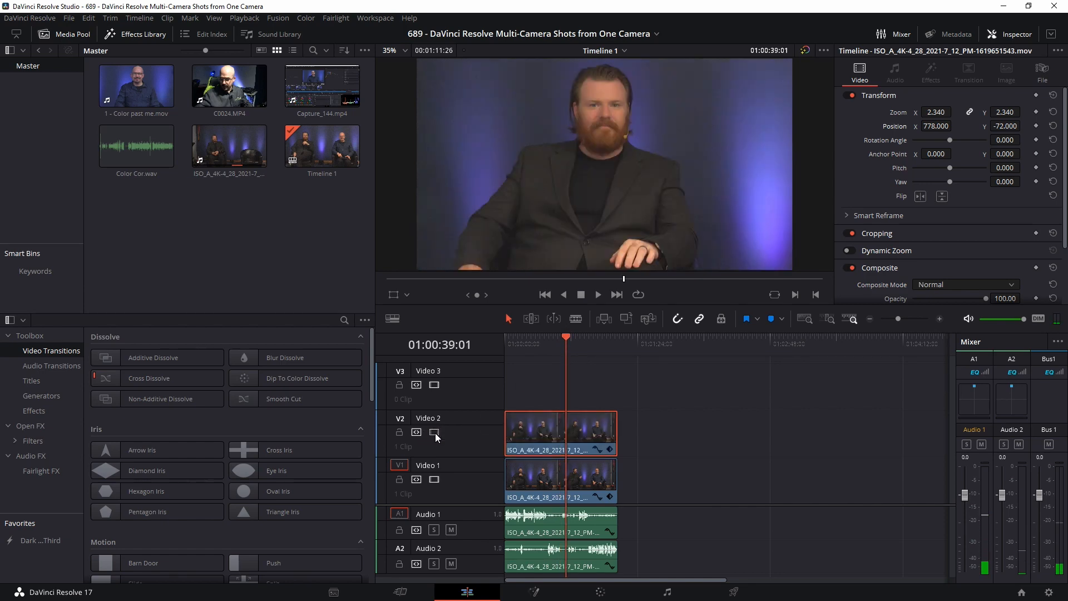
{"action": "left_click", "coordinate": [434, 432]}
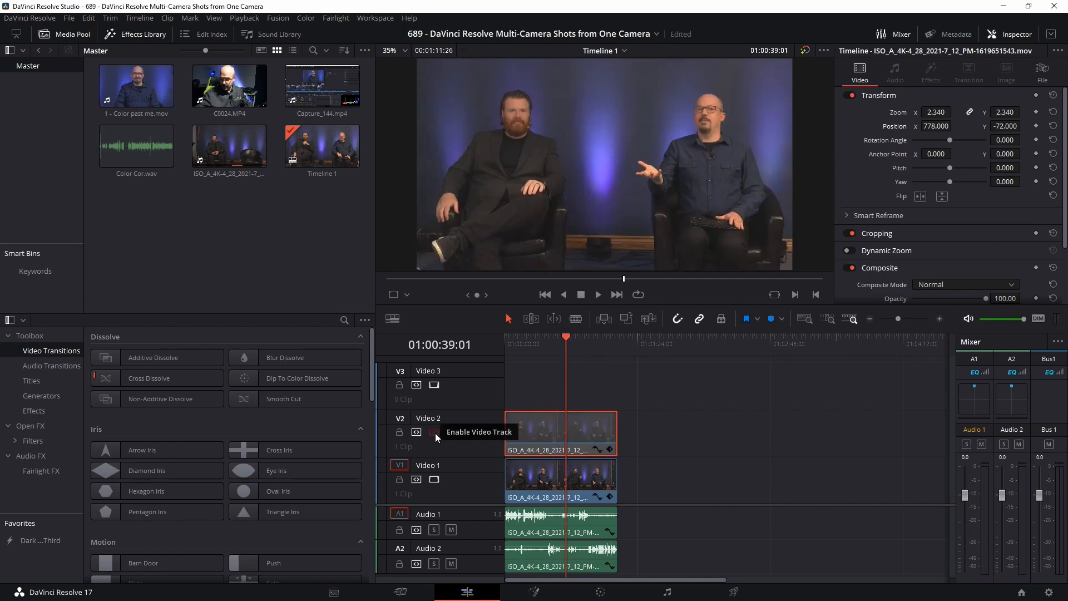
{"action": "left_click", "coordinate": [435, 432]}
{"action": "left_click", "coordinate": [435, 432]}
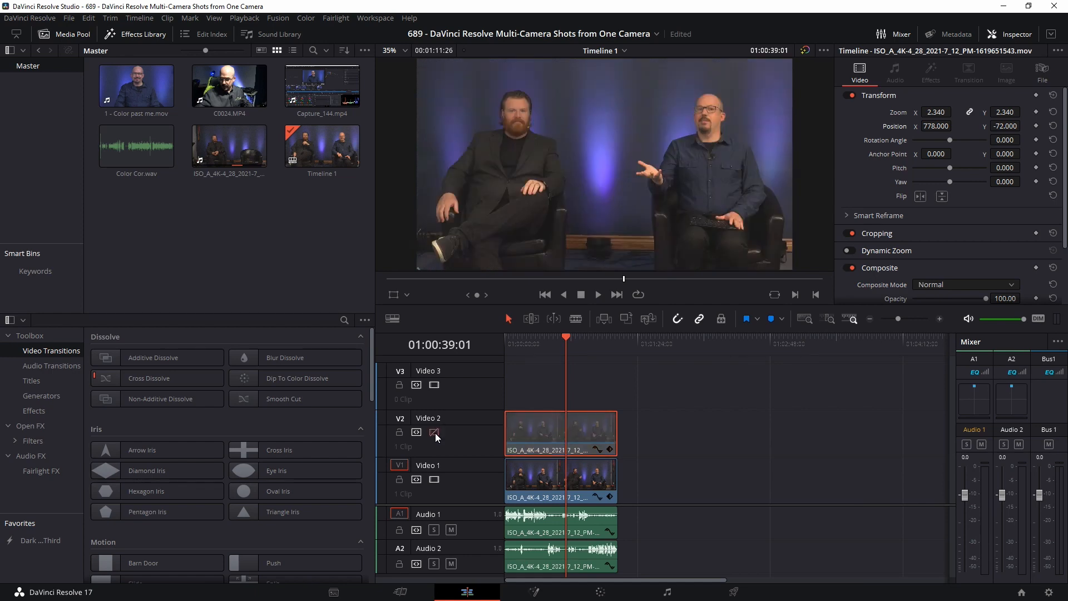
{"action": "left_click", "coordinate": [435, 432]}
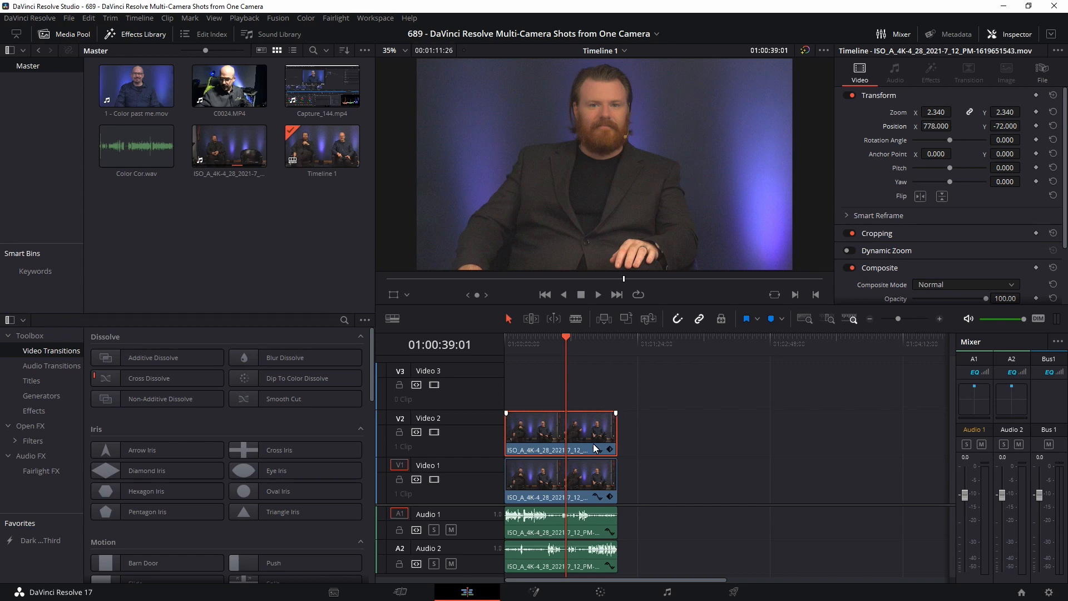
Step: Paste the close-up clip onto Video 3 at the timeline start and reframe it on the man with glasses at Position X -1090, Y -36
{"action": "left_click", "coordinate": [628, 342]}
{"action": "key", "text": "ctrl+v"}
{"action": "left_click_drag", "start_coordinate": [676, 440], "coordinate": [510, 379]}
{"action": "key", "text": "Home"}
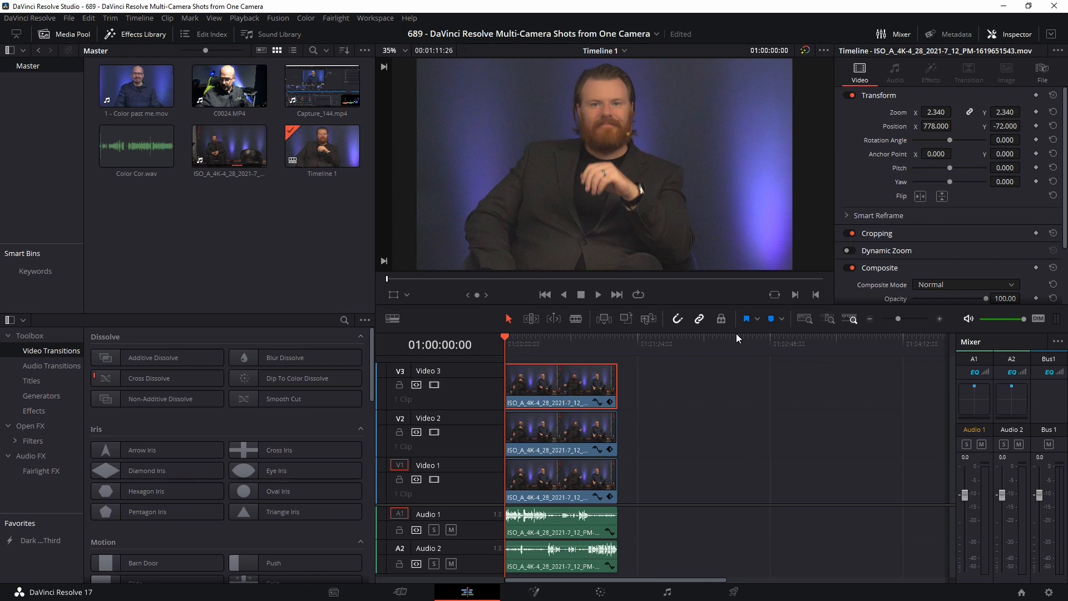
{"action": "left_click_drag", "start_coordinate": [947, 125], "coordinate": [444, 346]}
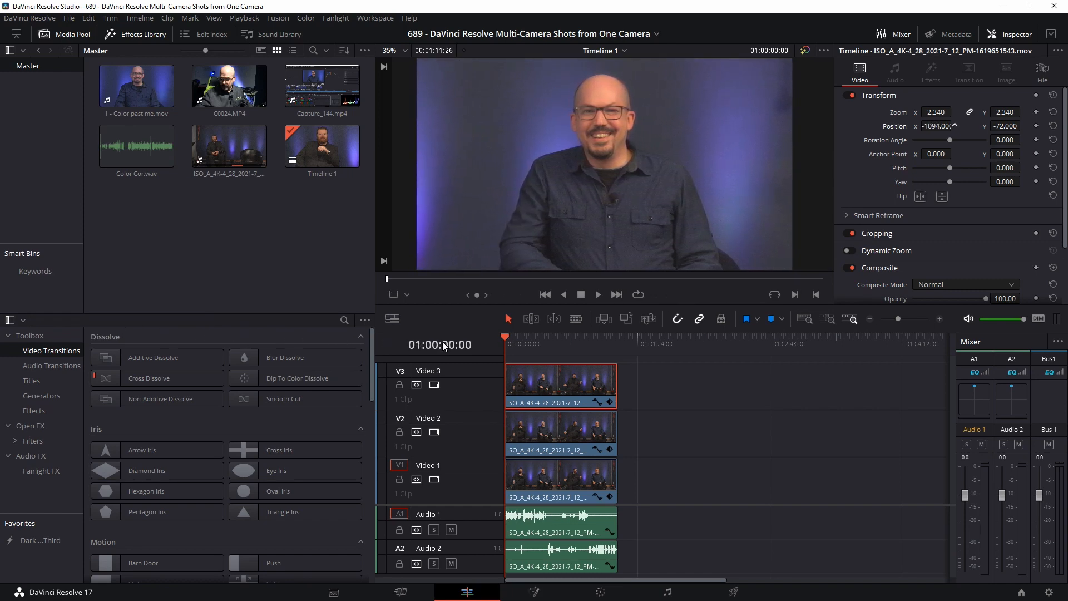
{"action": "left_click_drag", "start_coordinate": [1014, 125], "coordinate": [1033, 134]}
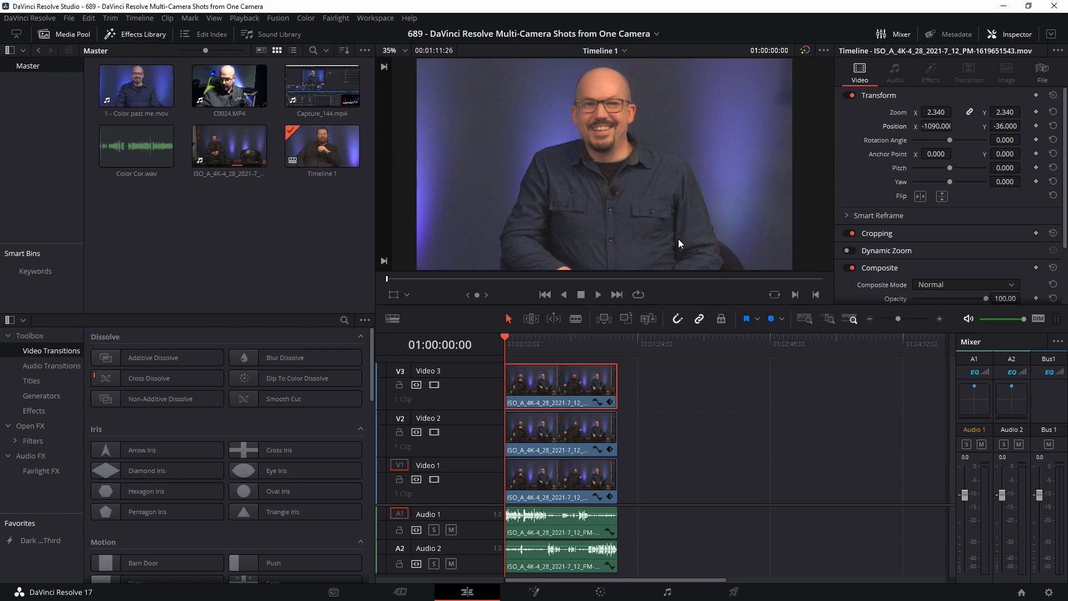
Step: Compare all three shots by disabling and re-enabling the Video 3 and Video 2 tracks
{"action": "left_click", "coordinate": [434, 384]}
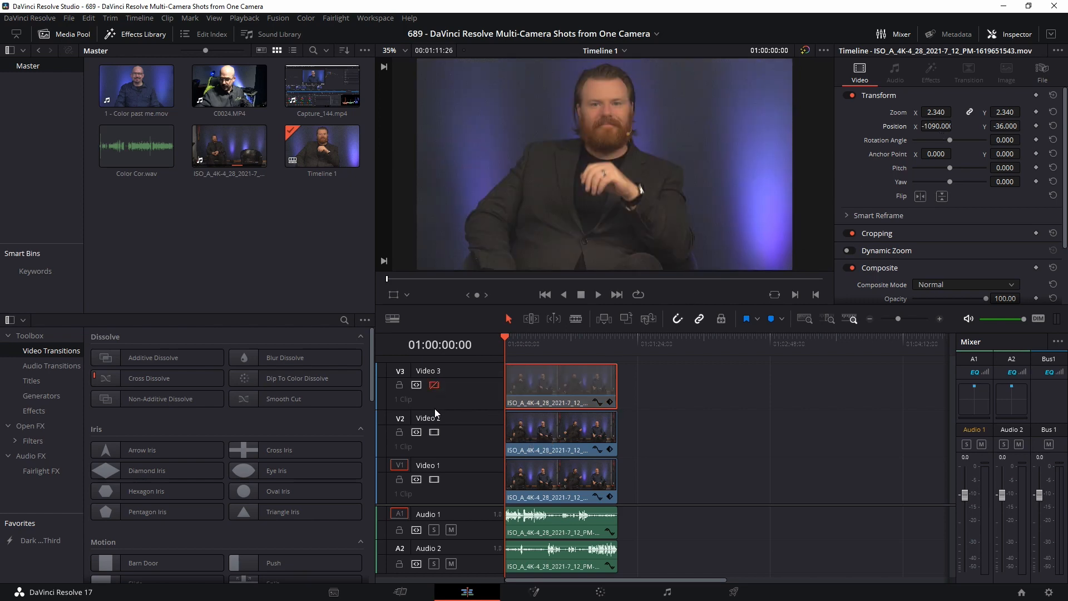
{"action": "left_click", "coordinate": [434, 432]}
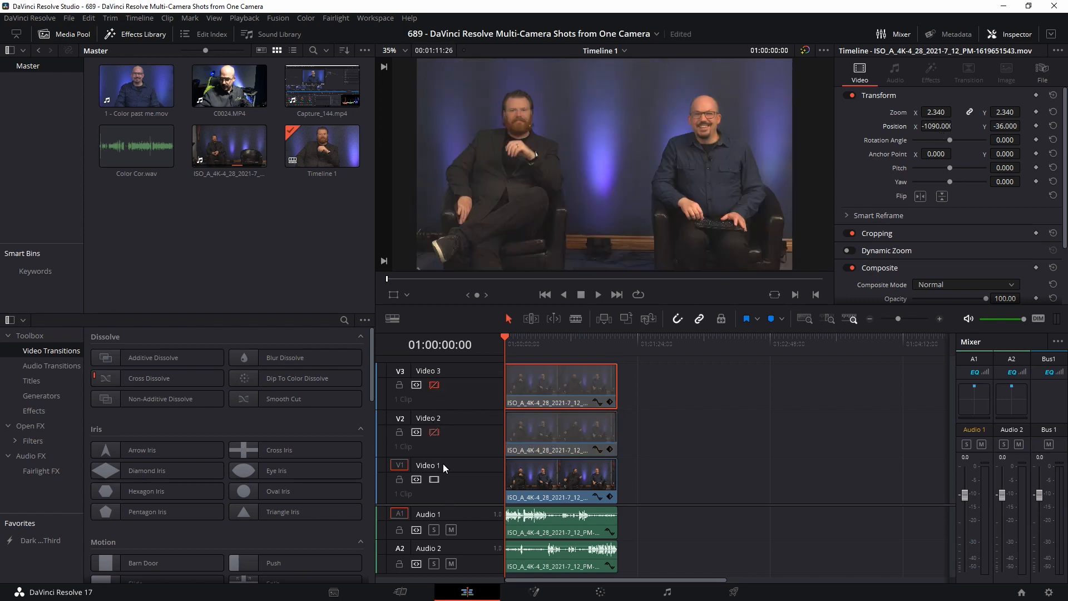
{"action": "left_click", "coordinate": [435, 433]}
{"action": "left_click", "coordinate": [438, 386]}
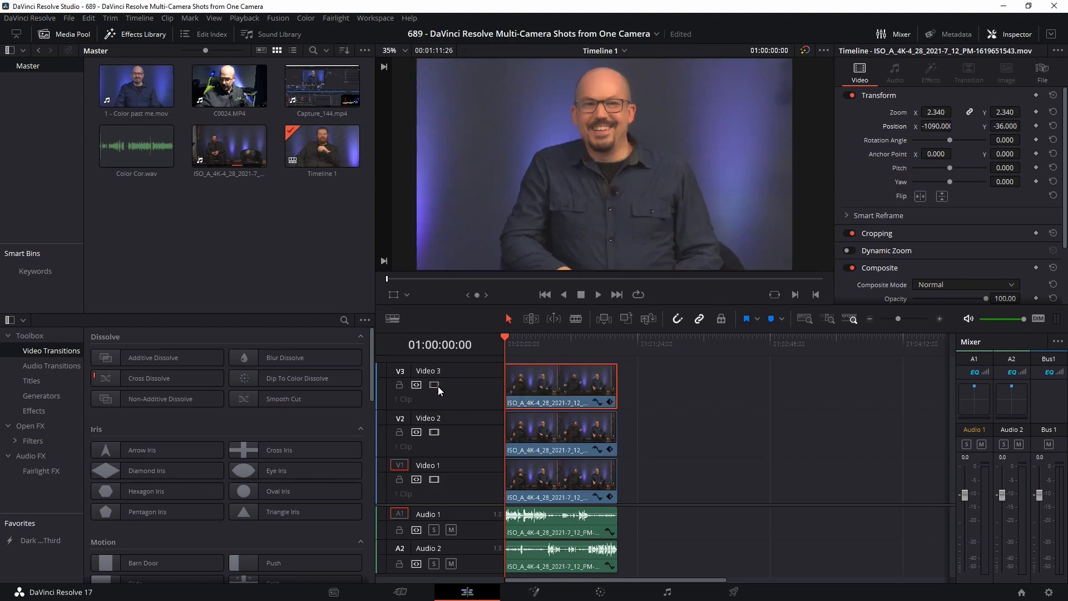
Step: Disable Video 3 and Video 2, then add a serial node after node 01 of the wide clip on the Color page, arranged before the layer mixer
{"action": "left_click", "coordinate": [438, 386]}
{"action": "left_click", "coordinate": [435, 432]}
{"action": "left_click", "coordinate": [605, 460]}
{"action": "left_click", "coordinate": [622, 597]}
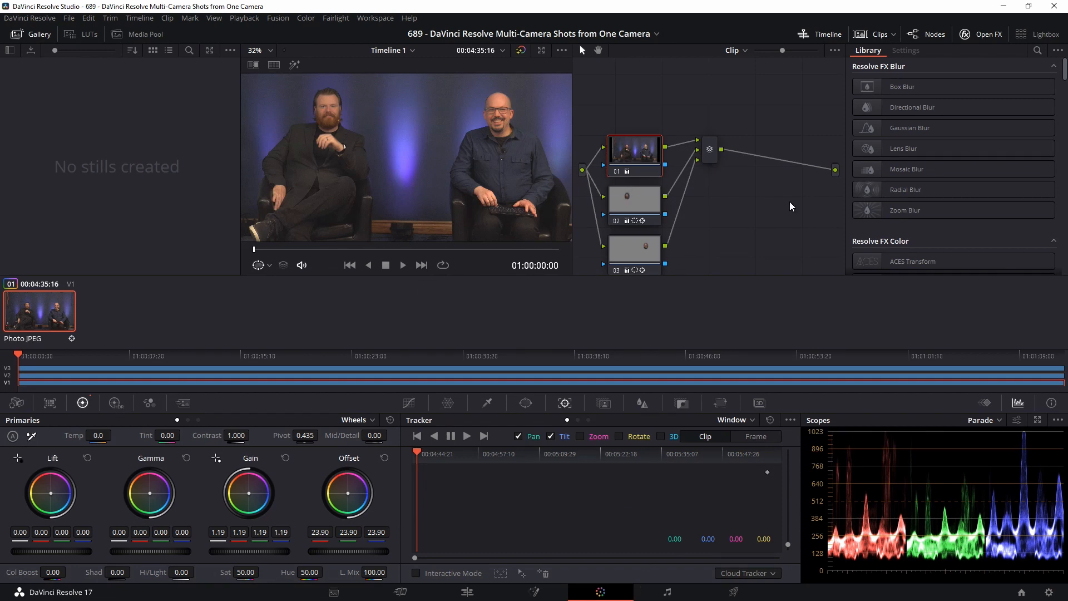
{"action": "key", "text": "alt+s"}
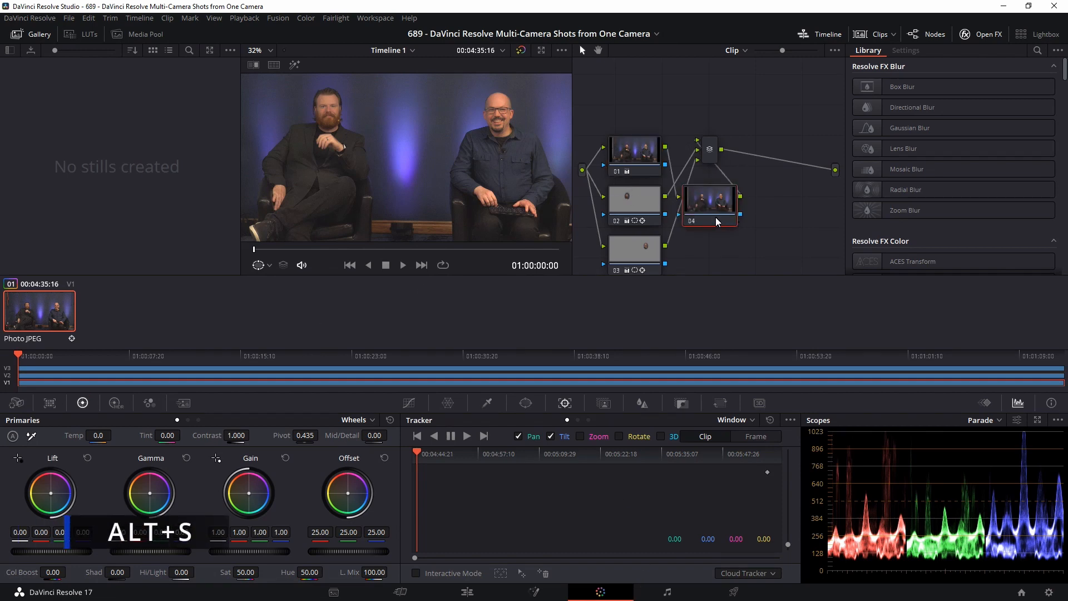
{"action": "left_click_drag", "start_coordinate": [770, 178], "coordinate": [824, 215]}
{"action": "left_click_drag", "start_coordinate": [710, 208], "coordinate": [734, 189]}
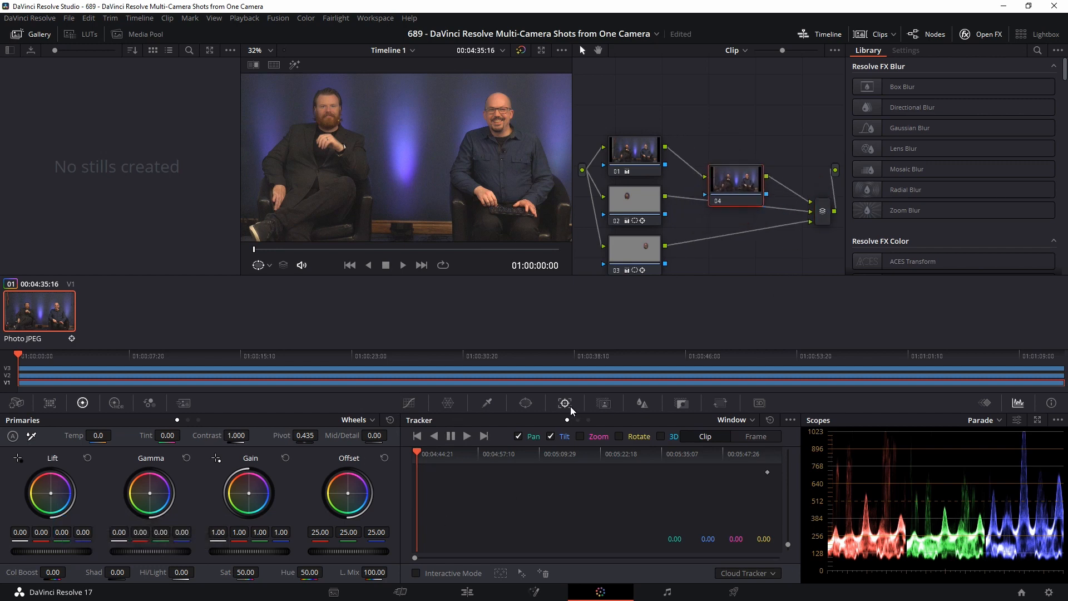
Step: Add a circle window to node 04, enlarge and center it around both men, and soften its edge to about 6.69
{"action": "left_click", "coordinate": [529, 404]}
{"action": "left_click", "coordinate": [426, 492]}
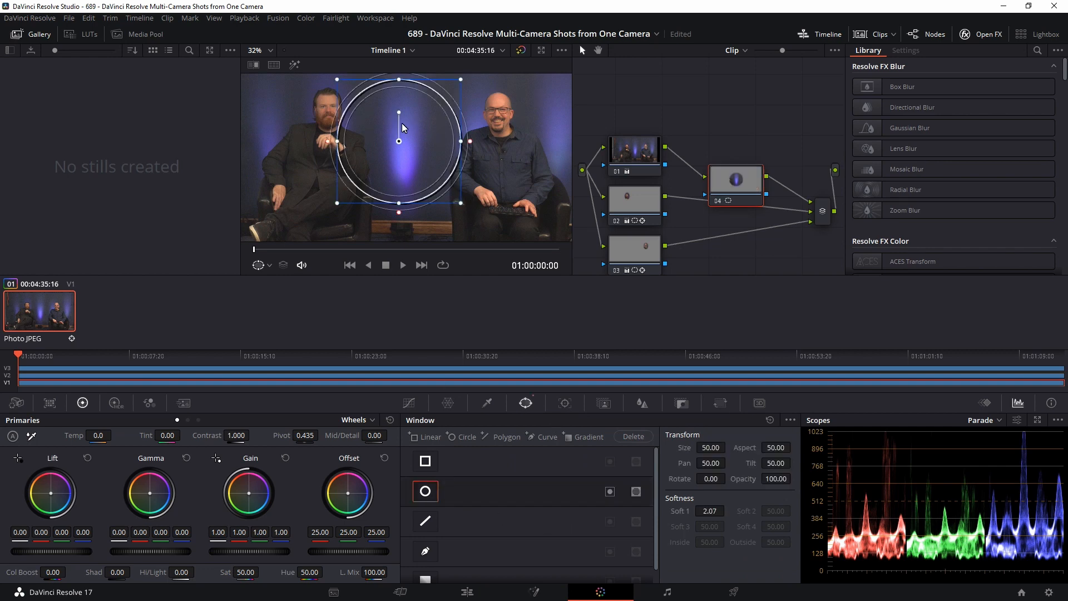
{"action": "scroll", "coordinate": [440, 183], "scroll_direction": "down", "scroll_amount": 3}
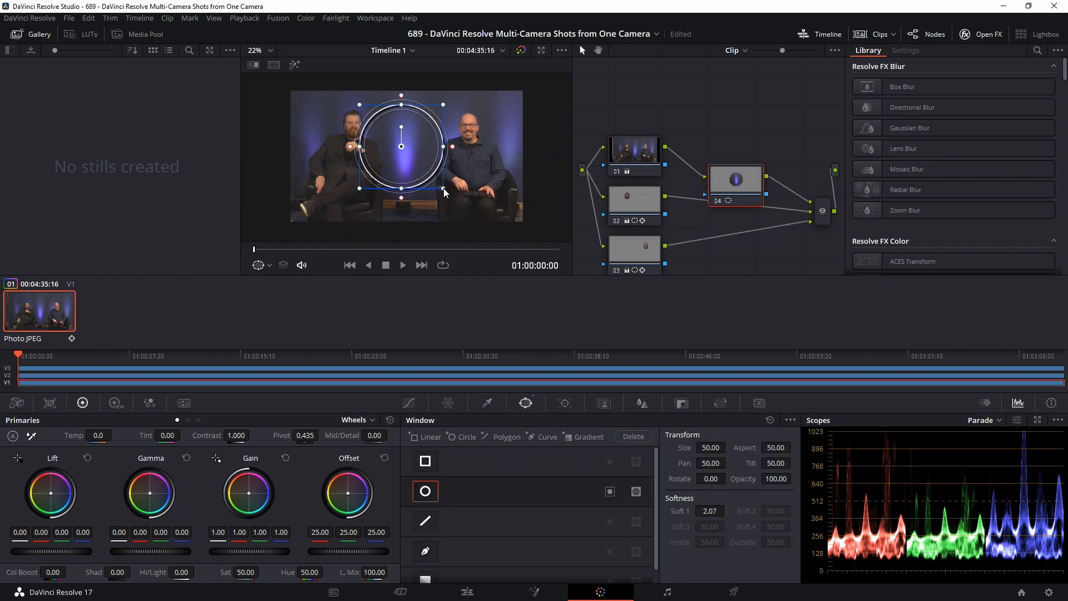
{"action": "left_click_drag", "start_coordinate": [494, 234], "coordinate": [528, 282]}
{"action": "left_click_drag", "start_coordinate": [401, 146], "coordinate": [409, 152]}
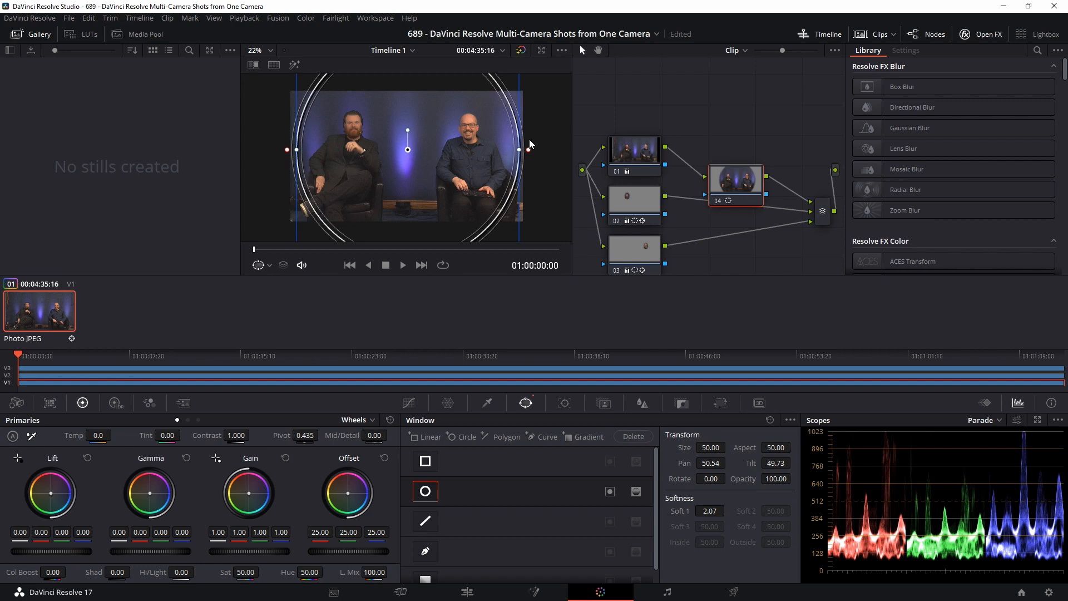
{"action": "left_click_drag", "start_coordinate": [528, 150], "coordinate": [535, 151]}
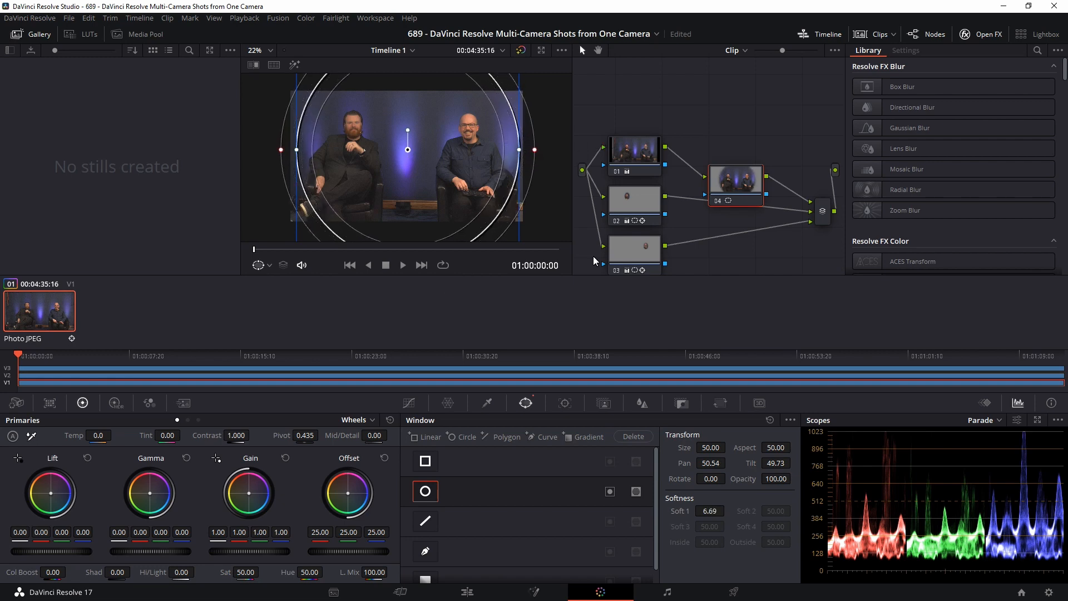
Step: Create a vignette on the wide shot by lowering node 04's Gain to 0.22 and inverting its circle window
{"action": "left_click_drag", "start_coordinate": [269, 555], "coordinate": [396, 296]}
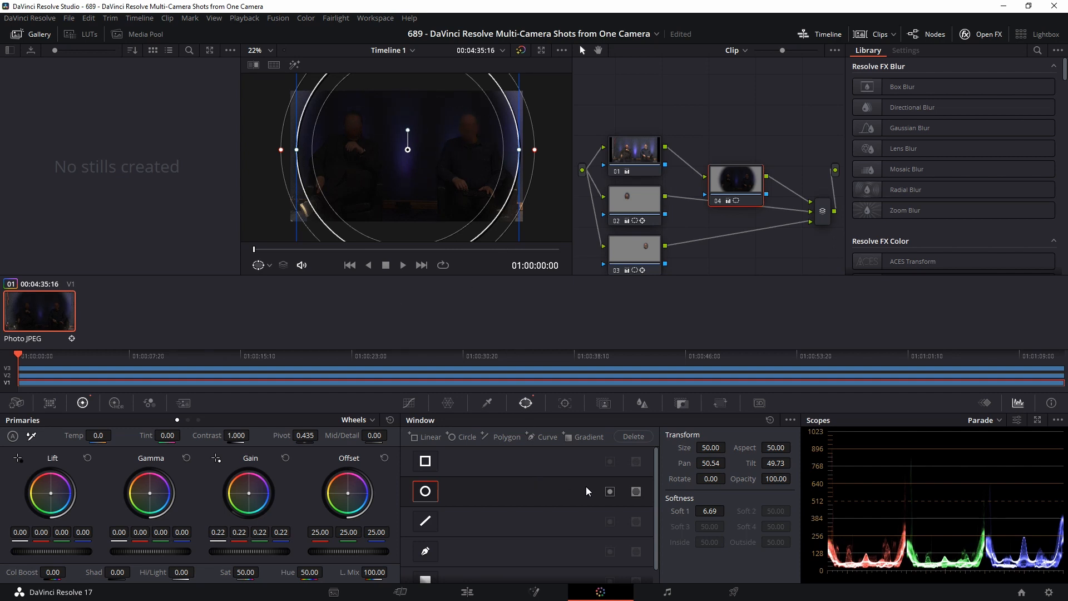
{"action": "left_click", "coordinate": [610, 493]}
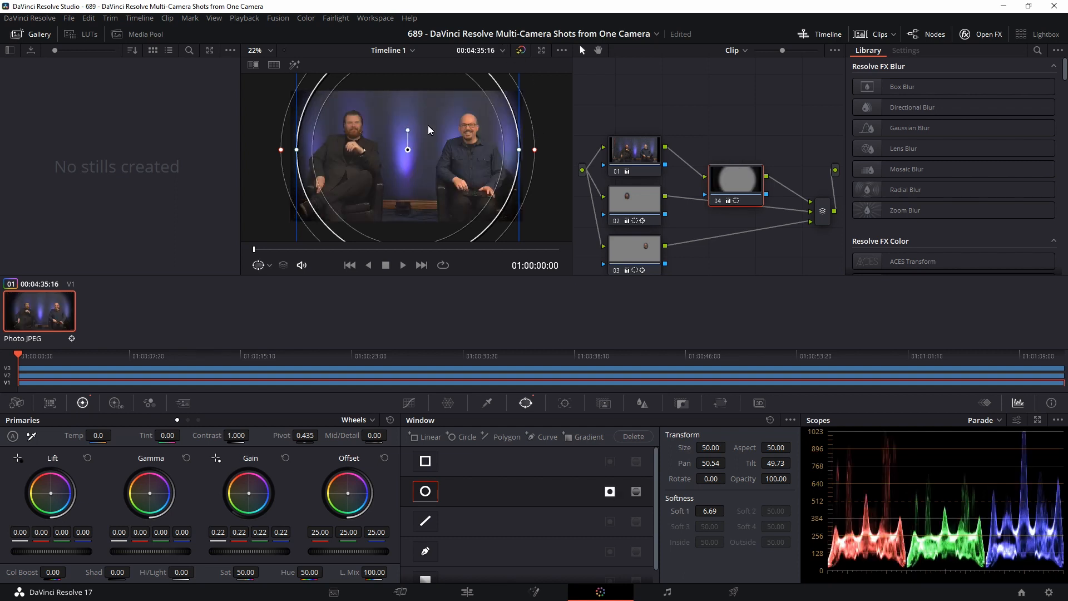
{"action": "left_click", "coordinate": [641, 156]}
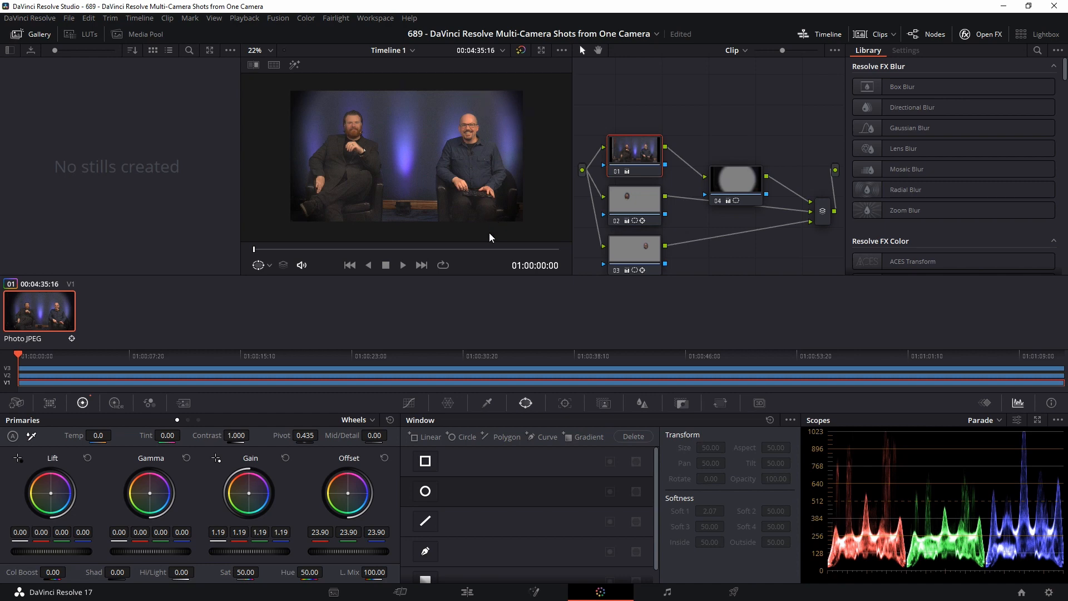
Step: Enable Video 2 on the Edit page and open its close-up of the bearded man on the Color page
{"action": "left_click", "coordinate": [467, 592]}
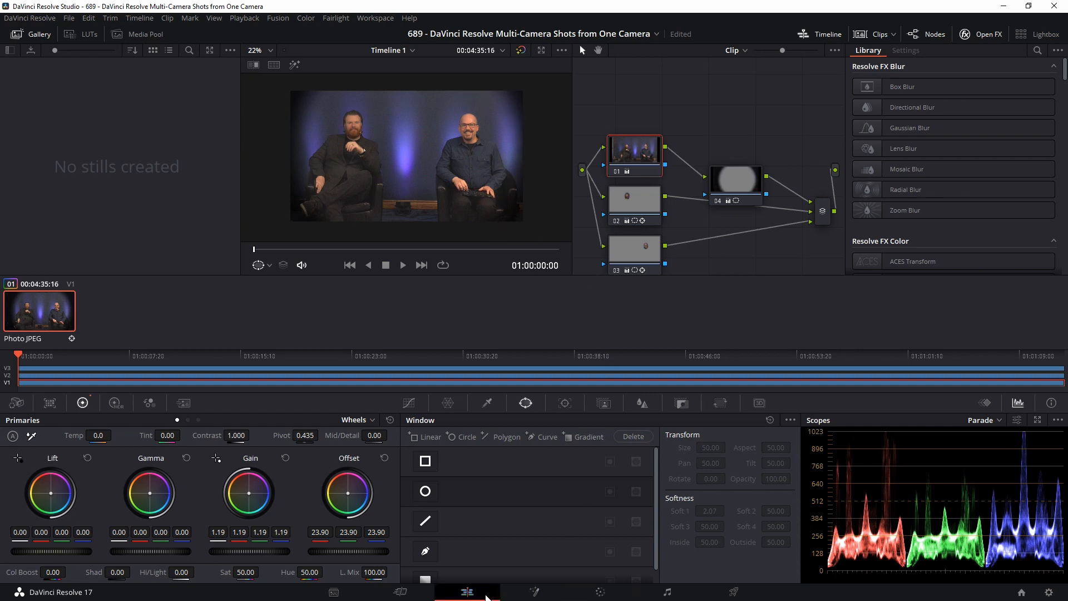
{"action": "left_click", "coordinate": [434, 432]}
{"action": "left_click", "coordinate": [512, 430]}
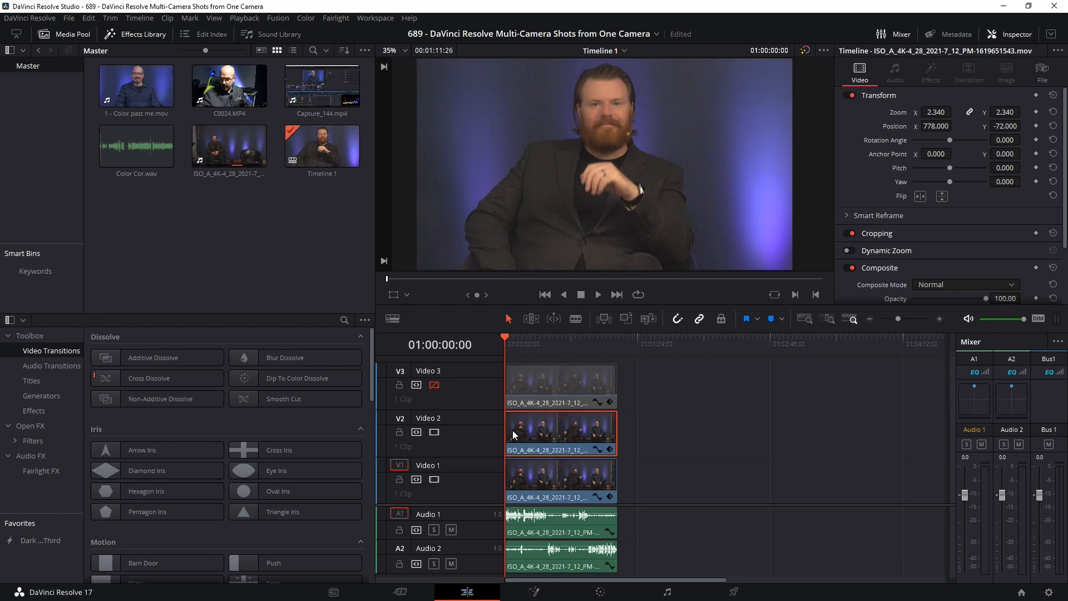
{"action": "left_click", "coordinate": [600, 592]}
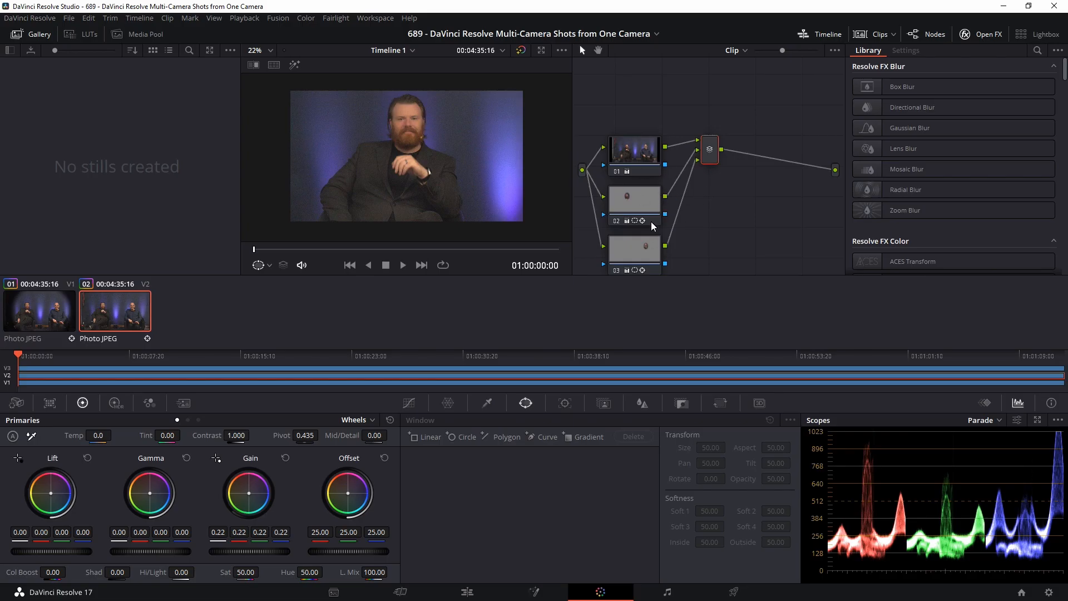
Step: Add a serial node after node 01 of the bearded man's close-up and arrange it before the layer mixer
{"action": "key", "text": "alt+s"}
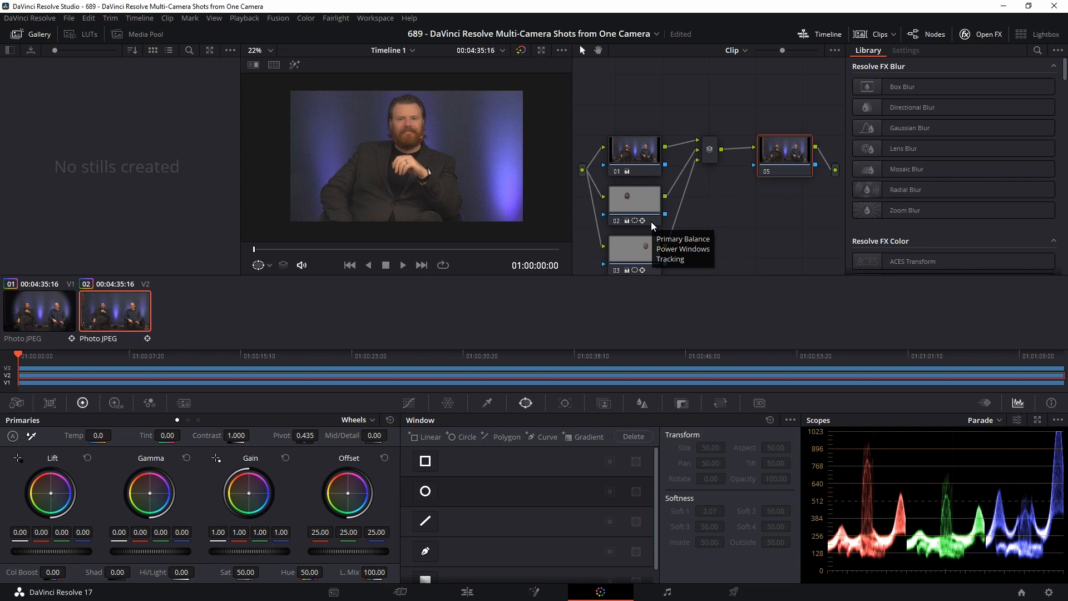
{"action": "key", "text": "ctrl+z"}
{"action": "left_click", "coordinate": [628, 153]}
{"action": "key", "text": "alt+s"}
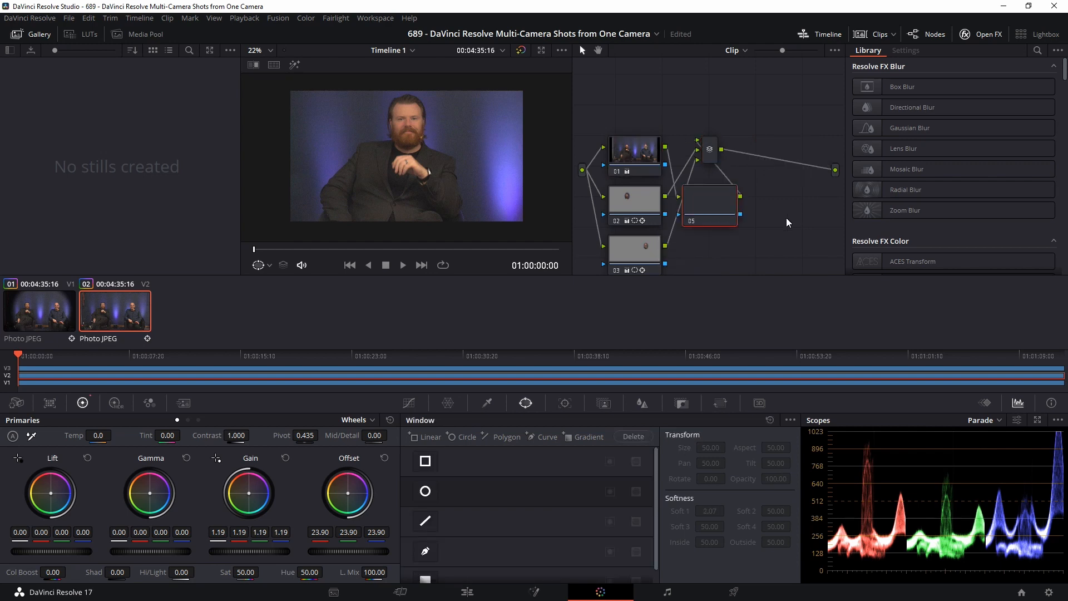
{"action": "left_click_drag", "start_coordinate": [710, 150], "coordinate": [838, 189]}
{"action": "left_click_drag", "start_coordinate": [714, 207], "coordinate": [726, 156]}
Step: Add a circle window to the new node, enlarge it around the bearded man at about Pan 45.84, Tilt 50.65, and soften it to about 5.42
{"action": "left_click", "coordinate": [425, 491]}
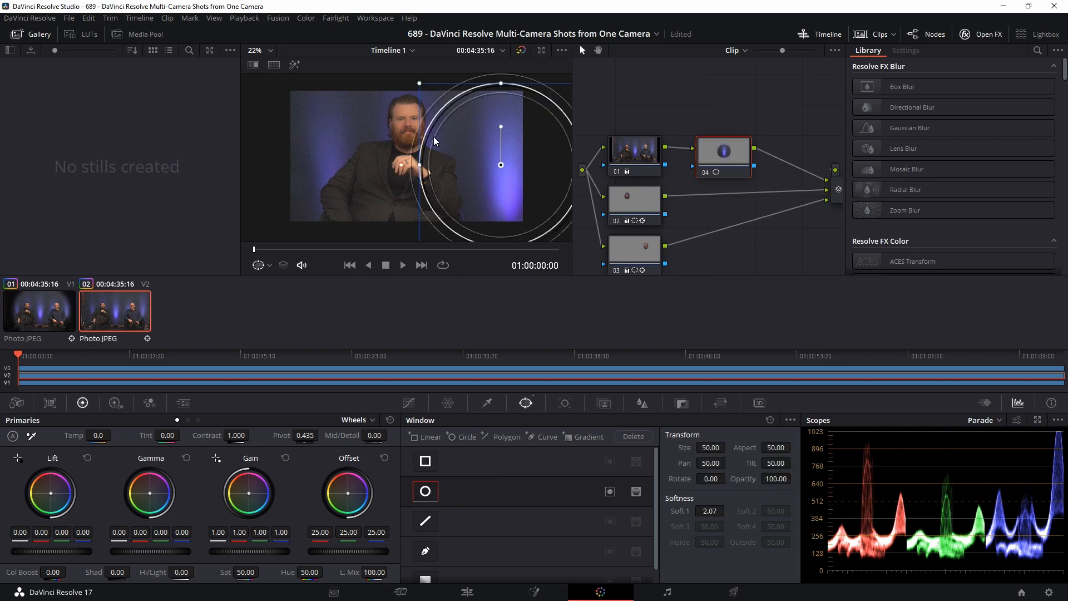
{"action": "left_click_drag", "start_coordinate": [507, 167], "coordinate": [414, 152]}
{"action": "left_click_drag", "start_coordinate": [491, 234], "coordinate": [525, 271]}
{"action": "left_click_drag", "start_coordinate": [530, 150], "coordinate": [538, 152]}
{"action": "left_click_drag", "start_coordinate": [409, 151], "coordinate": [405, 150]}
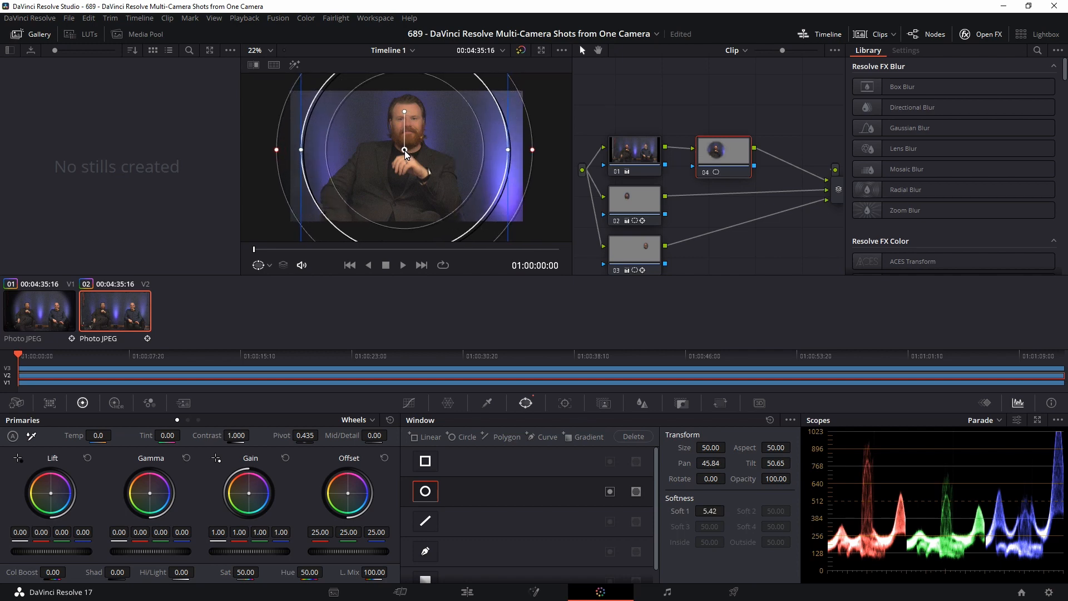
Step: Invert the circle window on the bearded man's close-up and lower node 04's Gain to 0.53 to form a vignette
{"action": "left_click", "coordinate": [611, 492]}
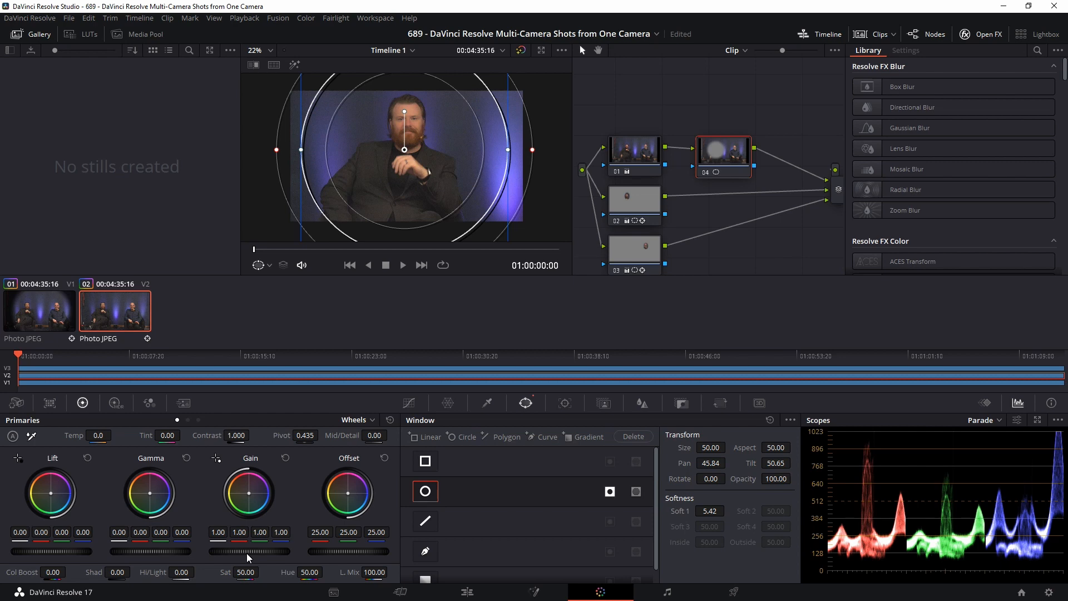
{"action": "left_click_drag", "start_coordinate": [239, 551], "coordinate": [19, 543]}
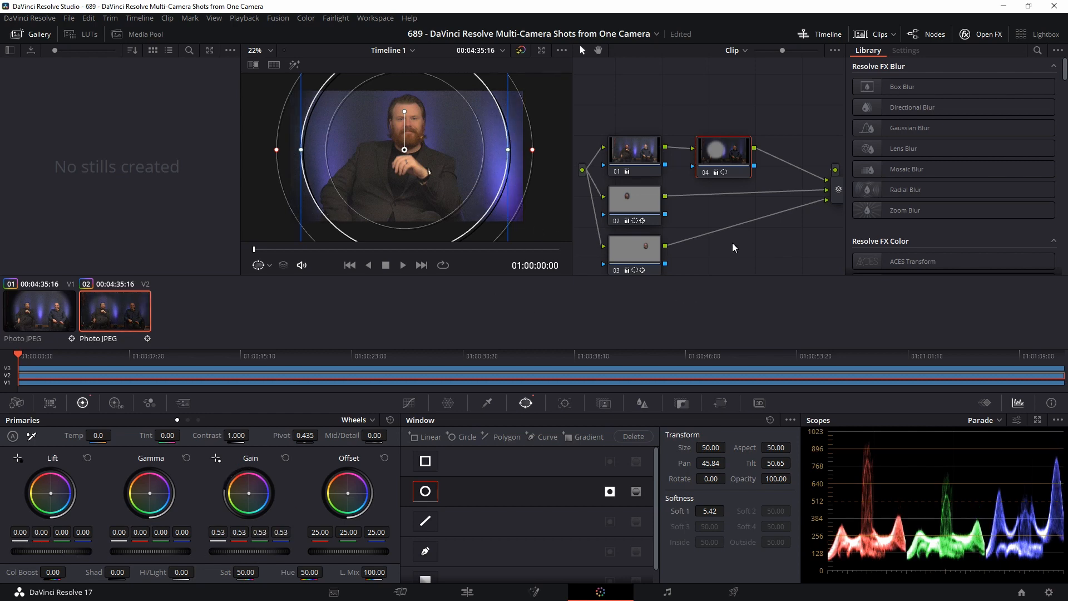
Step: Enable Video 3 on the Edit page and open its close-up of the man in glasses on the Color page
{"action": "left_click", "coordinate": [468, 592]}
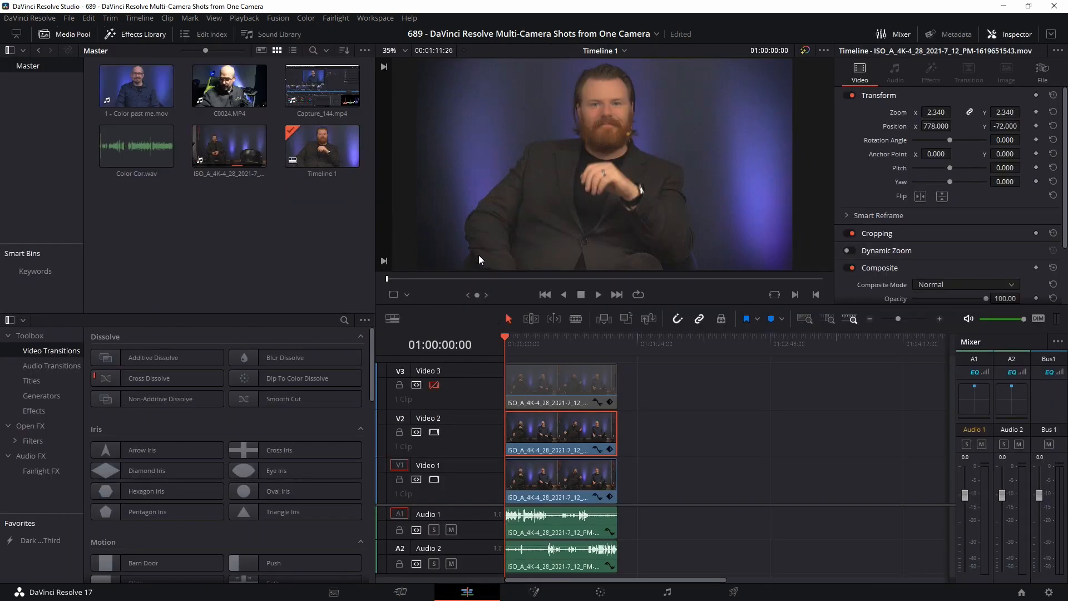
{"action": "left_click", "coordinate": [583, 385]}
{"action": "left_click", "coordinate": [434, 384]}
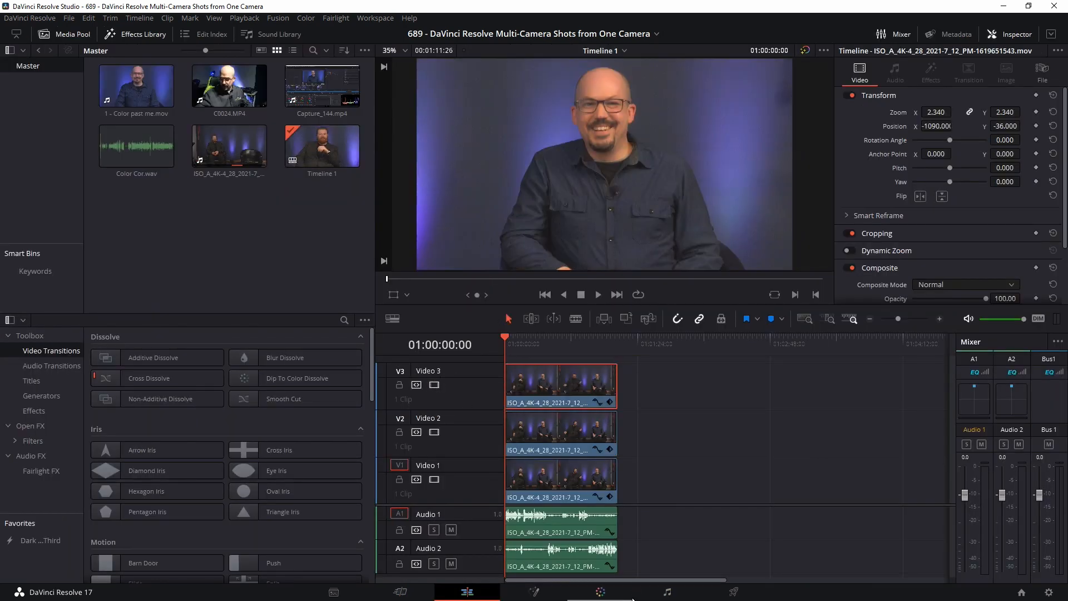
{"action": "left_click", "coordinate": [616, 597]}
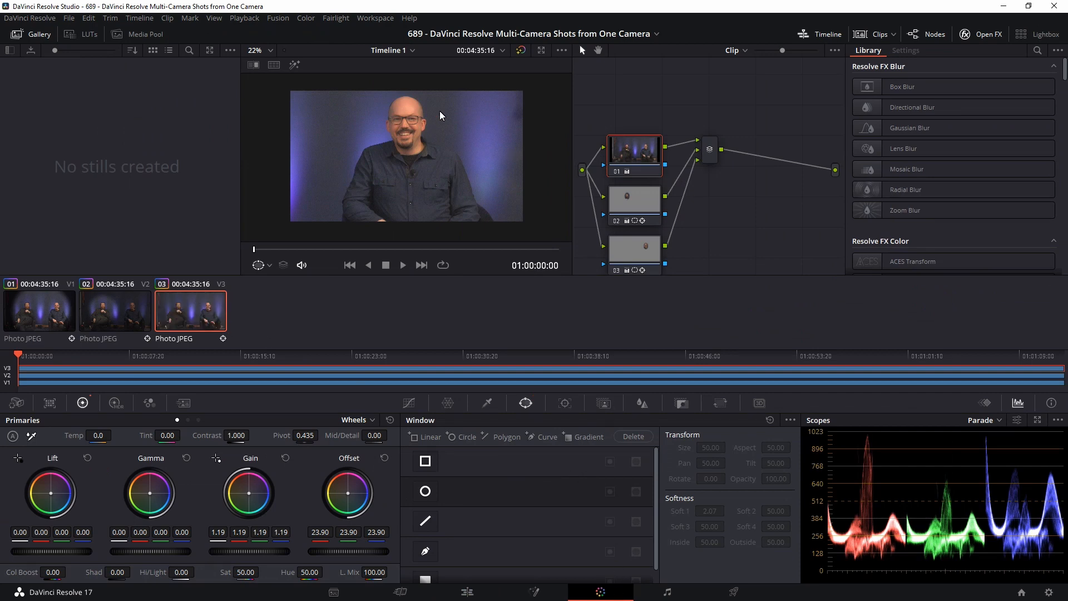
Step: Add a serial node after node 01 with an enlarged circle window around the man at about Pan 55.71, Tilt 50.20 and softness 5.07
{"action": "left_click_drag", "start_coordinate": [713, 152], "coordinate": [786, 162]}
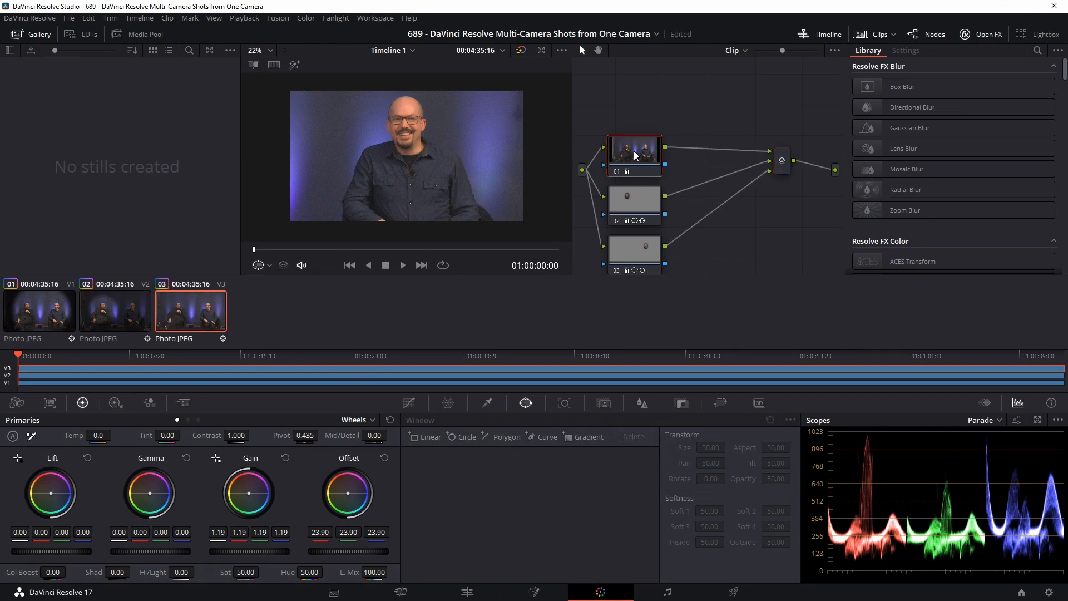
{"action": "key", "text": "alt+s"}
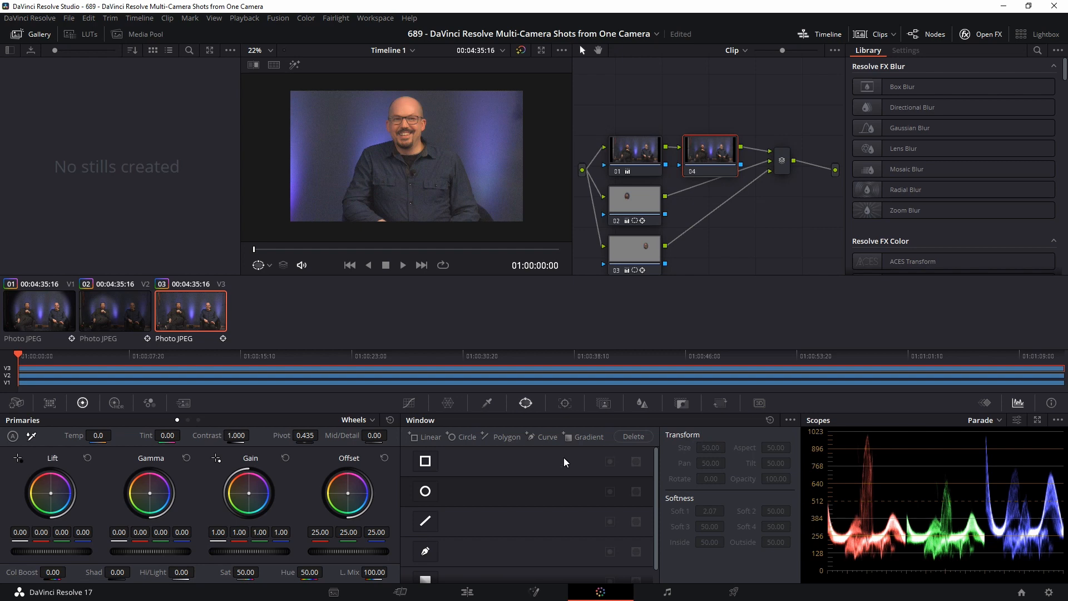
{"action": "left_click", "coordinate": [427, 495]}
{"action": "left_click_drag", "start_coordinate": [273, 164], "coordinate": [399, 154]}
{"action": "left_click_drag", "start_coordinate": [479, 235], "coordinate": [529, 286]}
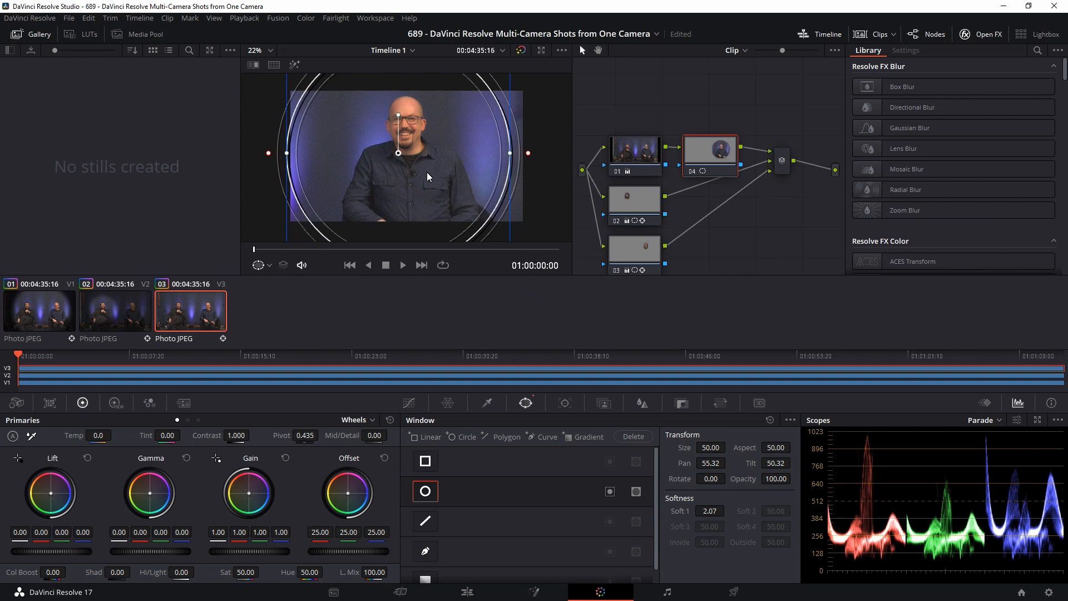
{"action": "left_click_drag", "start_coordinate": [399, 154], "coordinate": [409, 158]}
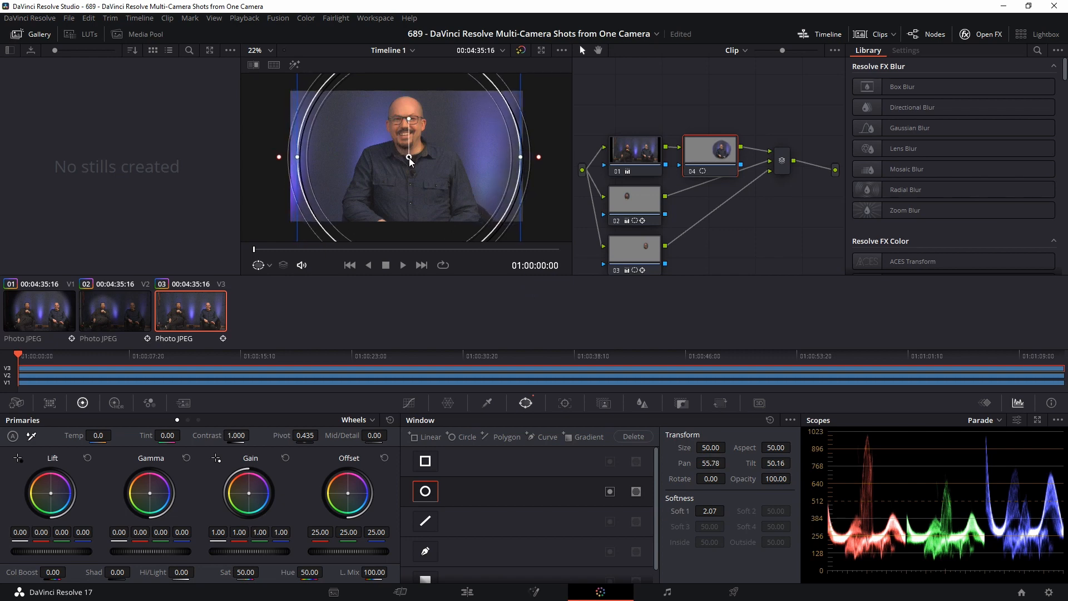
{"action": "left_click_drag", "start_coordinate": [539, 157], "coordinate": [545, 161]}
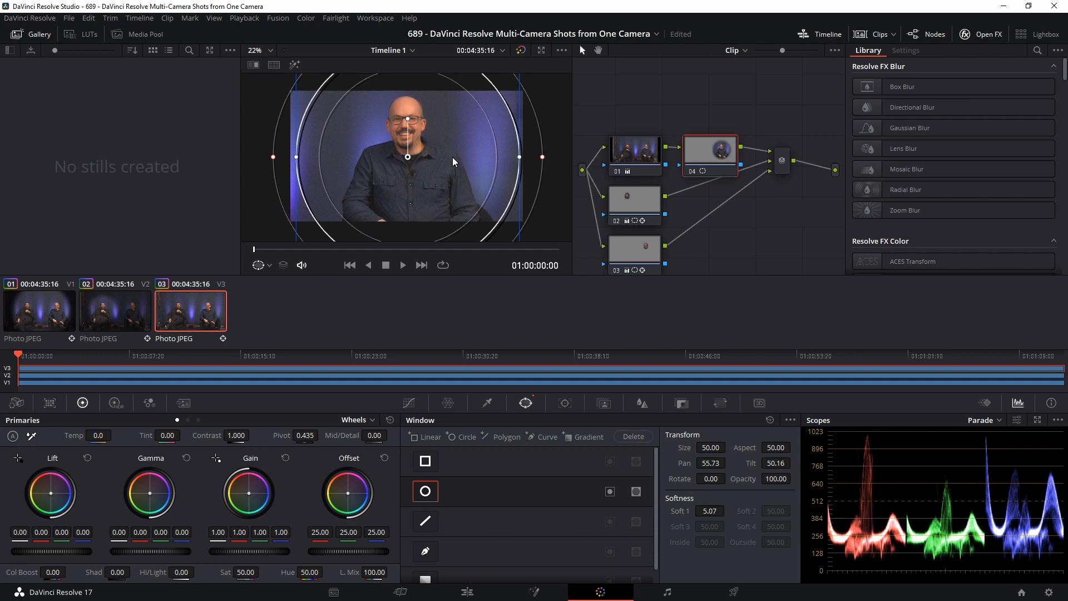
{"action": "left_click_drag", "start_coordinate": [408, 158], "coordinate": [407, 157]}
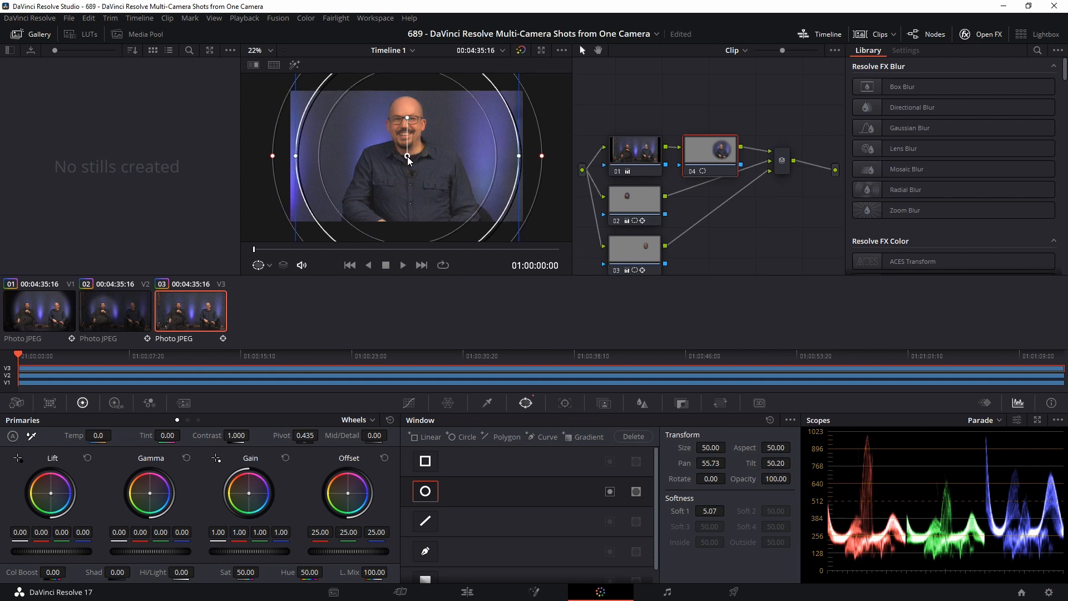
{"action": "right_click", "coordinate": [407, 156]}
{"action": "left_click", "coordinate": [195, 208]}
Step: Invert the circle window on the glasses-wearing man's close-up and lower node 04's Gain to 0.29 for its vignette
{"action": "left_click", "coordinate": [608, 491]}
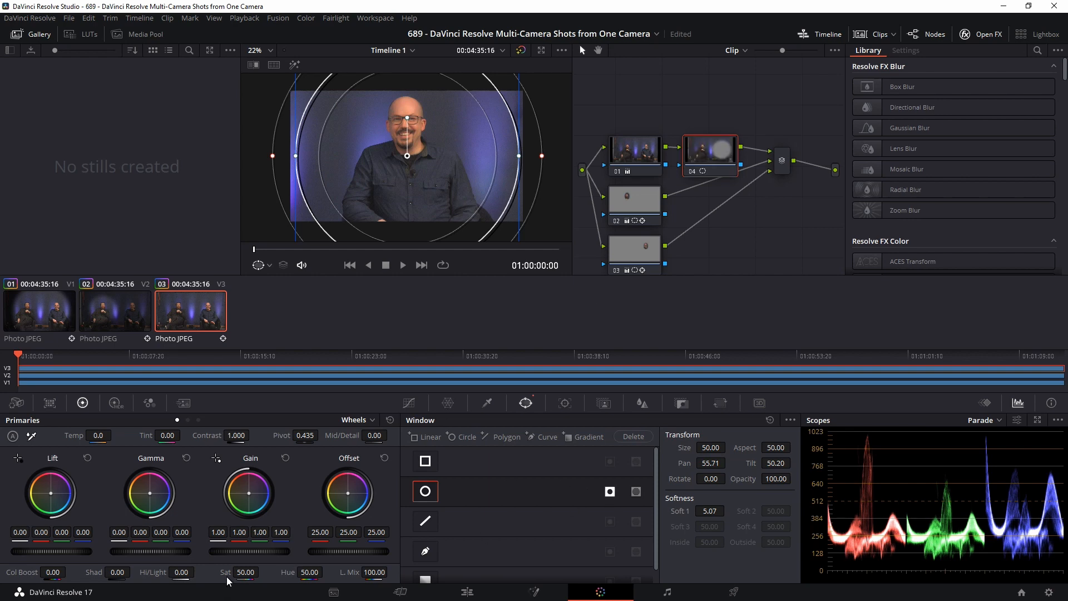
{"action": "left_click_drag", "start_coordinate": [269, 557], "coordinate": [112, 553]}
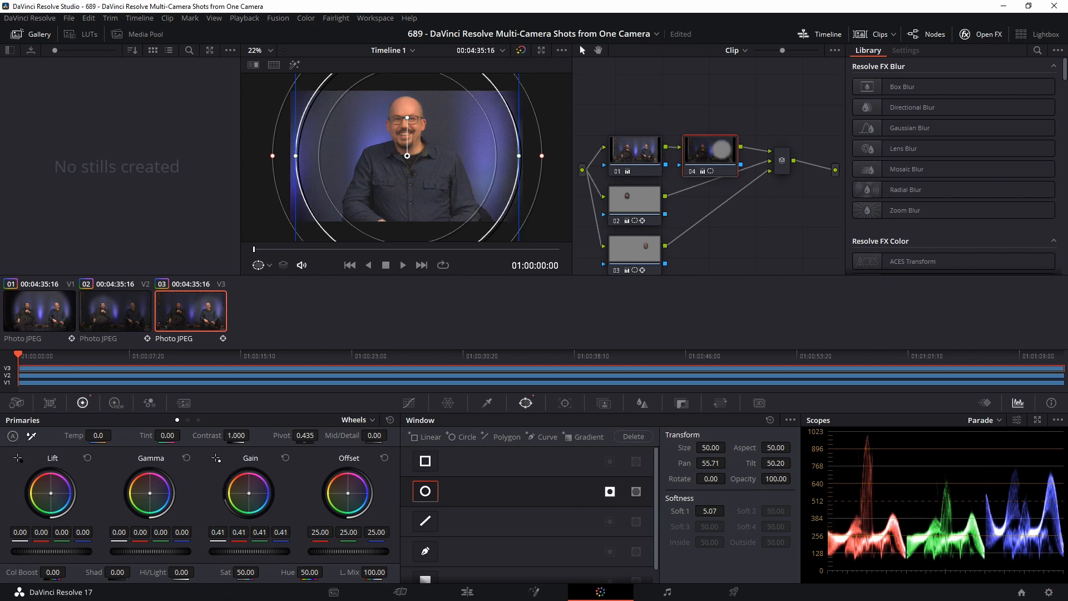
{"action": "left_click_drag", "start_coordinate": [498, 301], "coordinate": [472, 302]}
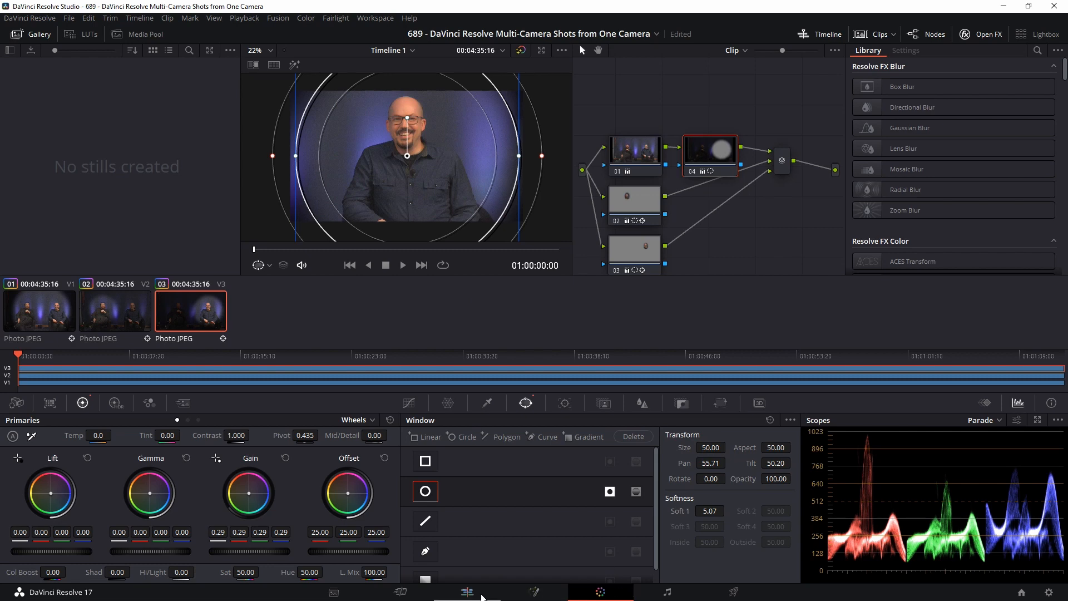
Step: Review the three finished shots on the Edit page by disabling and re-enabling the Video 3 and Video 2 tracks
{"action": "left_click", "coordinate": [467, 591]}
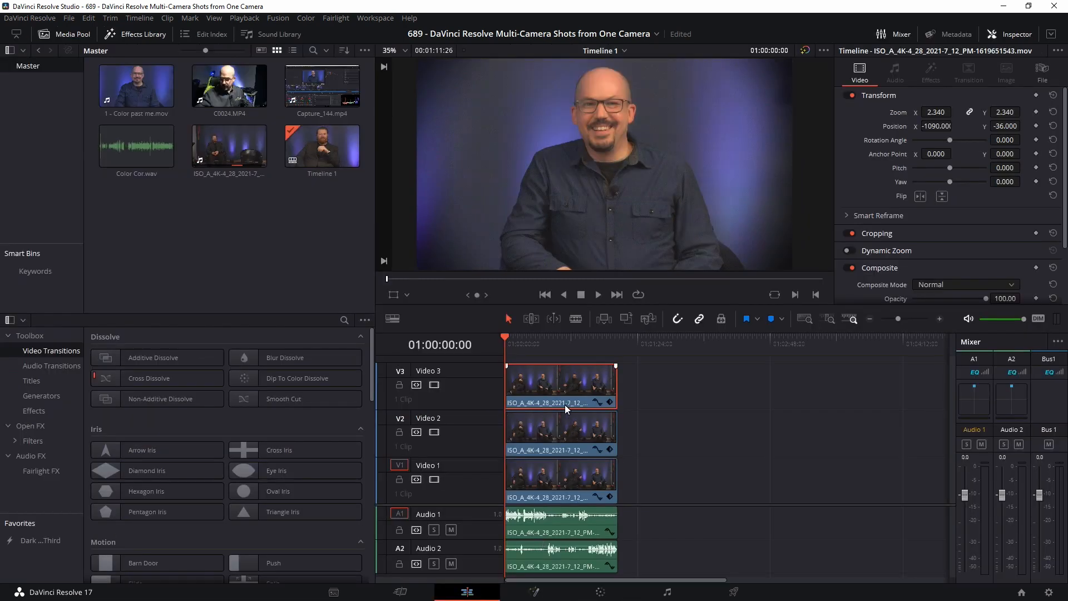
{"action": "left_click", "coordinate": [434, 384]}
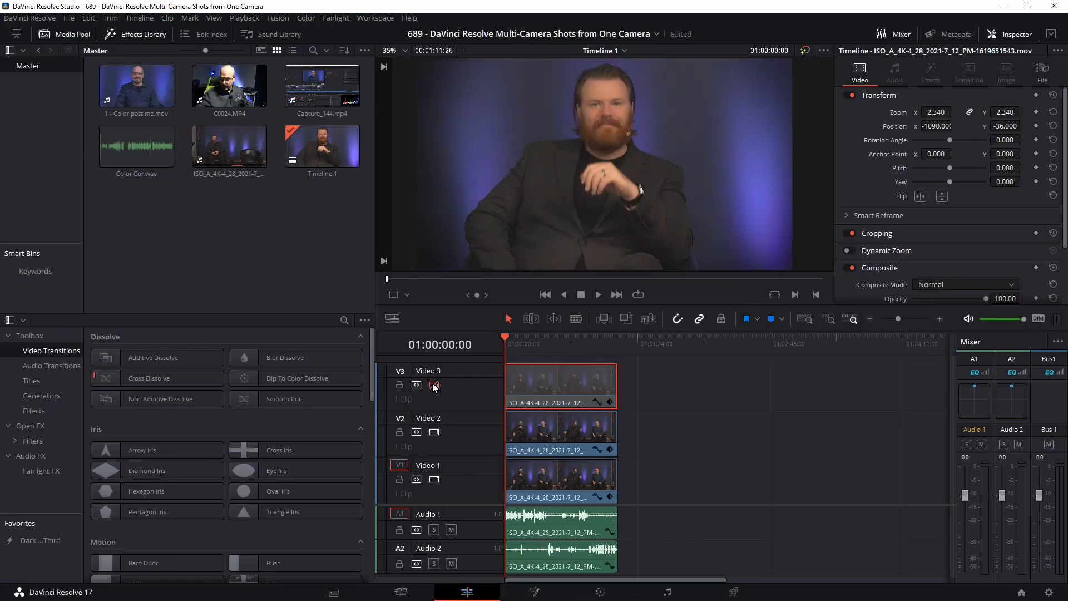
{"action": "left_click", "coordinate": [436, 435]}
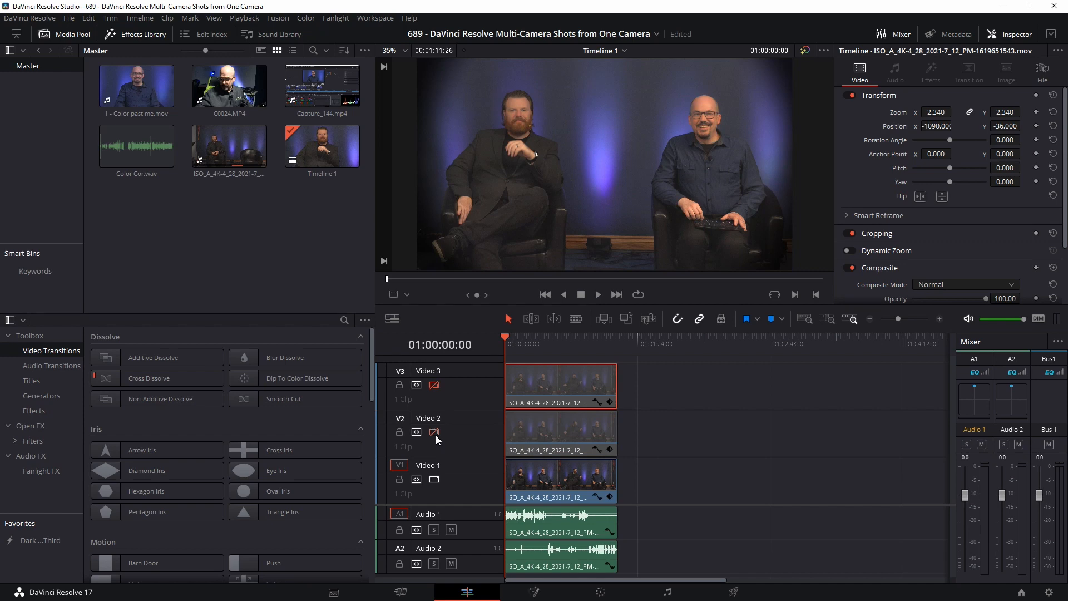
{"action": "left_click", "coordinate": [435, 435]}
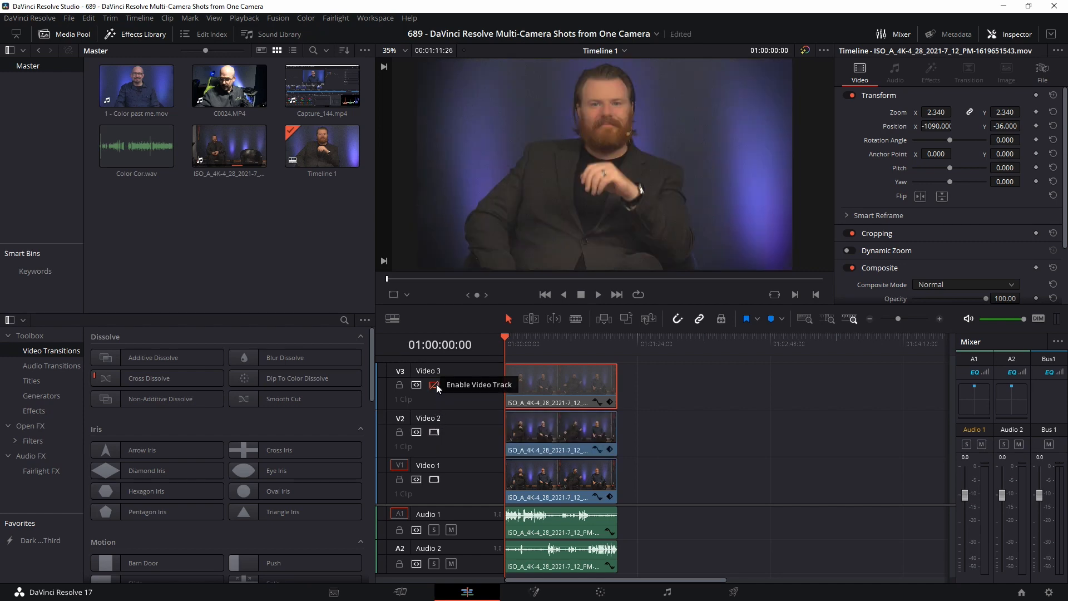
{"action": "left_click", "coordinate": [437, 384]}
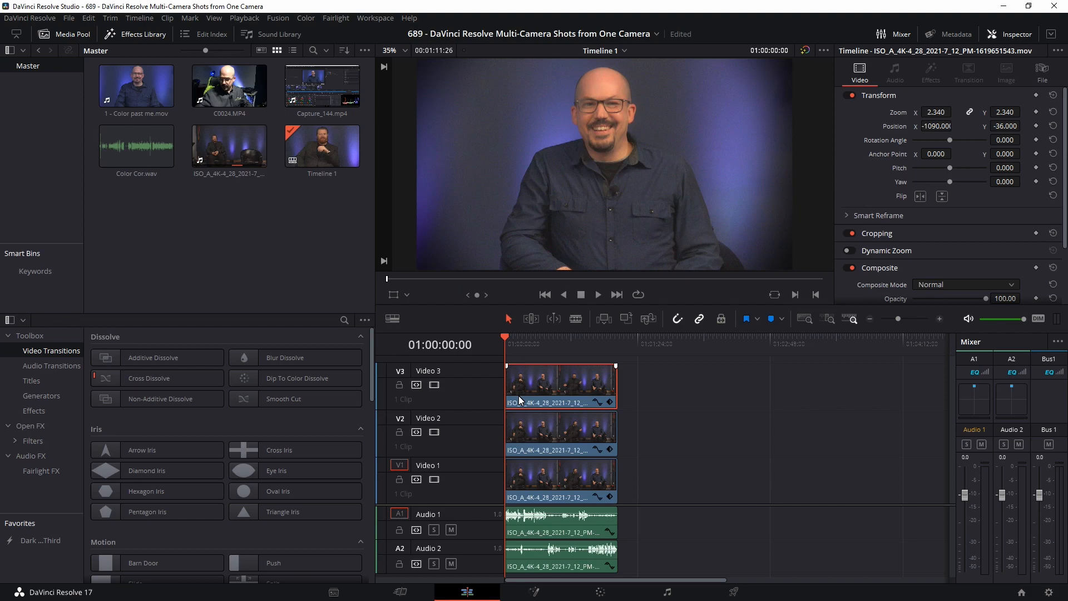
Step: Create a multicam clip from the ISO_A_4K source clip in the media pool, keeping the default In sync and Sequential angle names
{"action": "left_click_drag", "start_coordinate": [673, 368], "coordinate": [590, 480]}
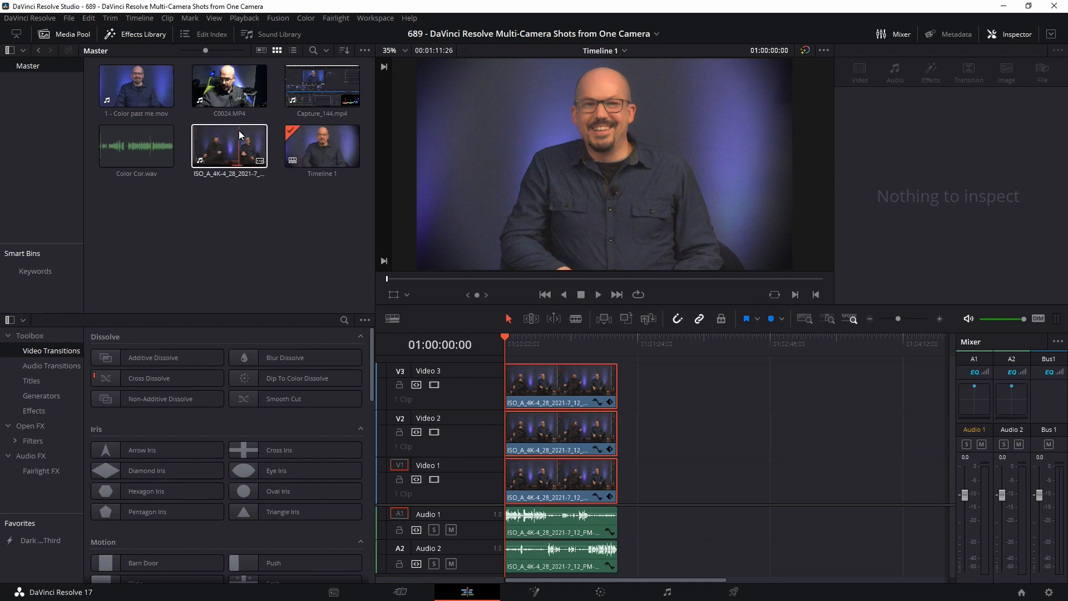
{"action": "right_click", "coordinate": [217, 139]}
{"action": "left_click", "coordinate": [205, 149]}
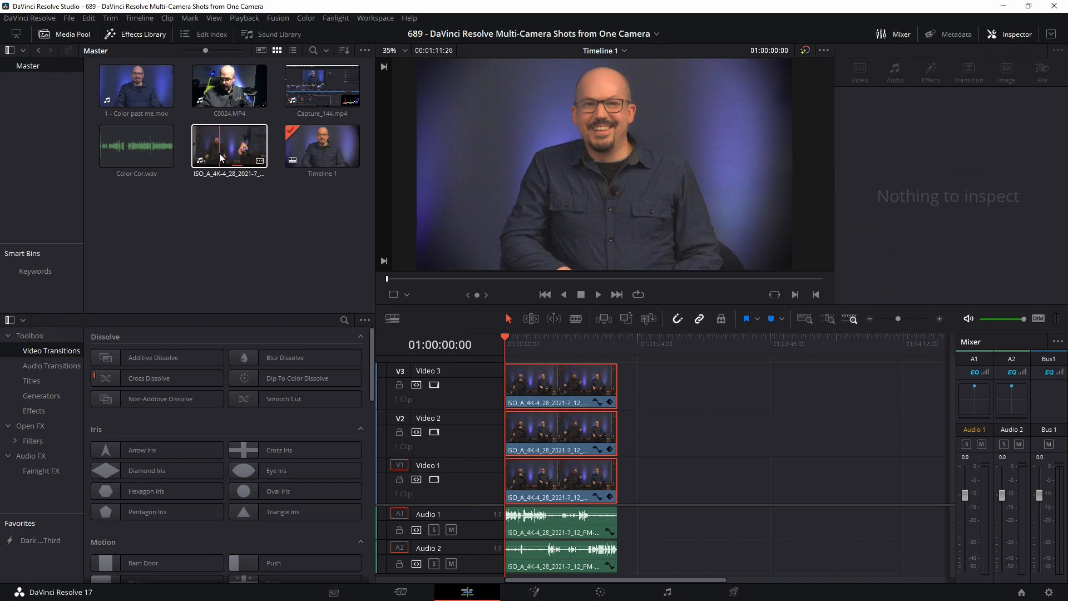
{"action": "right_click", "coordinate": [220, 158]}
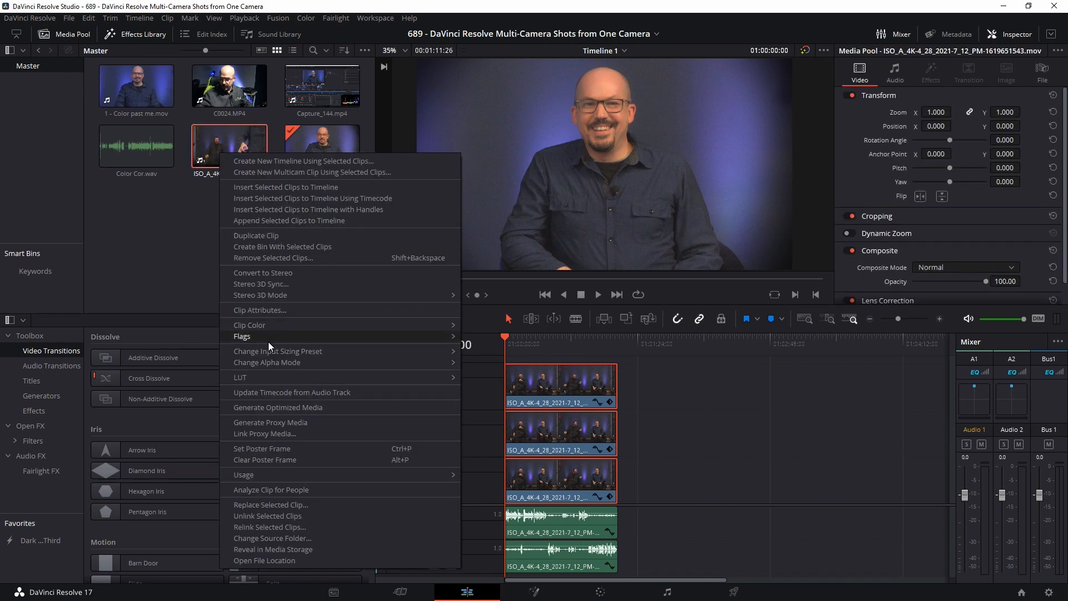
{"action": "left_click", "coordinate": [360, 173]}
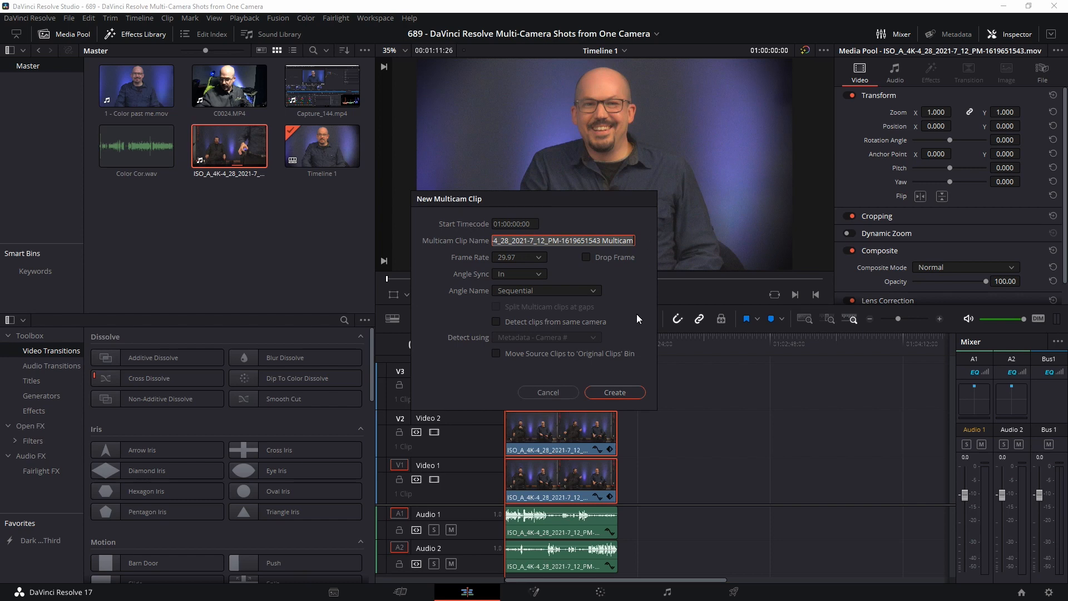
{"action": "left_click", "coordinate": [615, 392]}
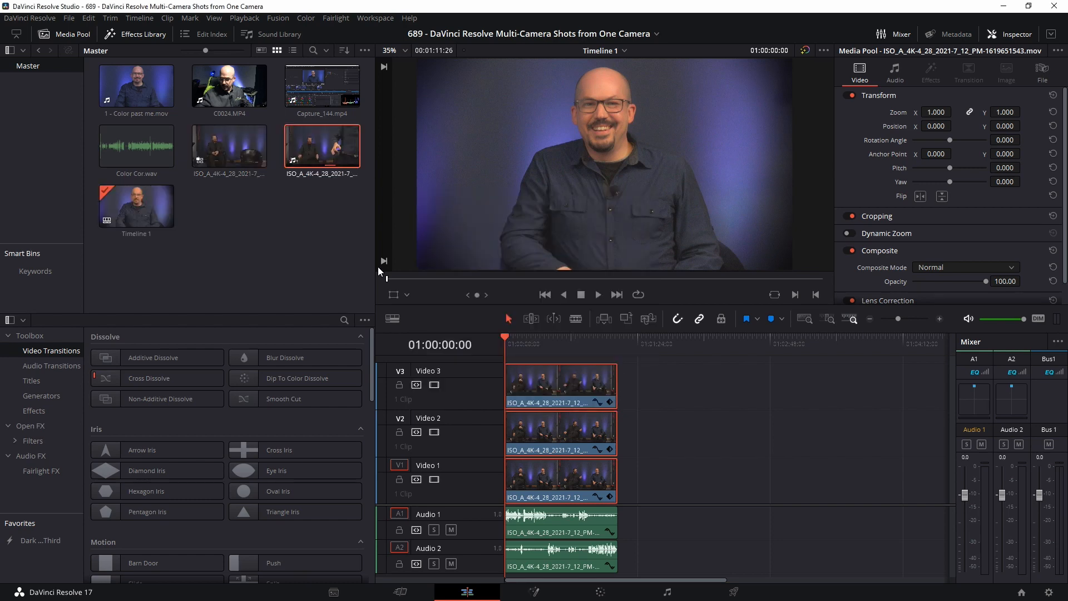
{"action": "right_click", "coordinate": [321, 149]}
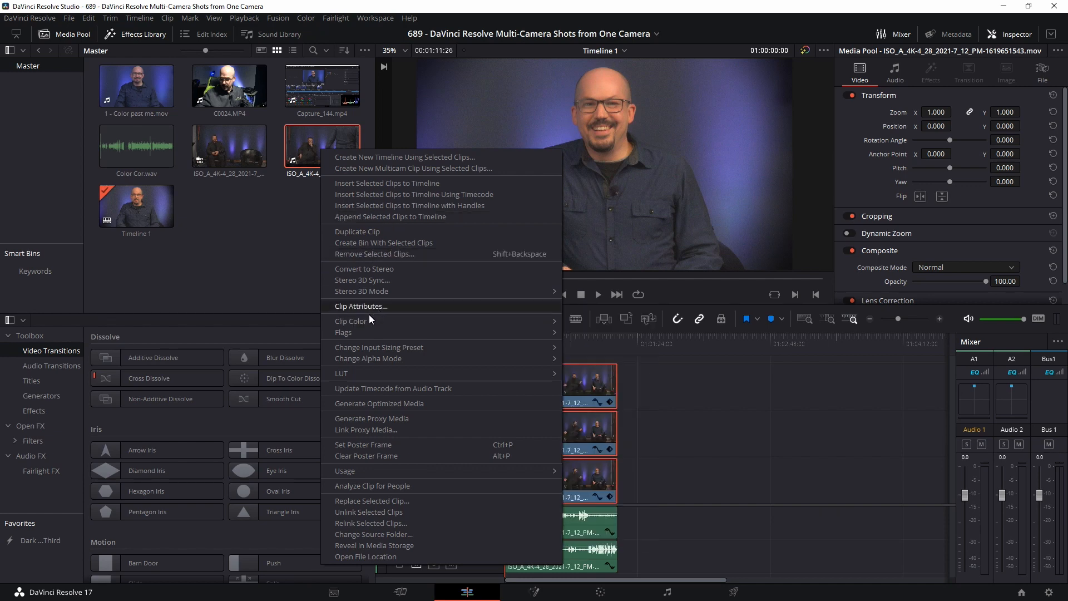
{"action": "left_click", "coordinate": [284, 223]}
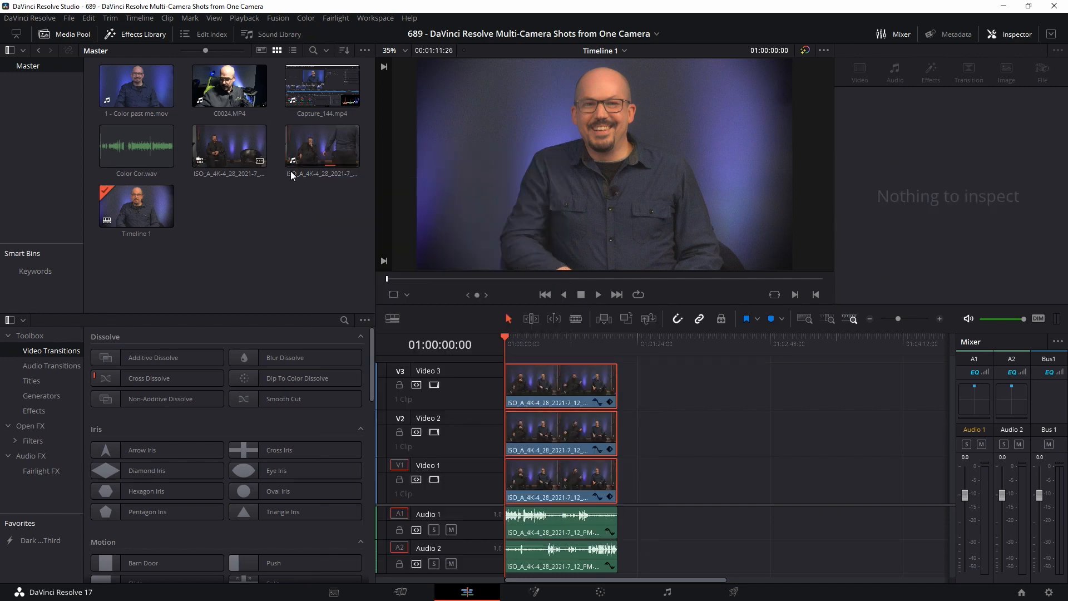
Step: Open the new multicam clip in the timeline and delete the original clip from Angle 1
{"action": "right_click", "coordinate": [203, 153]}
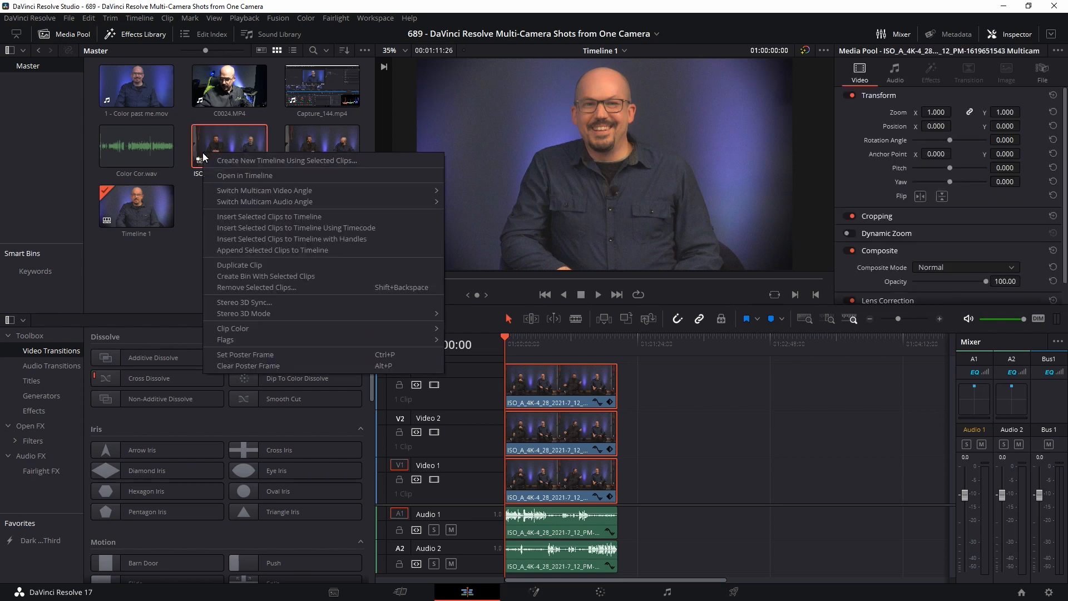
{"action": "left_click", "coordinate": [236, 176]}
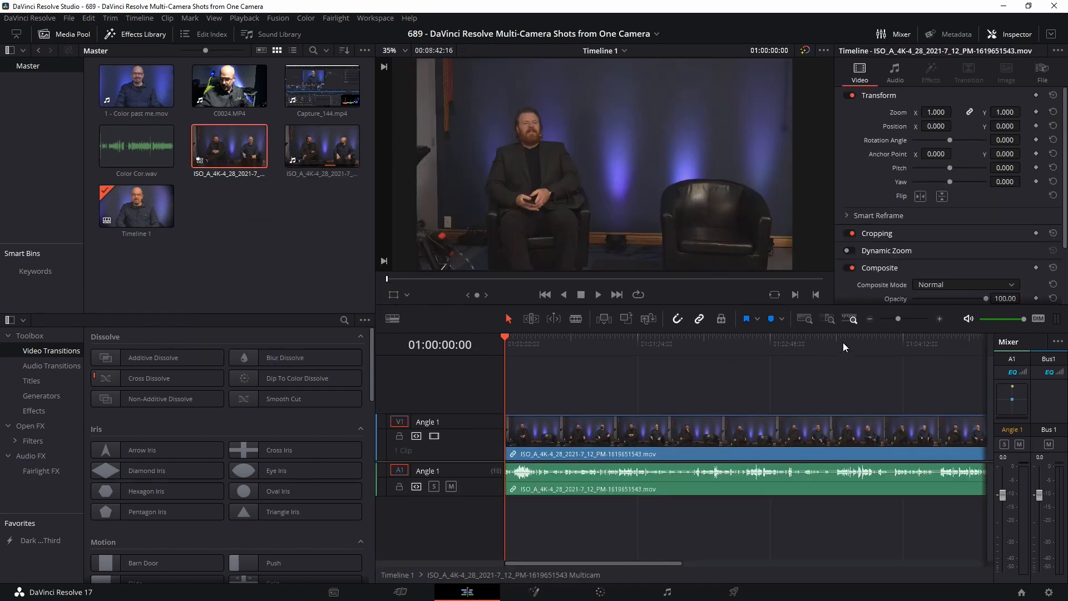
{"action": "left_click", "coordinate": [891, 316]}
{"action": "mouse_move", "coordinate": [529, 345]}
{"action": "left_mouse_down"}
{"action": "mouse_move", "coordinate": [605, 349]}
{"action": "mouse_move", "coordinate": [536, 350]}
{"action": "left_mouse_up"}
{"action": "left_click", "coordinate": [564, 442]}
{"action": "key", "text": "Delete"}
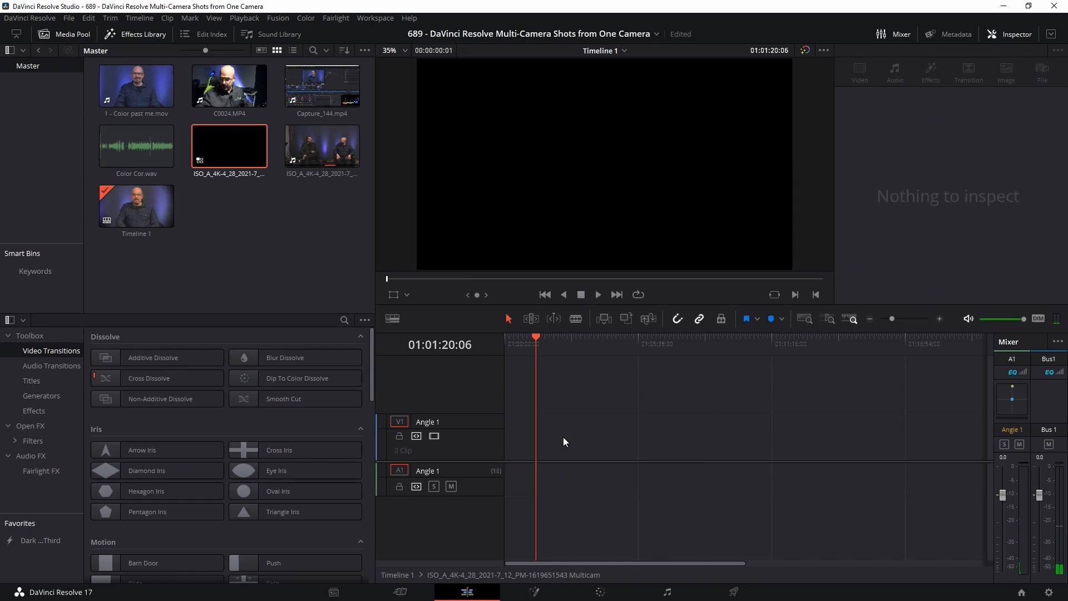
Step: Reopen Timeline 1 and cut the three stacked video clips from Video 1, Video 2 and Video 3
{"action": "right_click", "coordinate": [135, 207]}
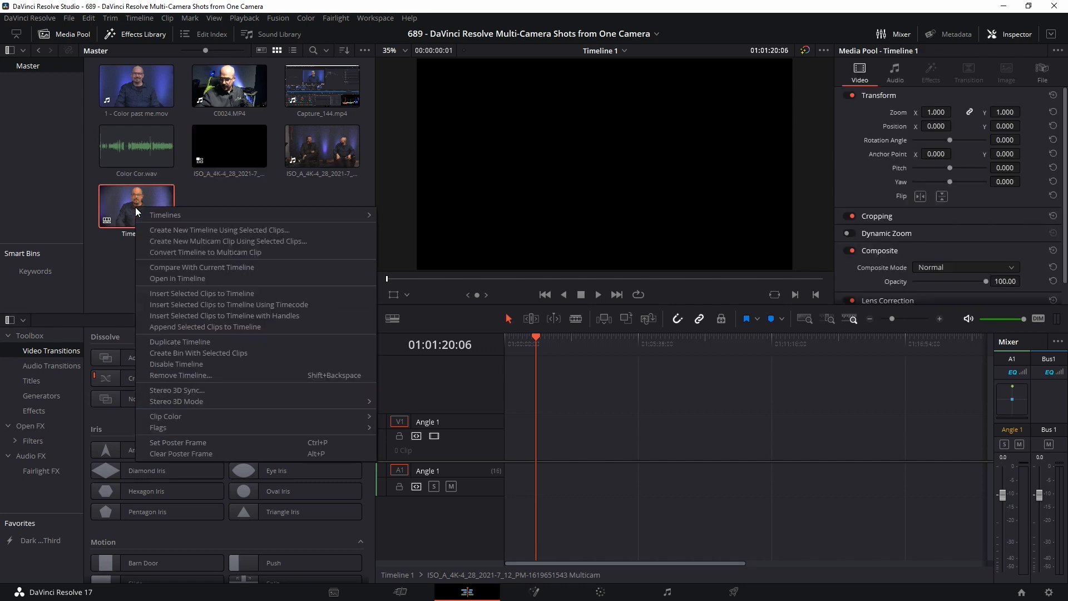
{"action": "left_click", "coordinate": [171, 279]}
{"action": "left_click_drag", "start_coordinate": [657, 382], "coordinate": [563, 487]}
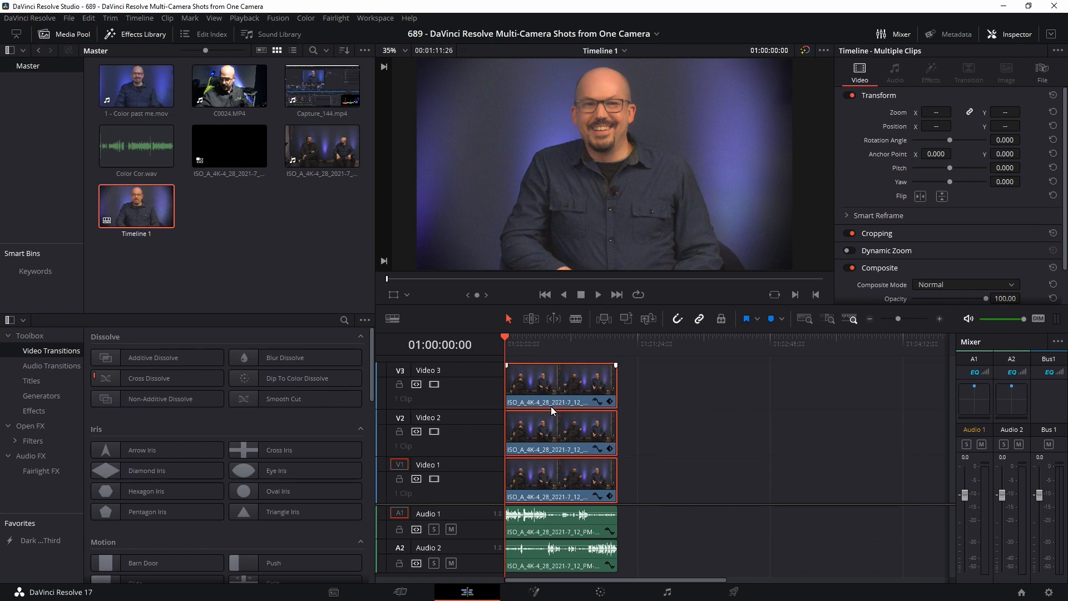
{"action": "key", "text": "Delete"}
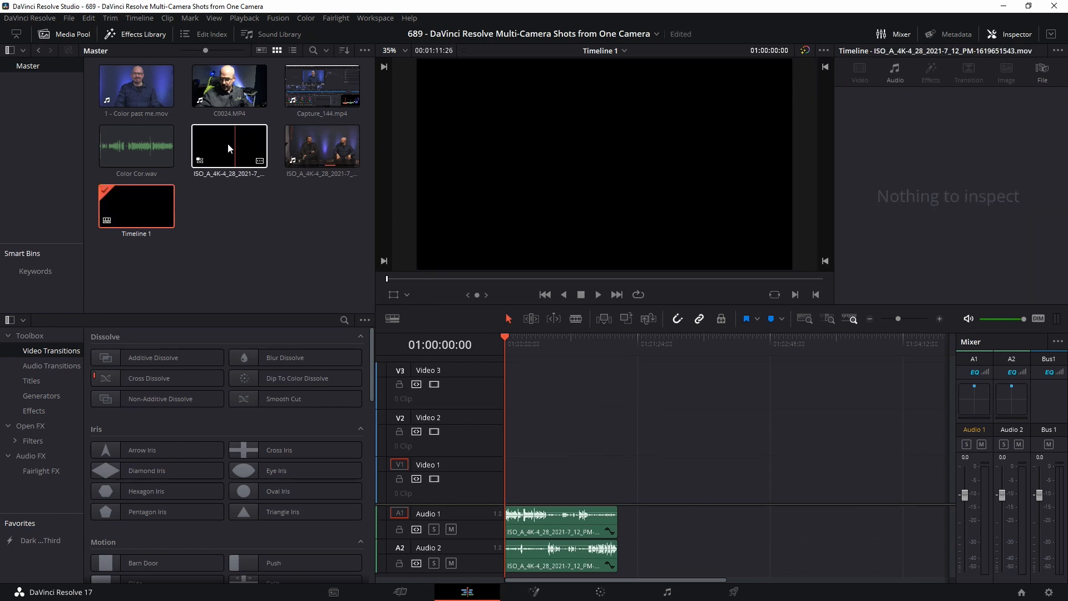
Step: Open the emptied multicam clip in the timeline and paste the three graded video clips at its start as separate angles
{"action": "right_click", "coordinate": [219, 137]}
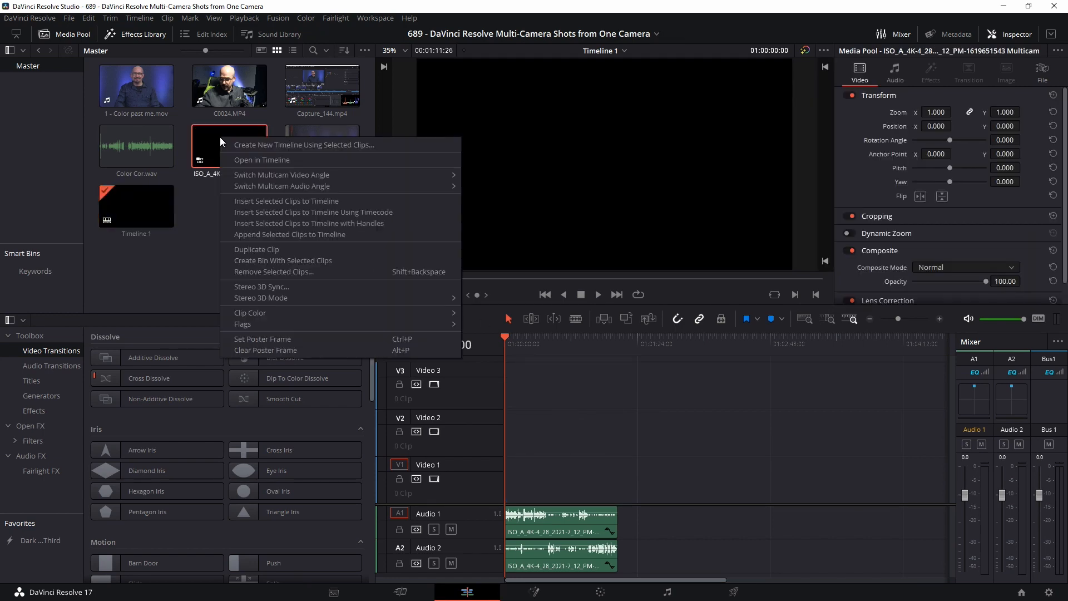
{"action": "left_click", "coordinate": [248, 146]}
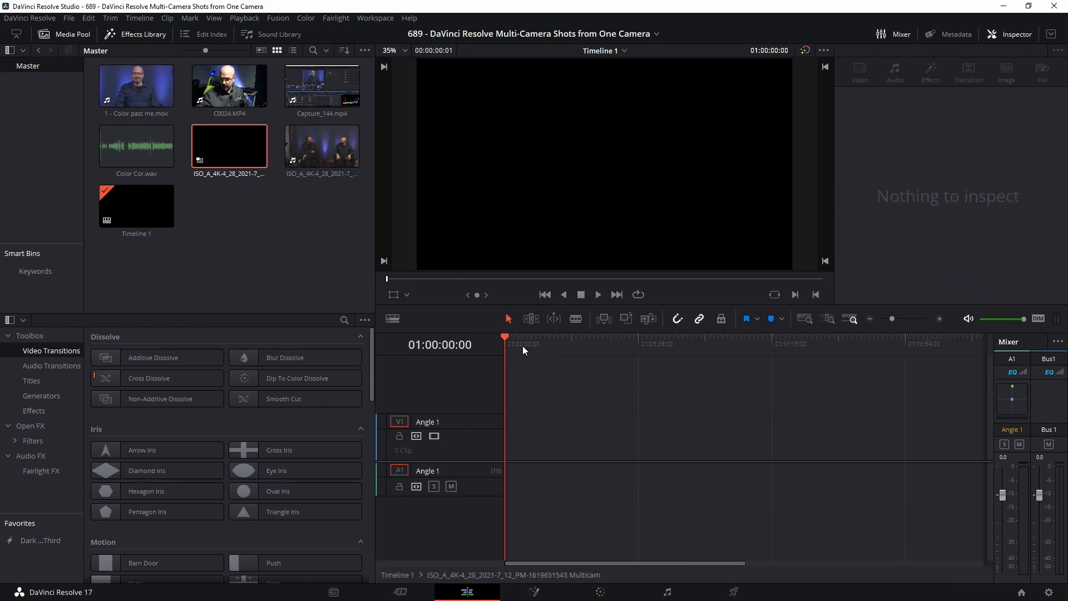
{"action": "key", "text": "ctrl+v"}
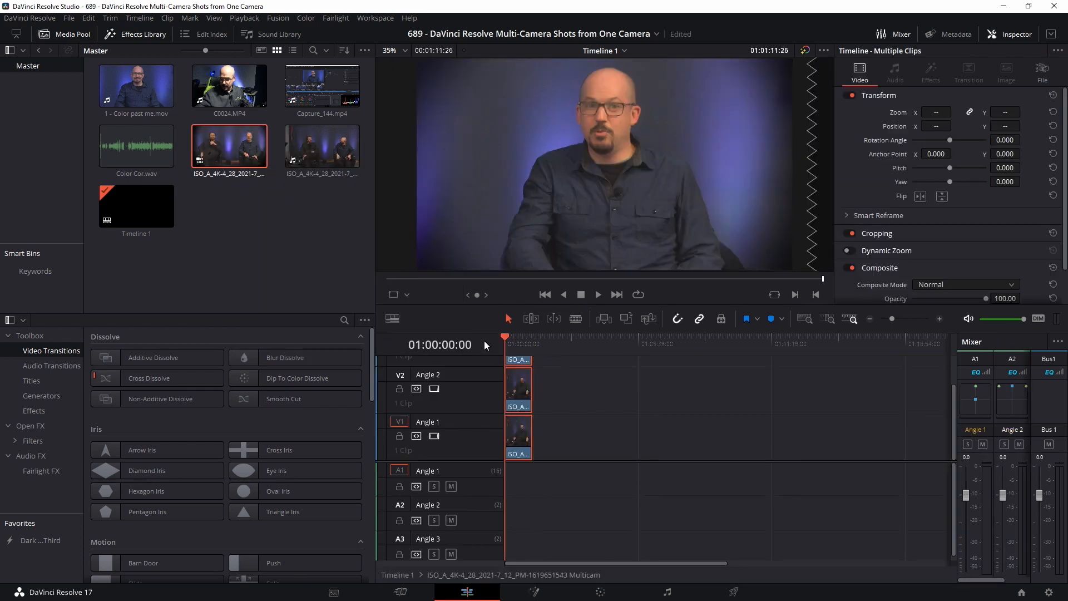
Step: Rename Angle 3 with the name of the person in its close-up, switching that track off and on to check its shot
{"action": "key", "text": "Home"}
{"action": "scroll", "coordinate": [489, 420], "scroll_direction": "up", "scroll_amount": 2}
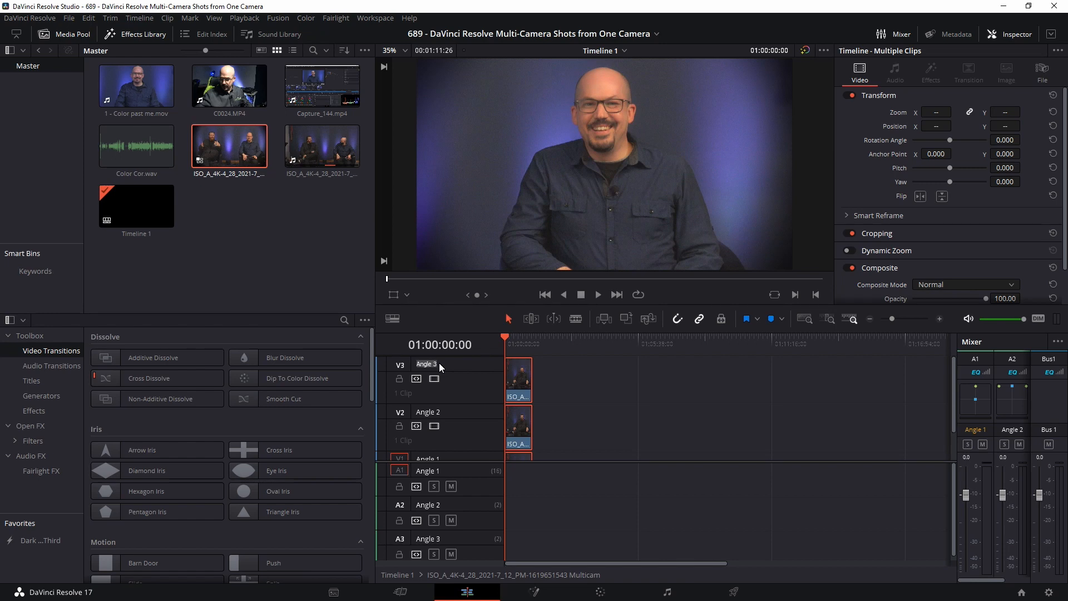
{"action": "key", "text": "Return"}
{"action": "left_click", "coordinate": [434, 379]}
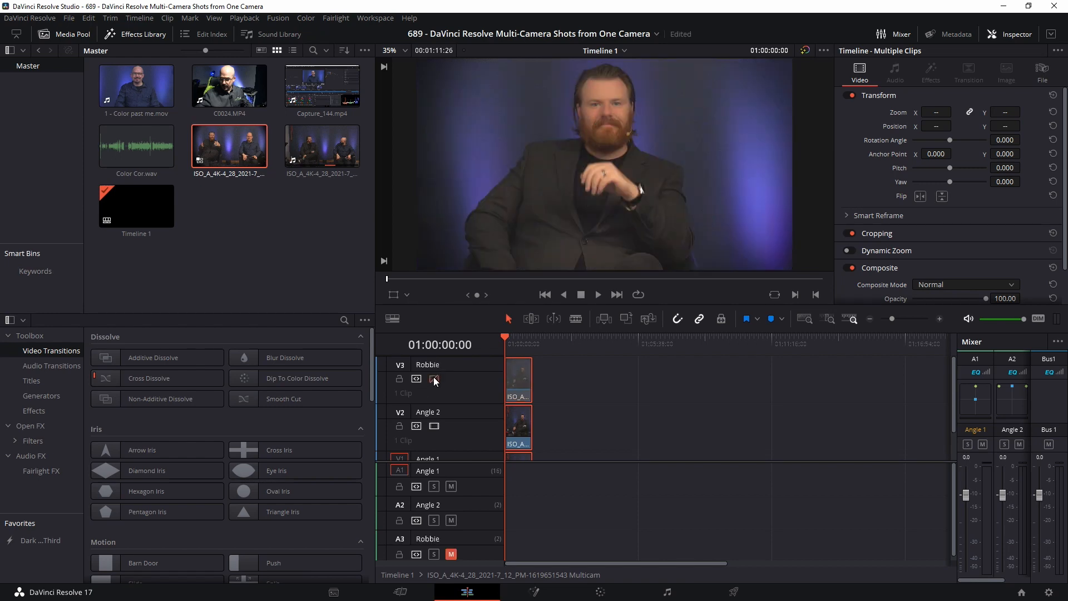
{"action": "left_click", "coordinate": [434, 379]}
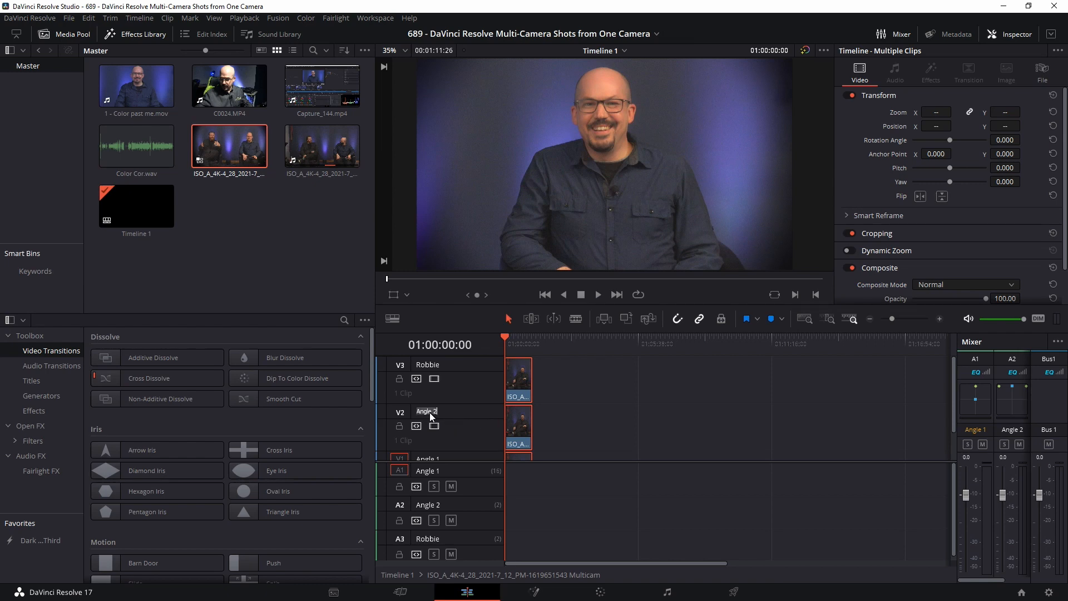
Step: Rename Angle 2 with the name of the person in its close-up and Angle 1 as Wide
{"action": "key", "text": "Return"}
{"action": "scroll", "coordinate": [445, 402], "scroll_direction": "down", "scroll_amount": 2}
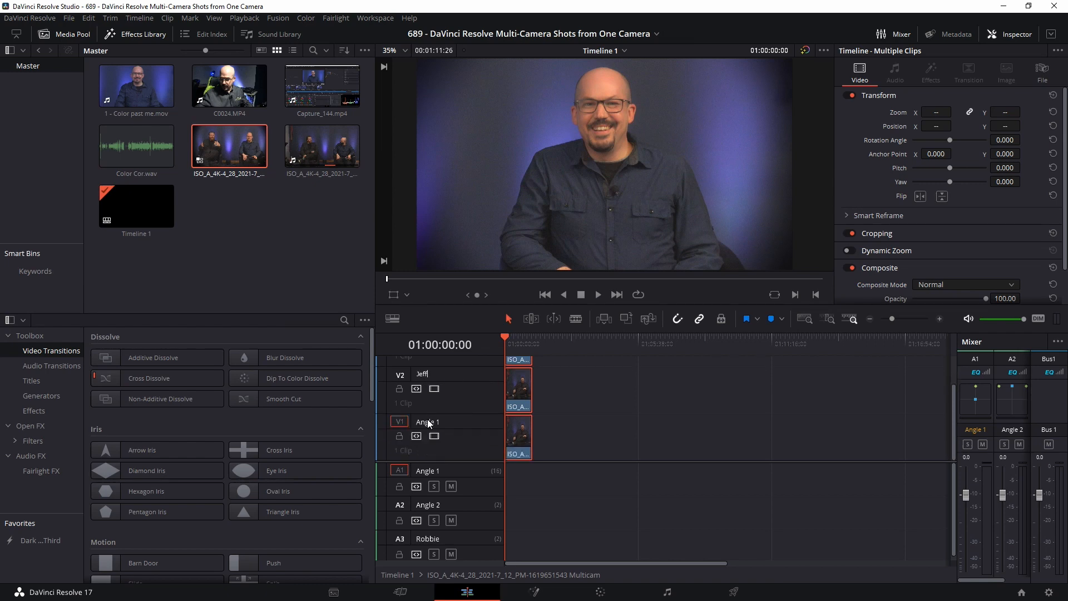
{"action": "left_click", "coordinate": [428, 419]}
{"action": "type", "text": "Wide"}
{"action": "key", "text": "Return"}
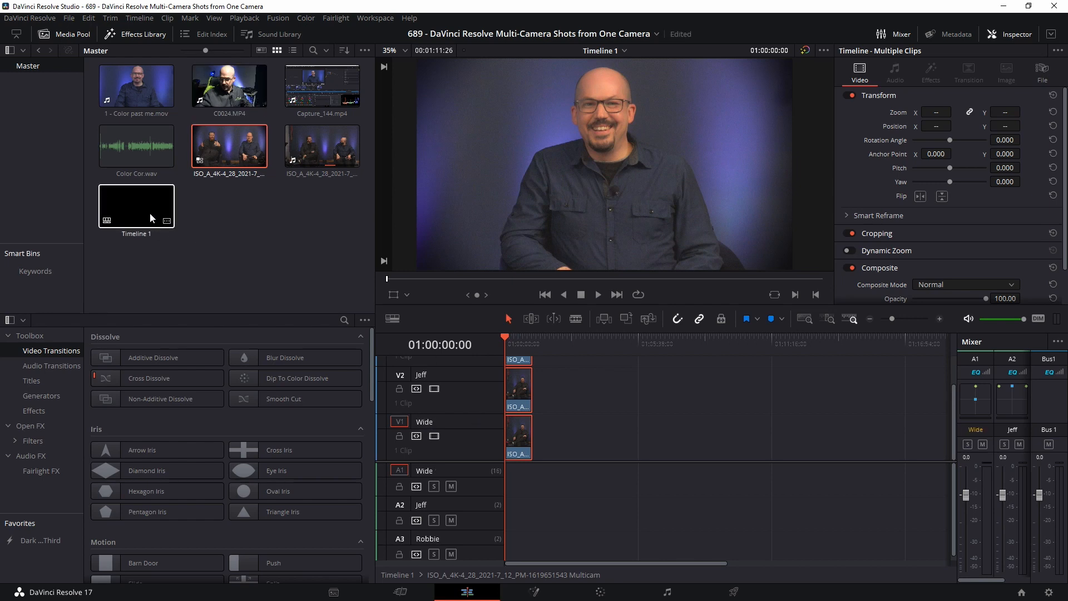
Step: Reopen Timeline 1, hide the Inspector to show both viewers, and set the source viewer to Multicam mode
{"action": "right_click", "coordinate": [150, 209]}
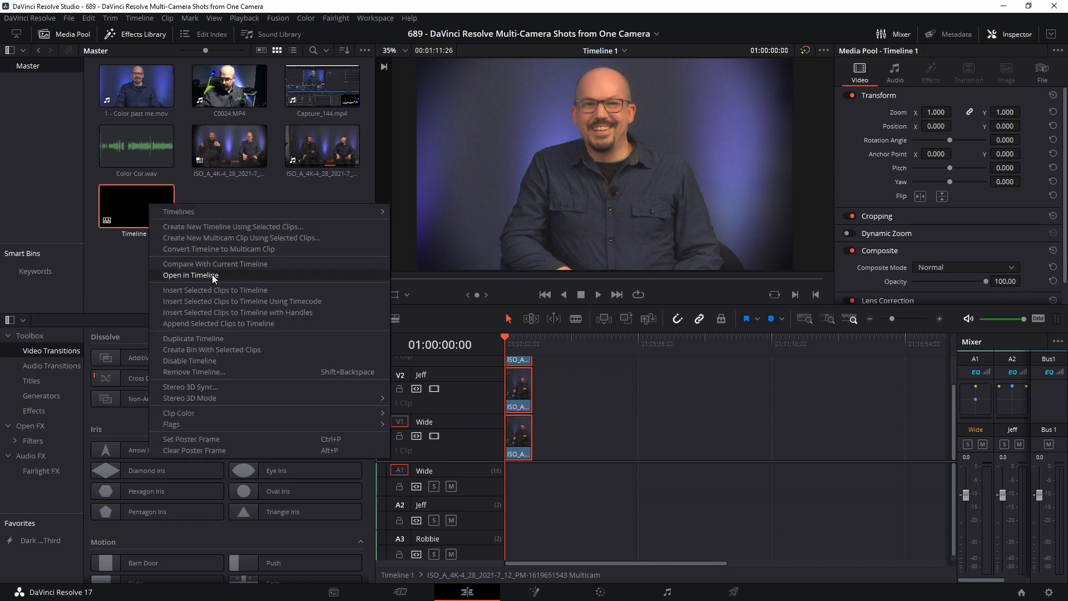
{"action": "left_click", "coordinate": [212, 275]}
{"action": "left_click_drag", "start_coordinate": [520, 346], "coordinate": [480, 346]}
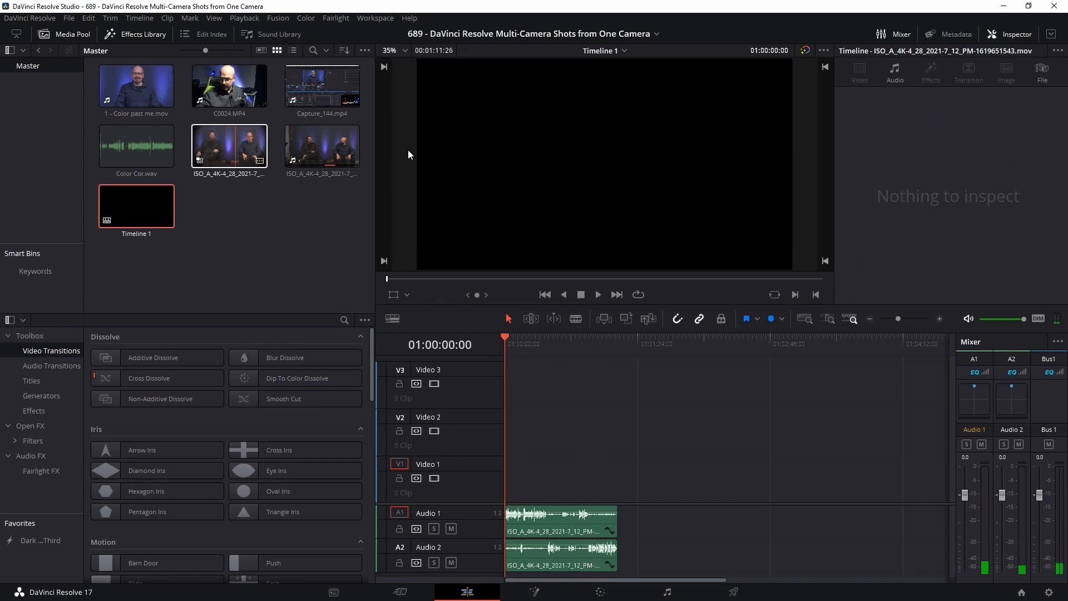
{"action": "left_click", "coordinate": [1022, 34]}
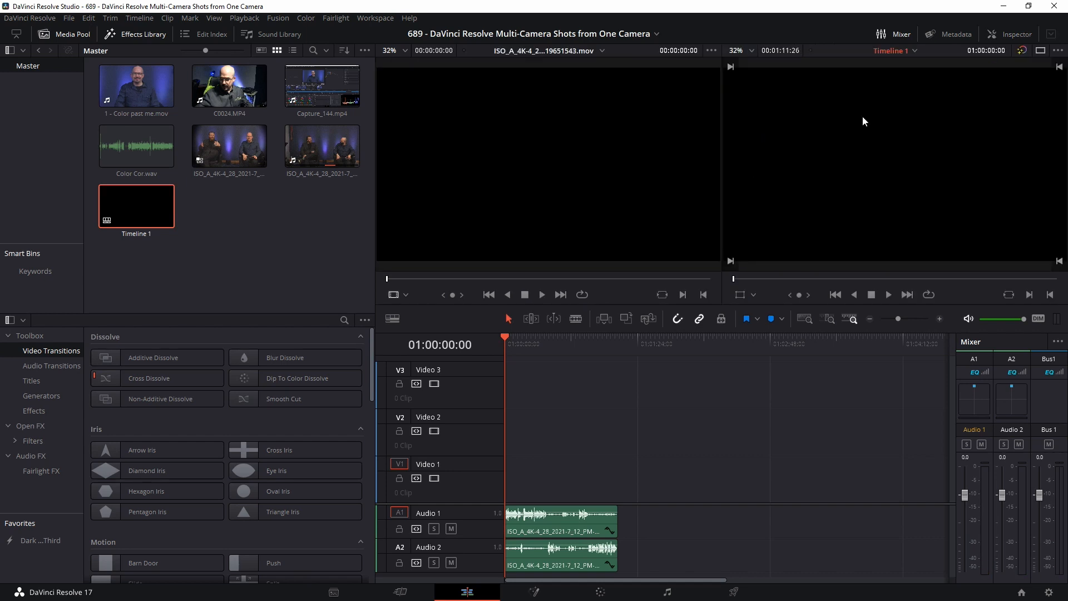
{"action": "left_click", "coordinate": [406, 294]}
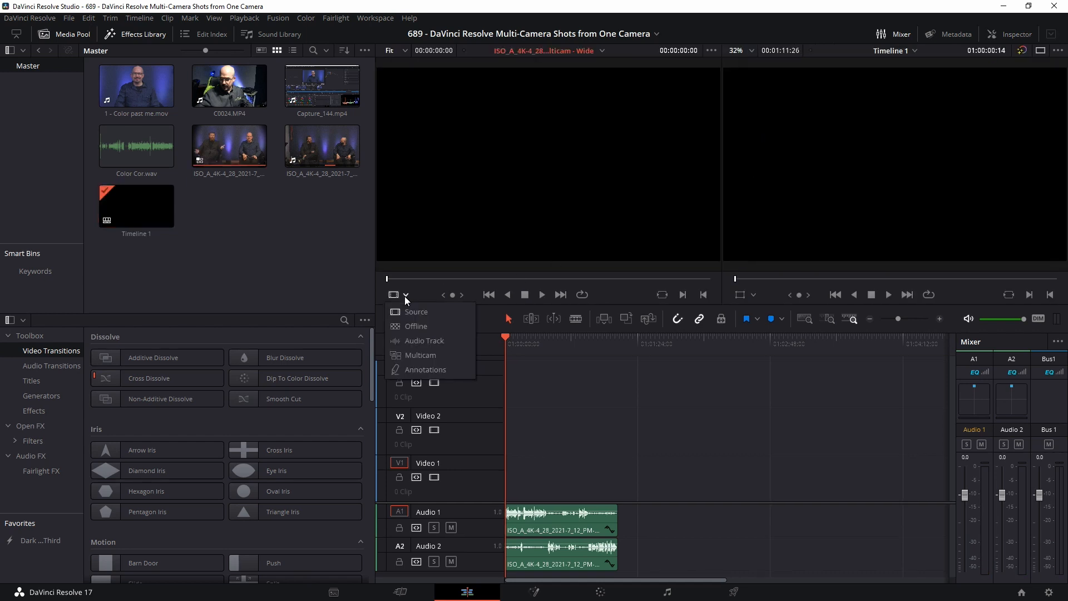
{"action": "left_click", "coordinate": [419, 354]}
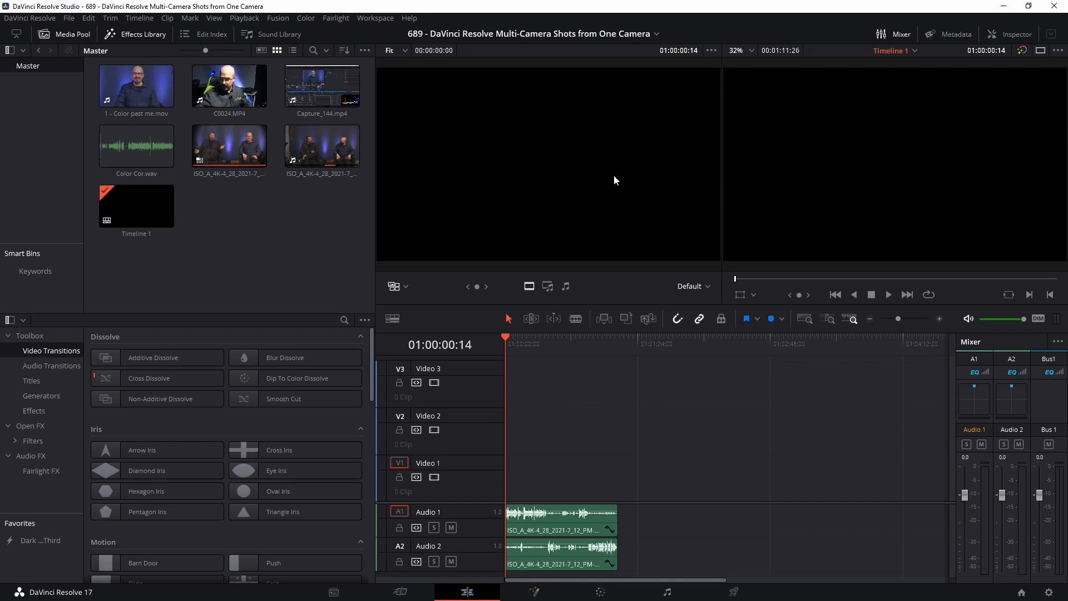
Step: Place the ISO_A_4K multicam clip on Video 1 at the start of Timeline 1, above the existing audio clips
{"action": "left_click_drag", "start_coordinate": [531, 340], "coordinate": [444, 360]}
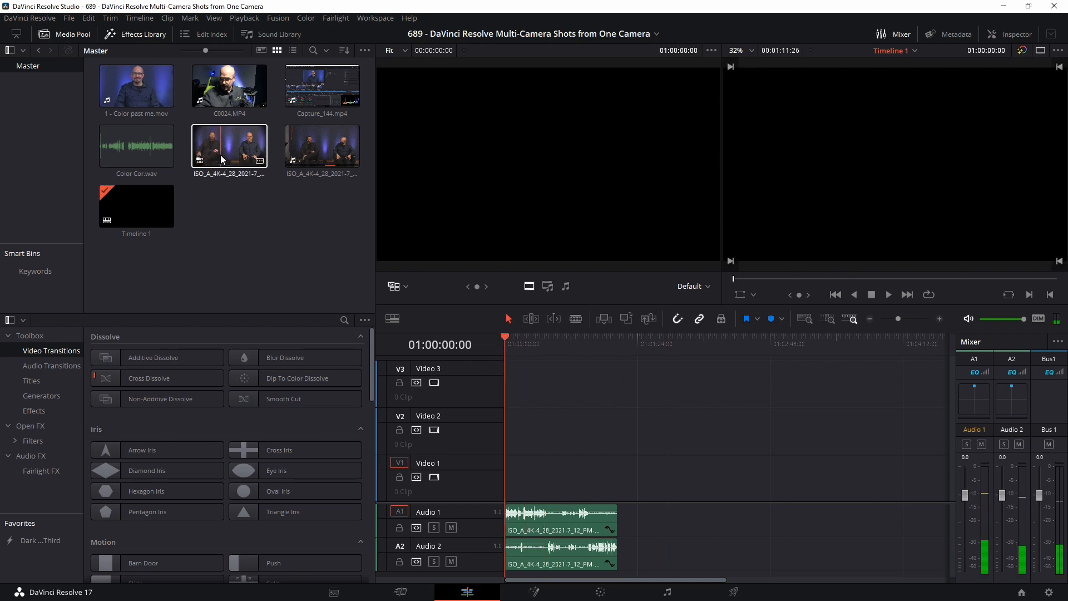
{"action": "left_click_drag", "start_coordinate": [212, 141], "coordinate": [527, 482]}
{"action": "left_click", "coordinate": [526, 482]}
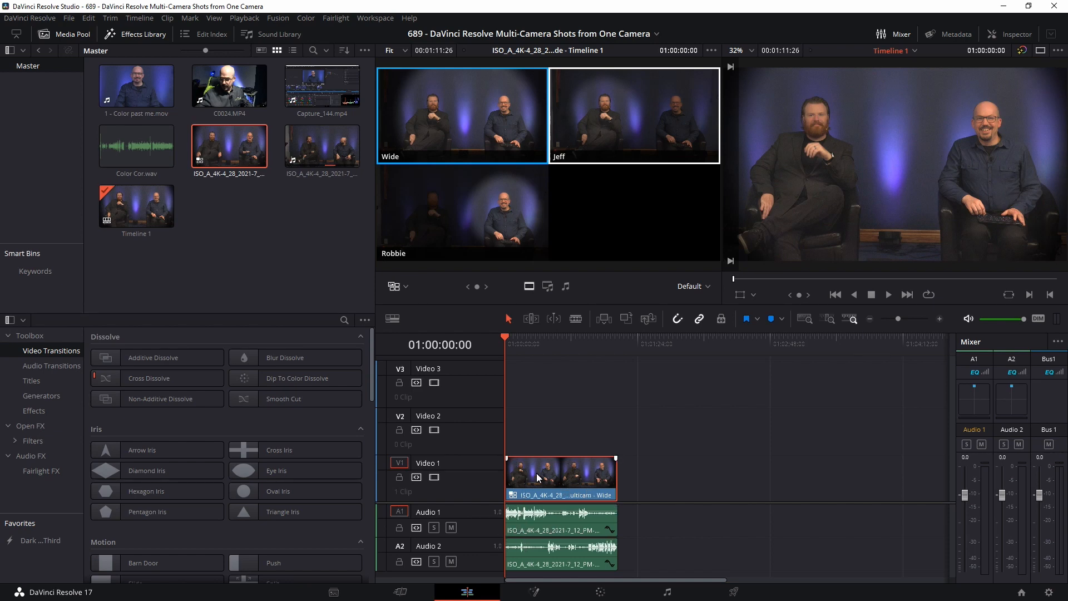
{"action": "mouse_move", "coordinate": [542, 472]}
{"action": "left_mouse_down"}
{"action": "mouse_move", "coordinate": [513, 480]}
{"action": "mouse_move", "coordinate": [533, 481]}
{"action": "left_mouse_up"}
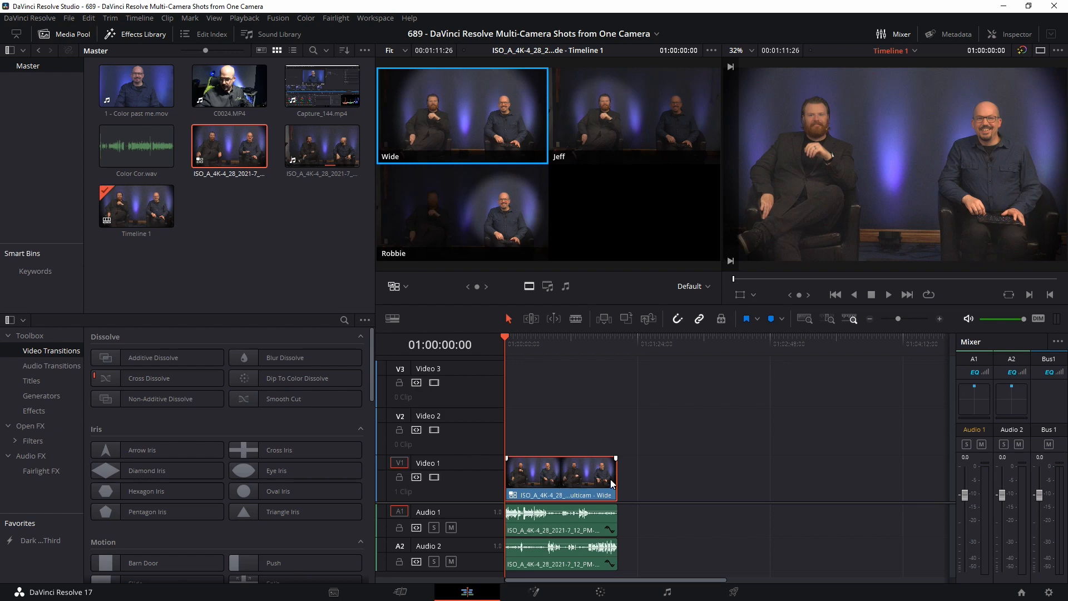
Step: Play Timeline 1 and cut live between the Wide angle and the two close-ups, ending on Wide and stopping at about 34 seconds
{"action": "left_click", "coordinate": [889, 295]}
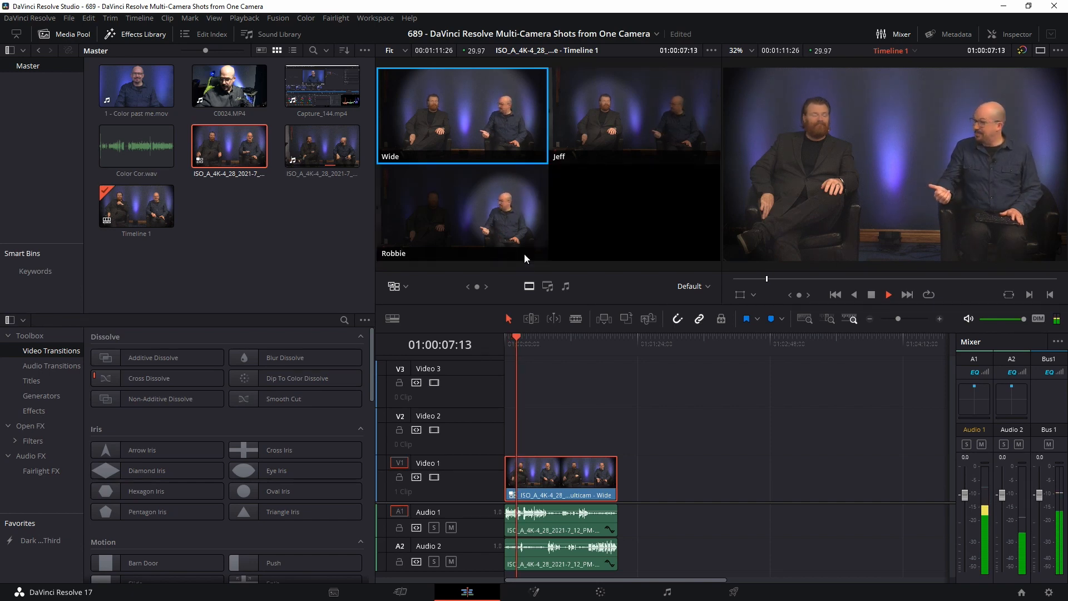
{"action": "left_click", "coordinate": [514, 209]}
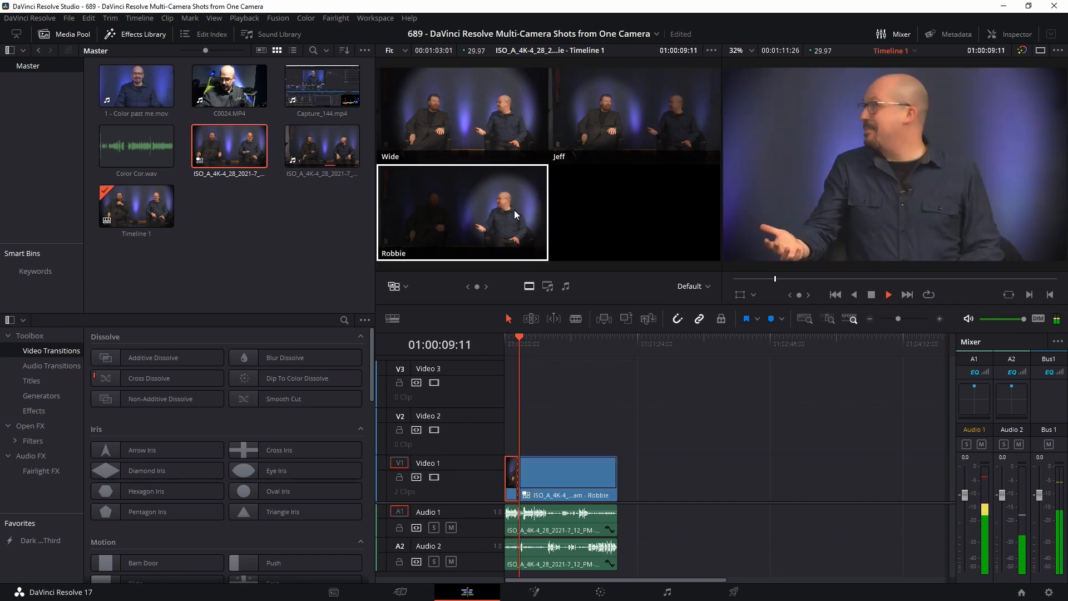
{"action": "left_click", "coordinate": [479, 125]}
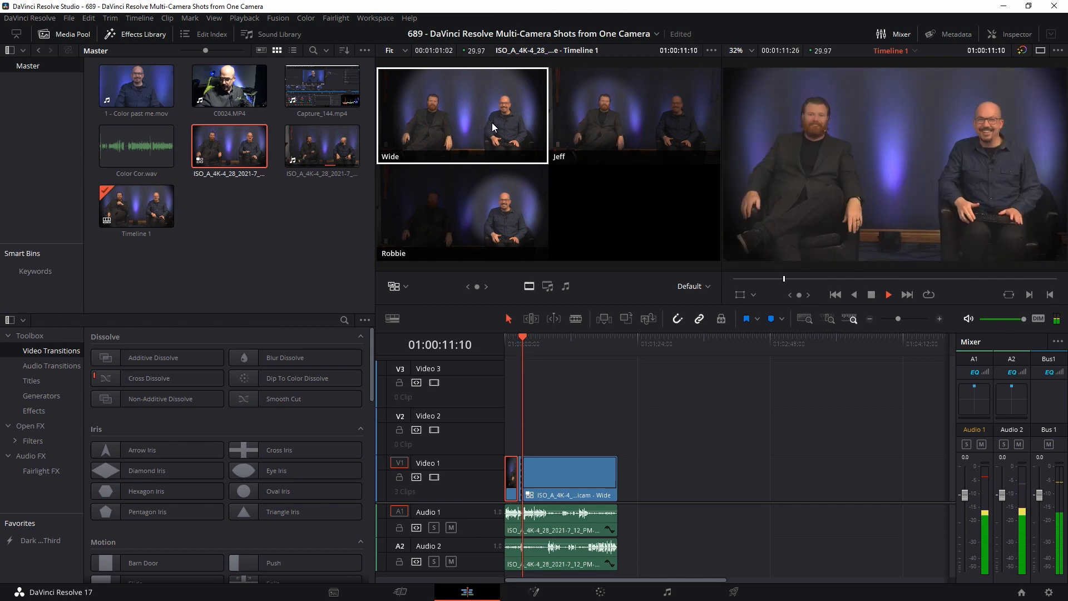
{"action": "left_click", "coordinate": [631, 108]}
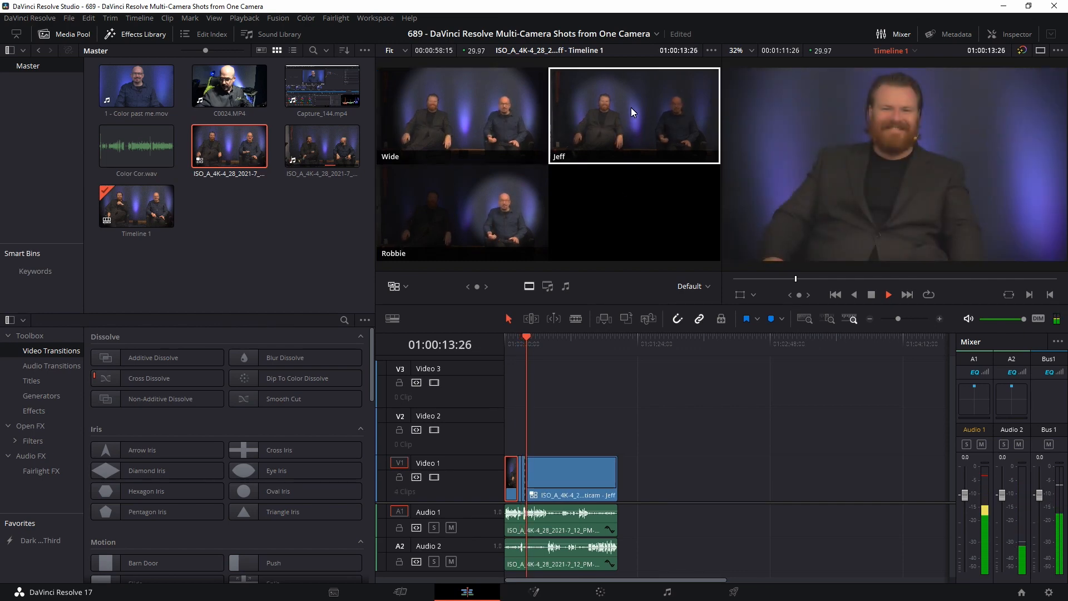
{"action": "left_click", "coordinate": [491, 193]}
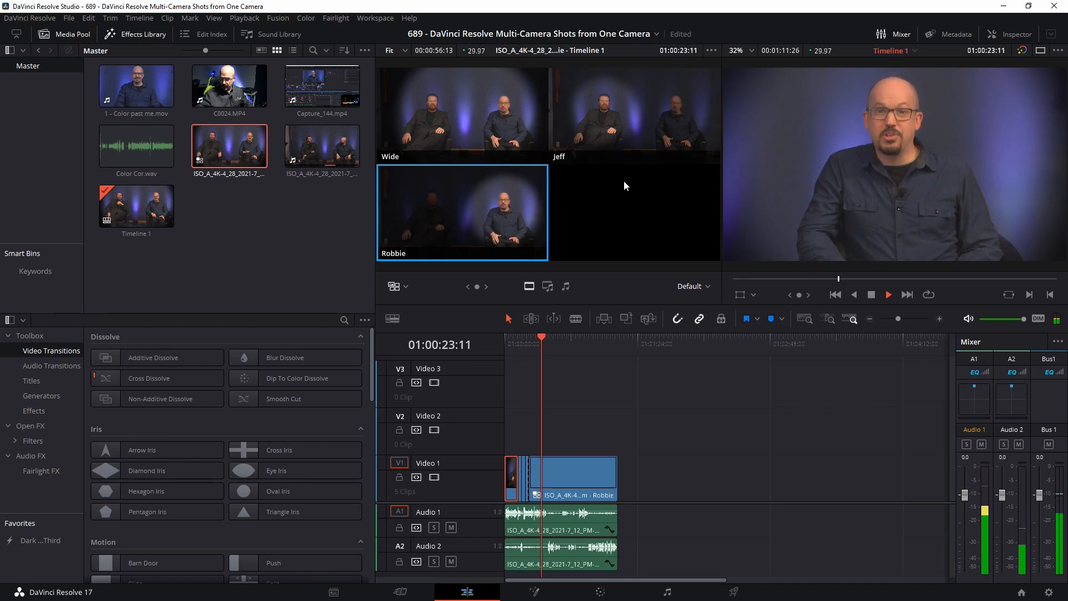
{"action": "left_click", "coordinate": [629, 128]}
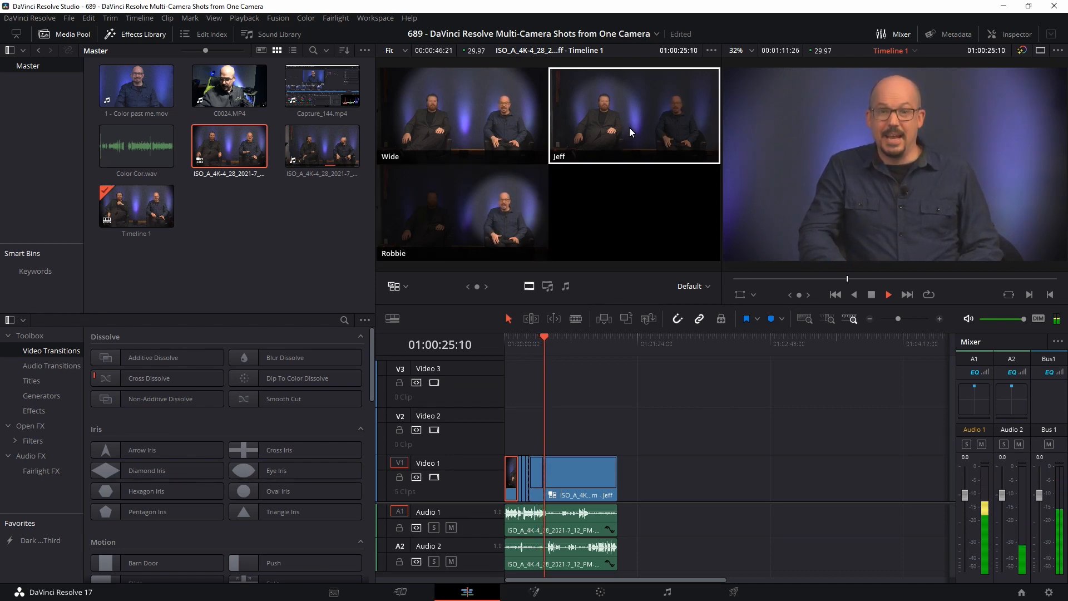
{"action": "left_click", "coordinate": [526, 212]}
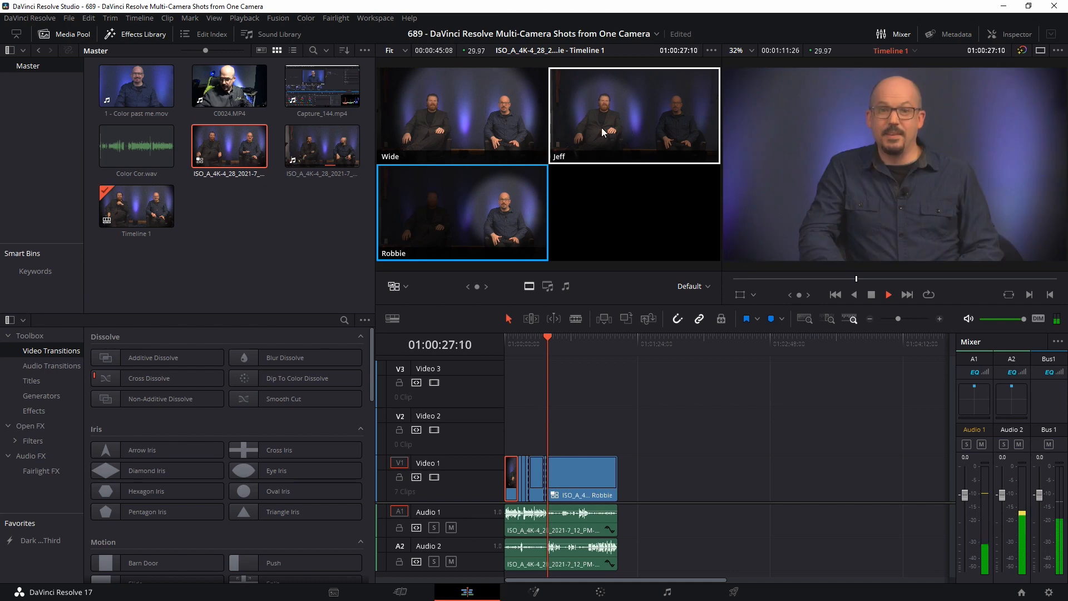
{"action": "left_click", "coordinate": [632, 123]}
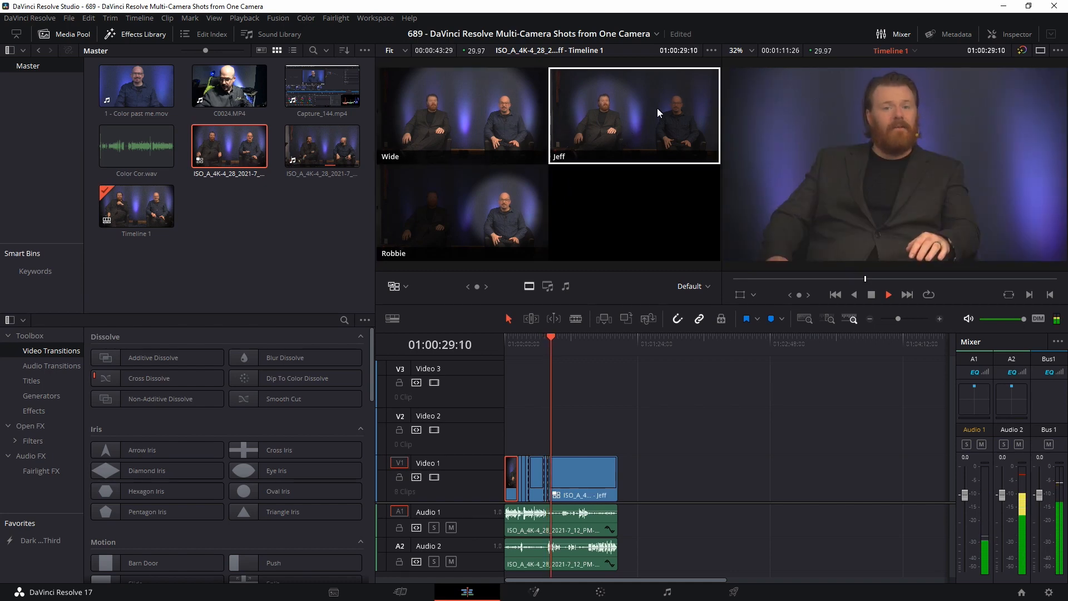
{"action": "left_click", "coordinate": [500, 117]}
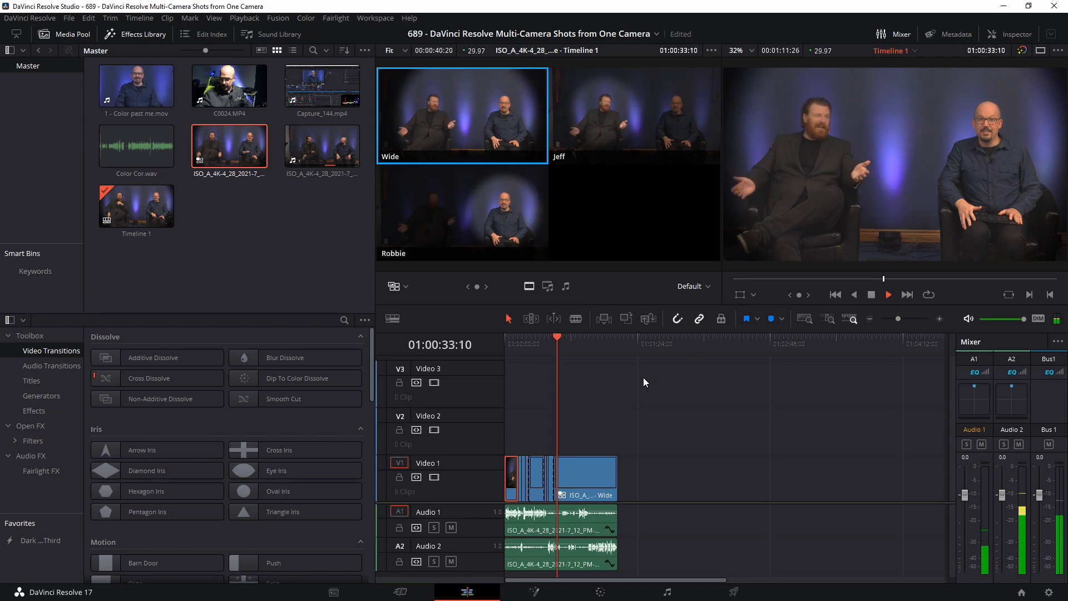
{"action": "key", "text": "space"}
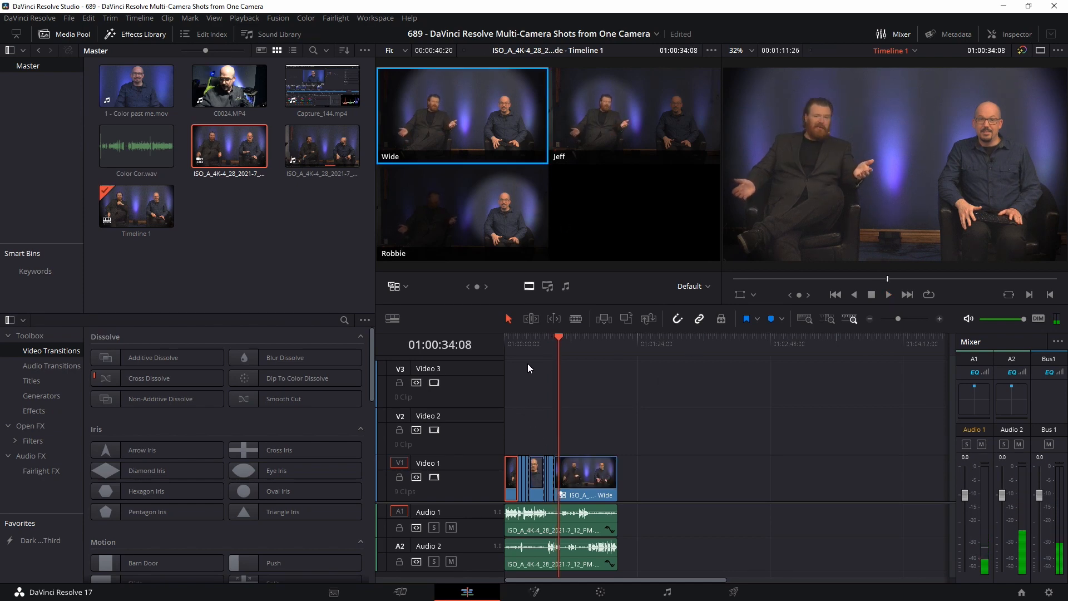
Step: Review the live-cut angle changes by playing Timeline 1 from its start in a single viewer with the clips enlarged
{"action": "left_click_drag", "start_coordinate": [524, 341], "coordinate": [503, 344]}
{"action": "left_click_drag", "start_coordinate": [896, 318], "coordinate": [906, 325]}
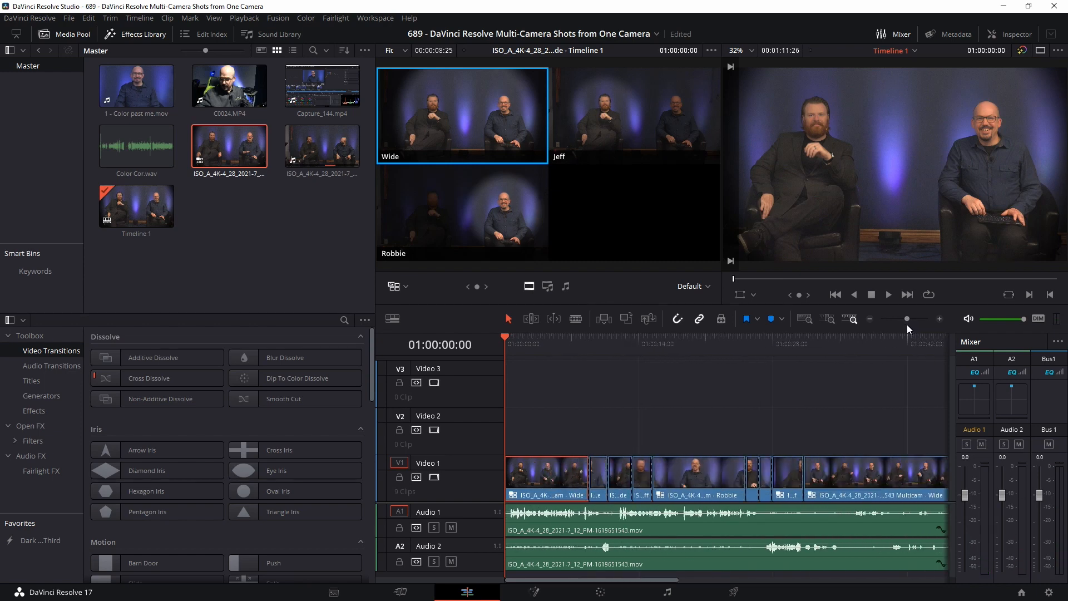
{"action": "left_click", "coordinate": [1006, 35]}
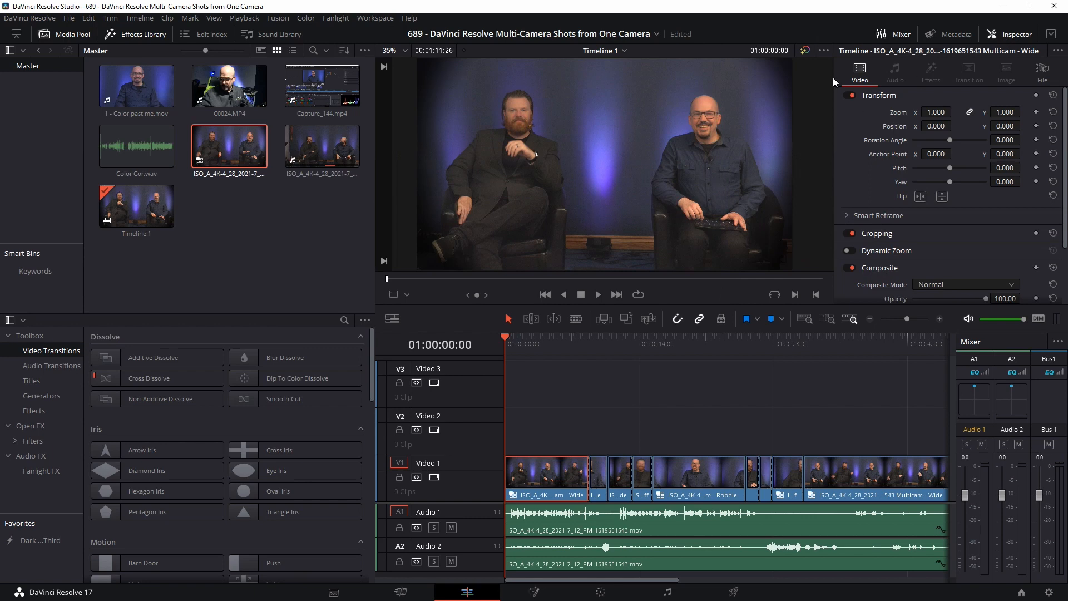
{"action": "left_click", "coordinate": [322, 292]}
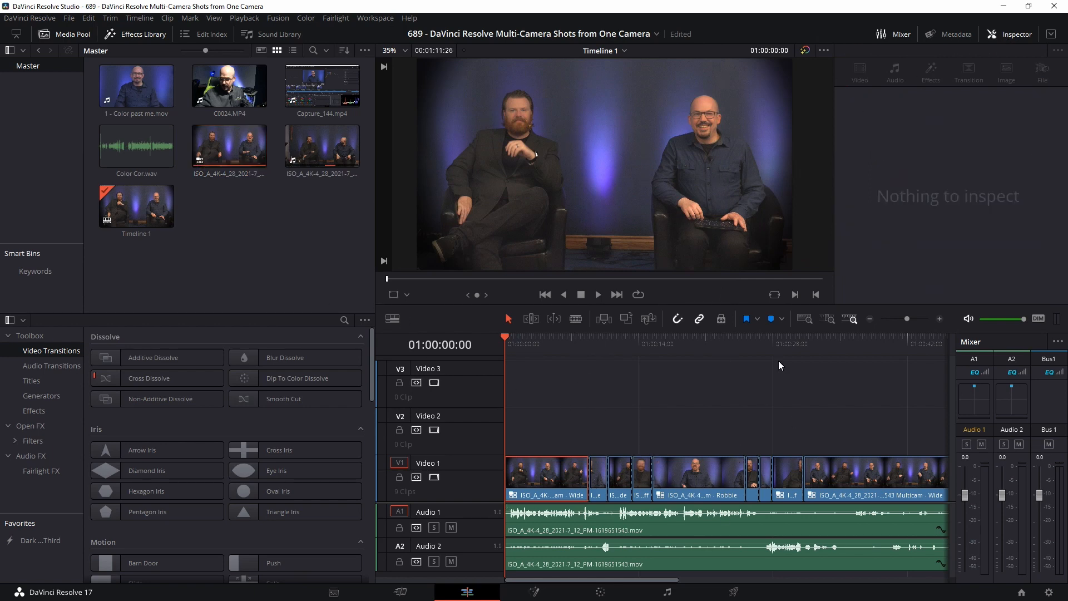
{"action": "key", "text": "space"}
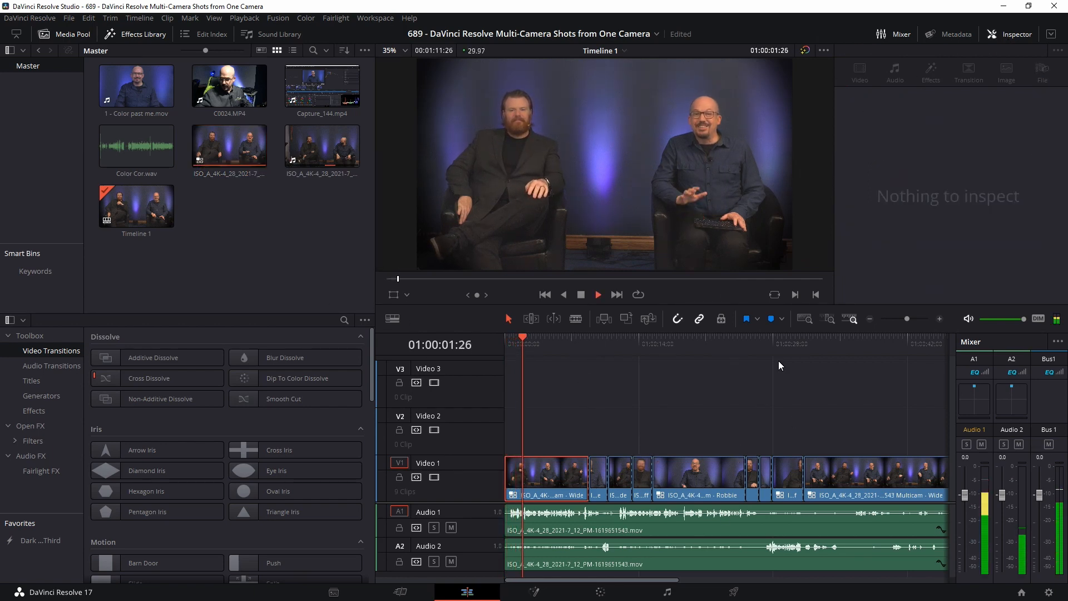
{"action": "left_click", "coordinate": [576, 345]}
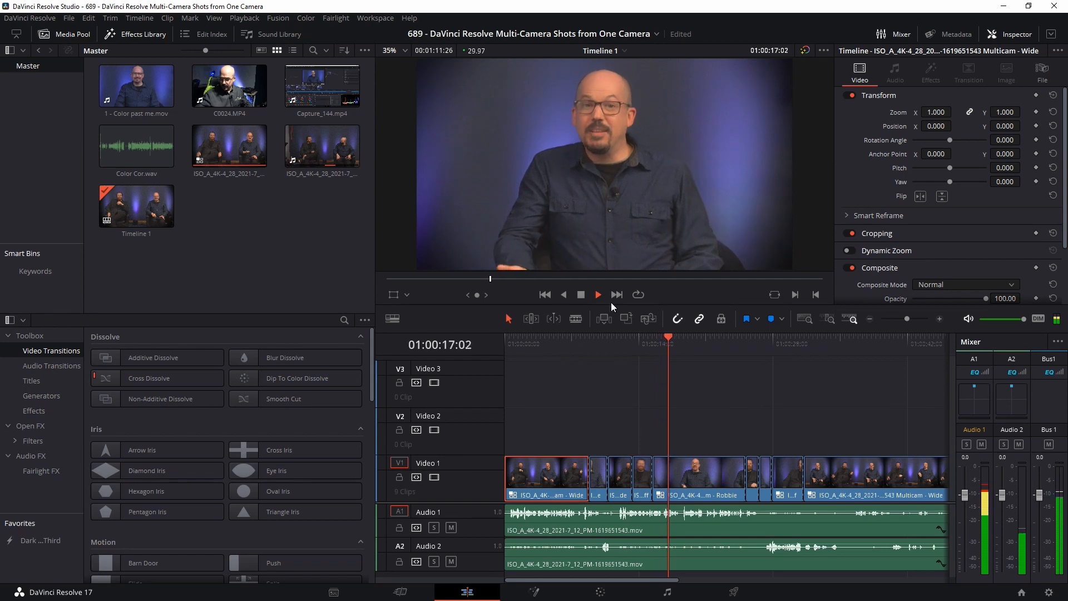
Step: Bring back the multicam viewer and continue cutting live from about 34 seconds, alternating between close-up angles 2 and 3 during playback
{"action": "left_click", "coordinate": [1010, 34]}
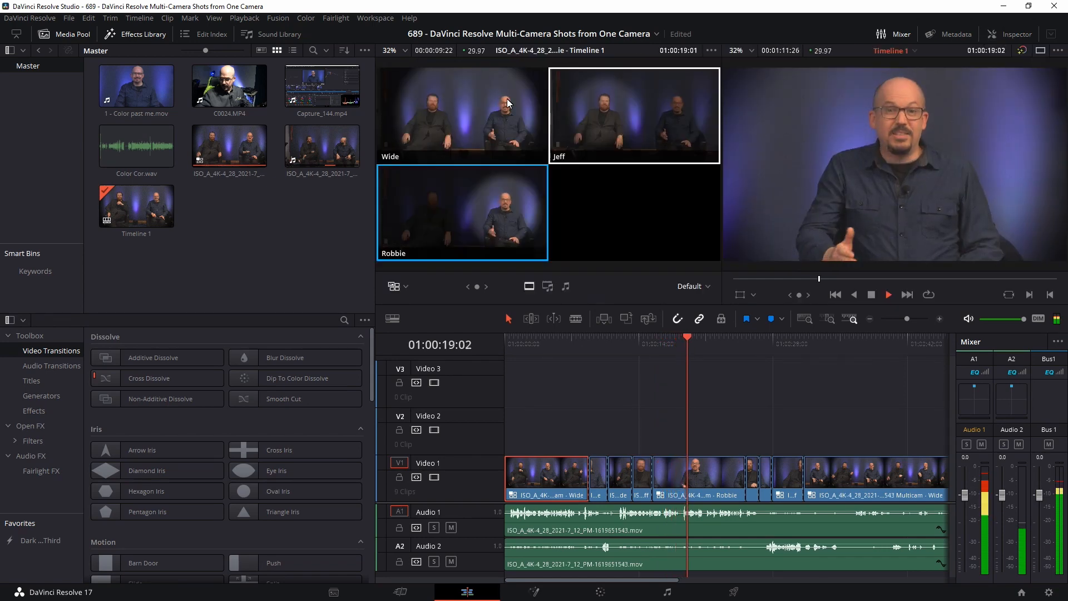
{"action": "left_click", "coordinate": [522, 119]}
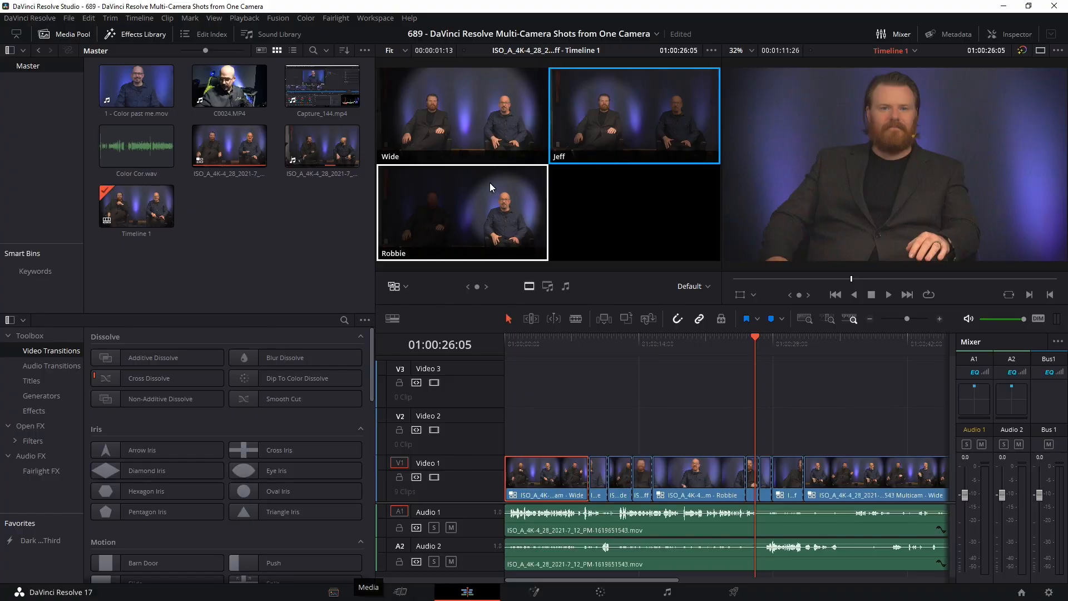
{"action": "left_click", "coordinate": [670, 115]}
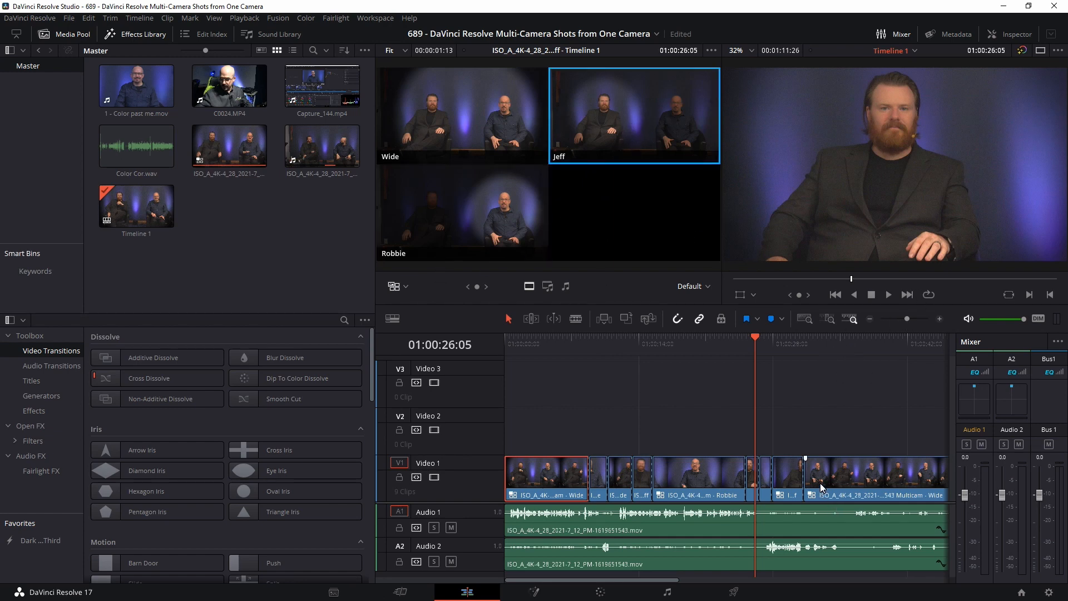
{"action": "left_click", "coordinate": [889, 295]}
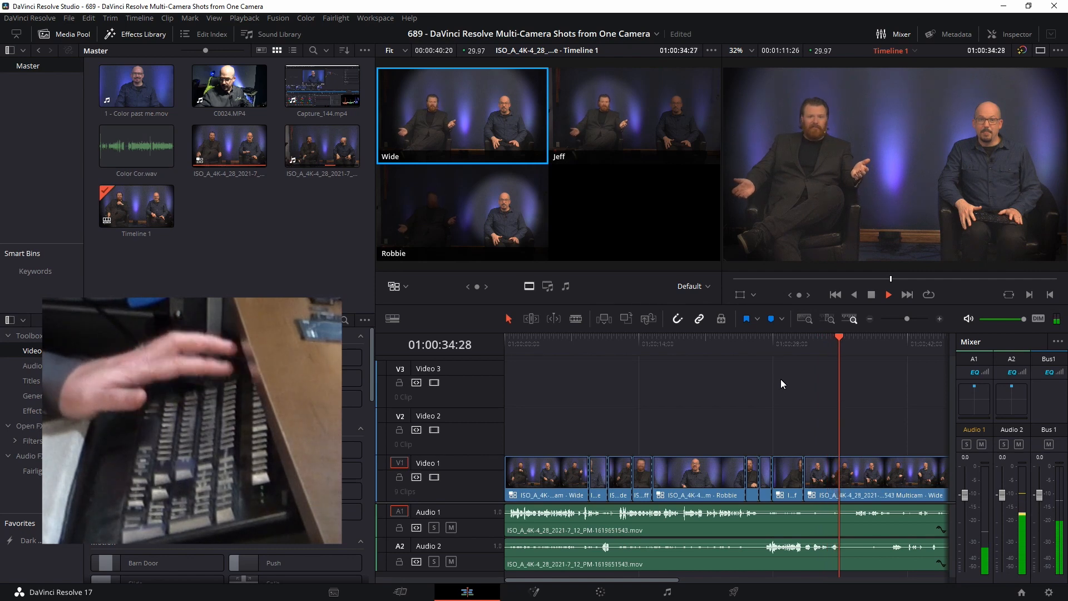
{"action": "key", "text": "2"}
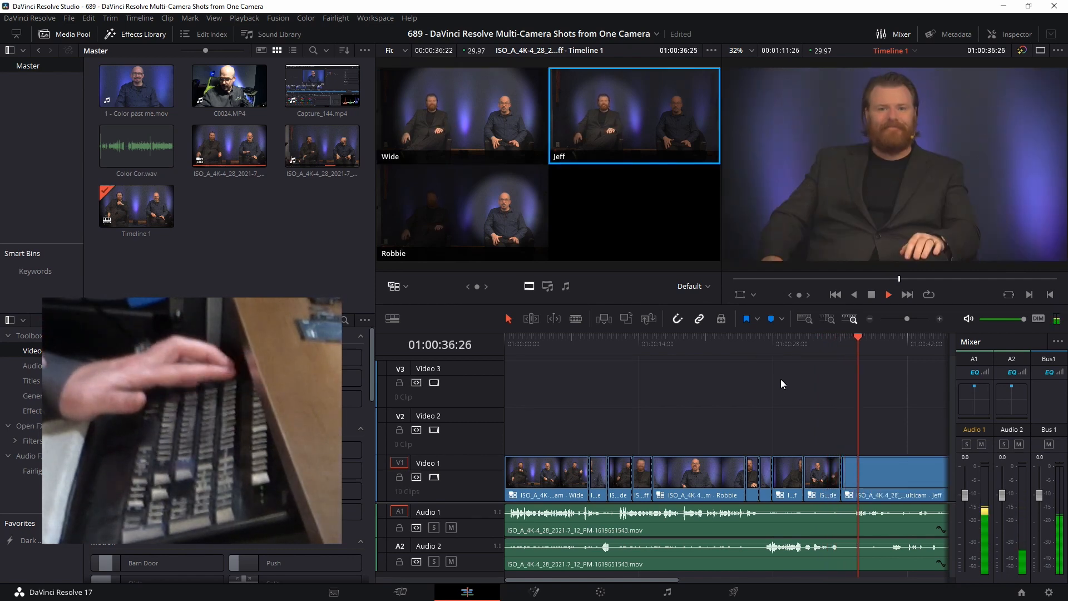
{"action": "key", "text": "3"}
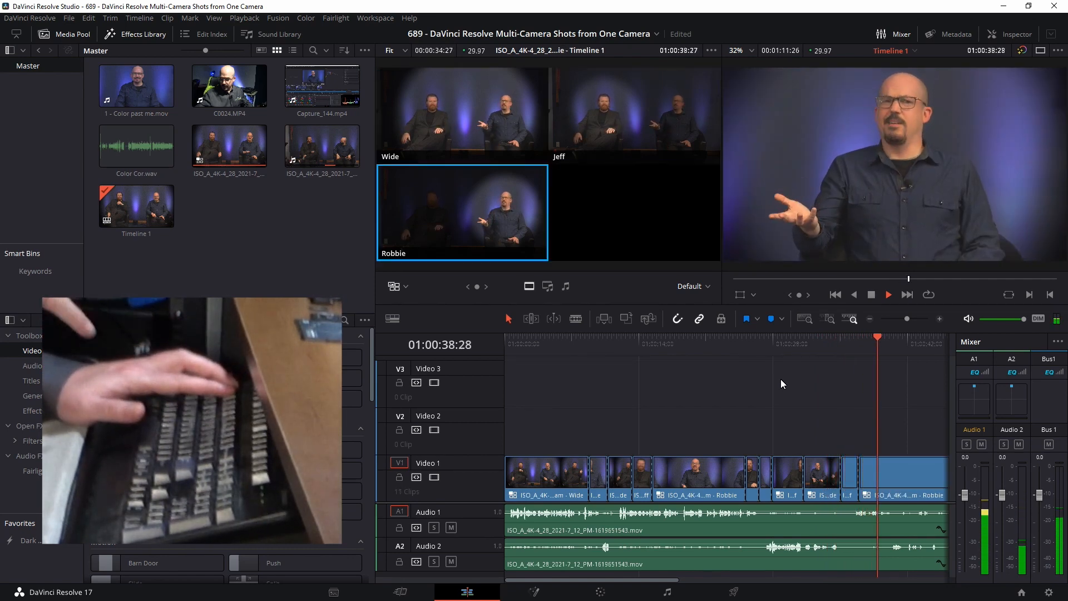
{"action": "key", "text": "2"}
{"action": "key", "text": "3"}
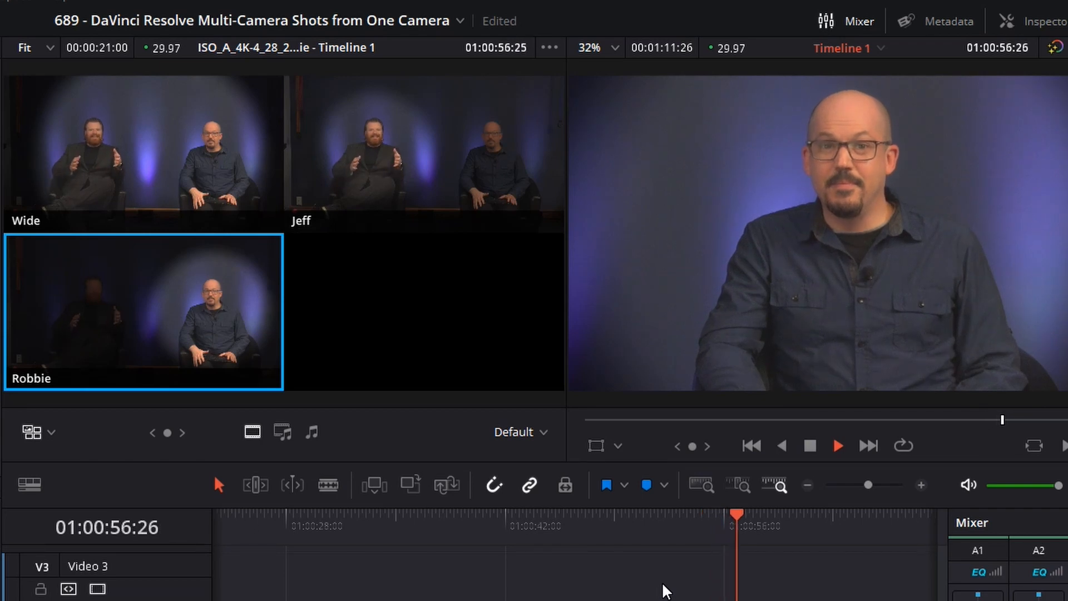
Step: Stop the live cutting and split the last multicam clip on Video 1 at 01:00:53:09
{"action": "key", "text": "space"}
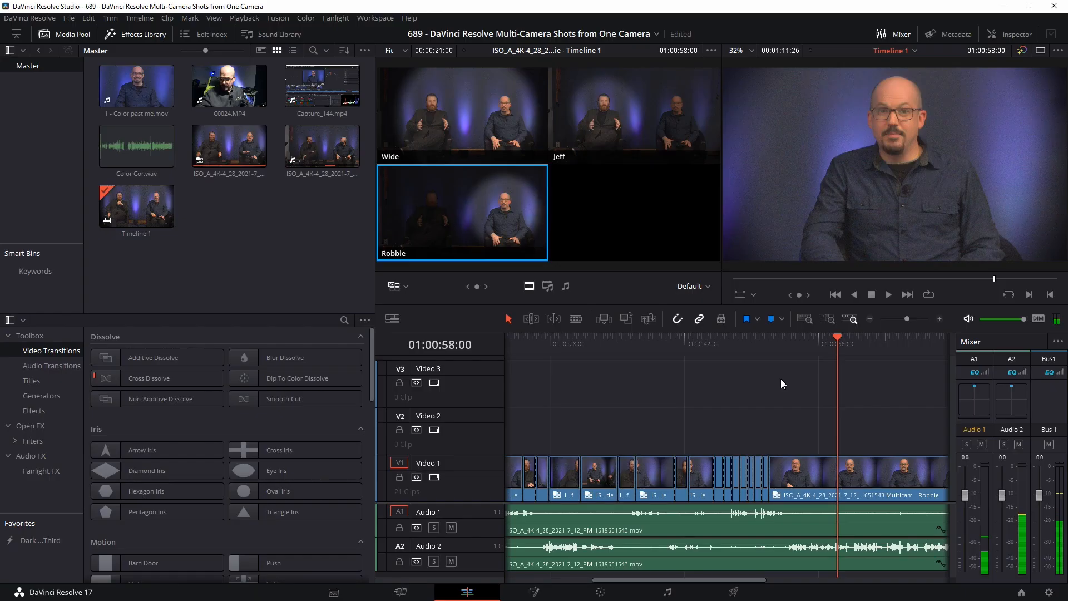
{"action": "mouse_move", "coordinate": [789, 342]}
{"action": "left_mouse_down"}
{"action": "mouse_move", "coordinate": [775, 342]}
{"action": "mouse_move", "coordinate": [785, 342]}
{"action": "left_mouse_up"}
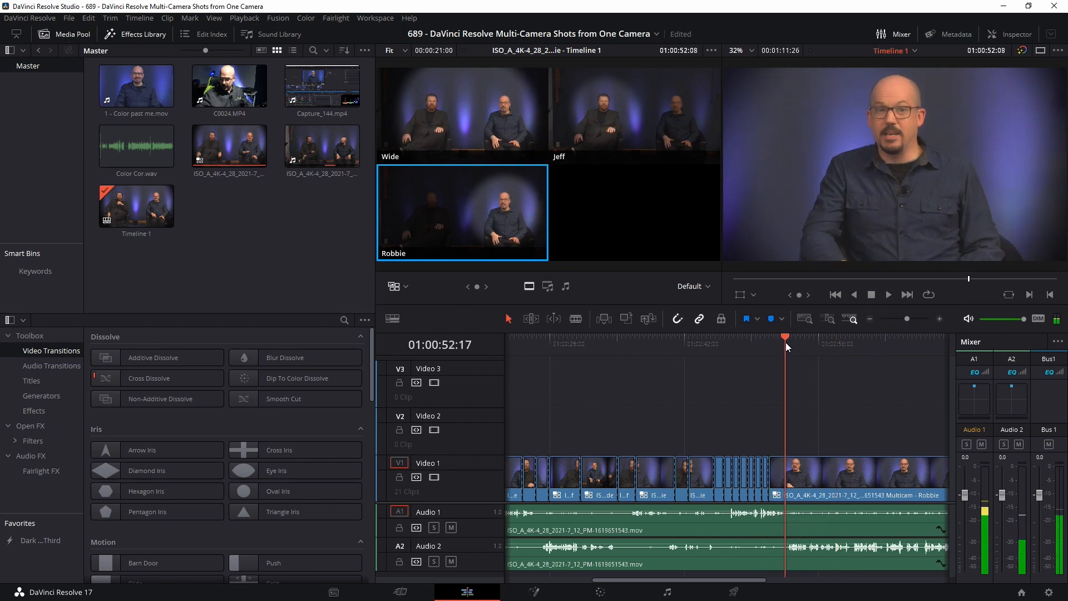
{"action": "key", "text": "space"}
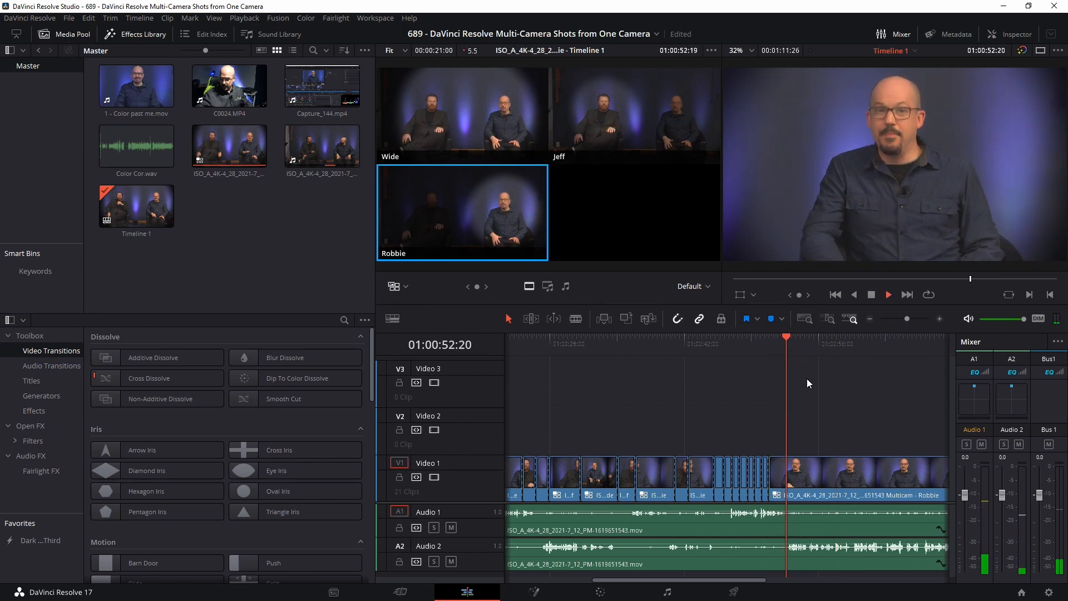
{"action": "mouse_move", "coordinate": [907, 318]}
{"action": "left_mouse_down"}
{"action": "mouse_move", "coordinate": [921, 322]}
{"action": "mouse_move", "coordinate": [912, 324]}
{"action": "left_mouse_up"}
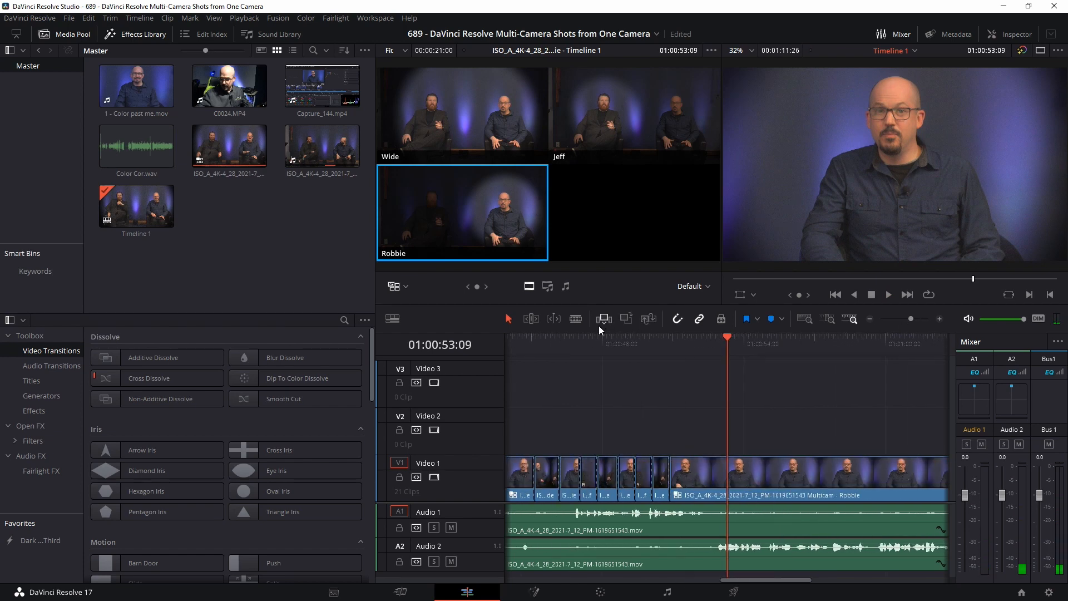
{"action": "left_click", "coordinate": [577, 319]}
{"action": "left_click", "coordinate": [729, 466]}
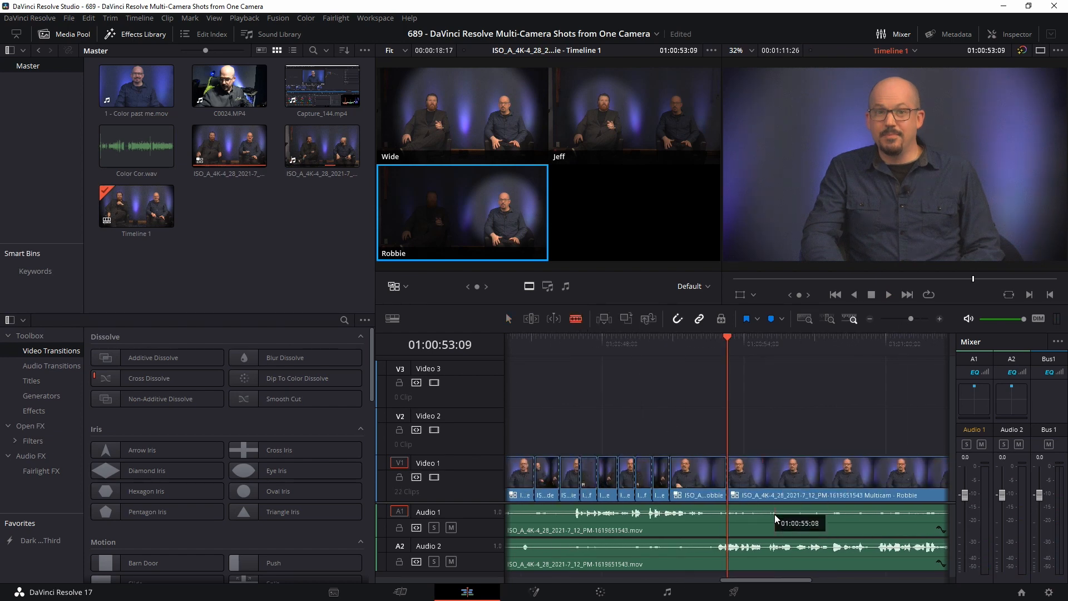
Step: Switch the multicam segment after the new cut to close-up angle 2 and play it from the cut
{"action": "left_click", "coordinate": [507, 318]}
{"action": "right_click", "coordinate": [802, 480]}
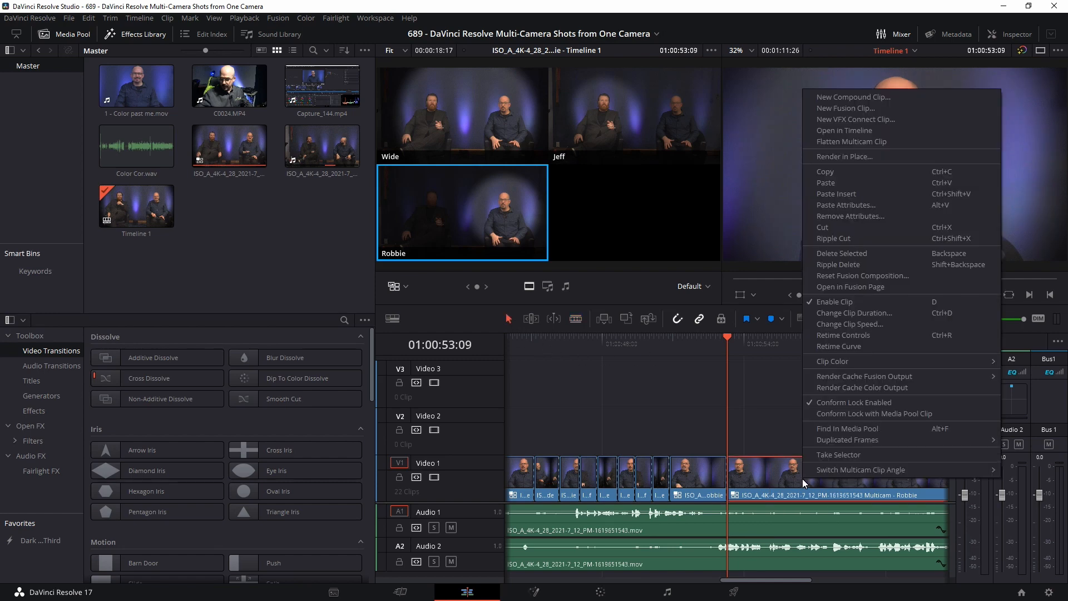
{"action": "mouse_move", "coordinate": [833, 471]}
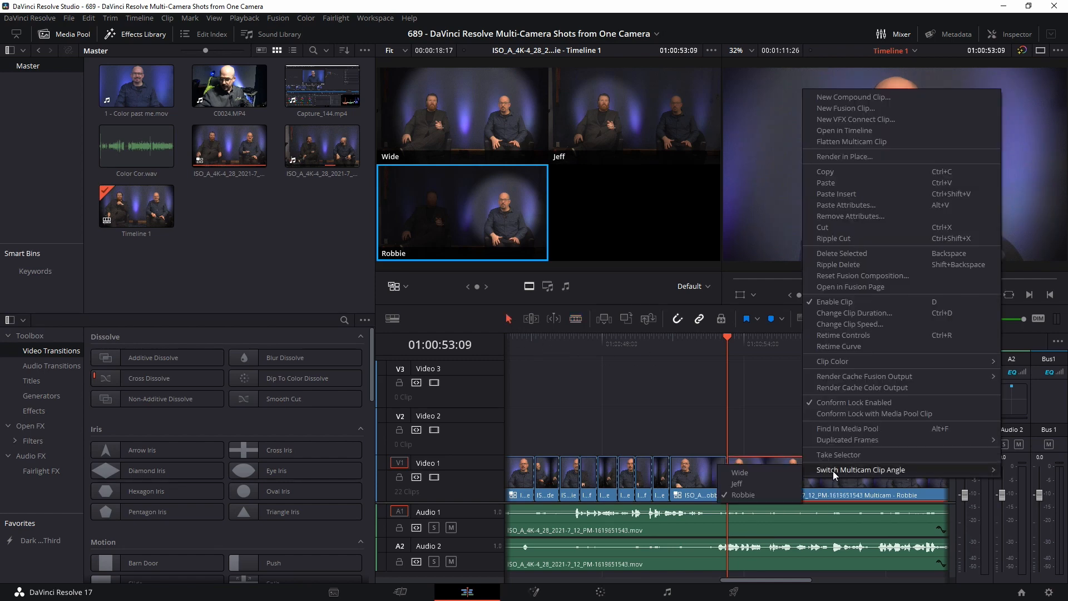
{"action": "left_click", "coordinate": [770, 483]}
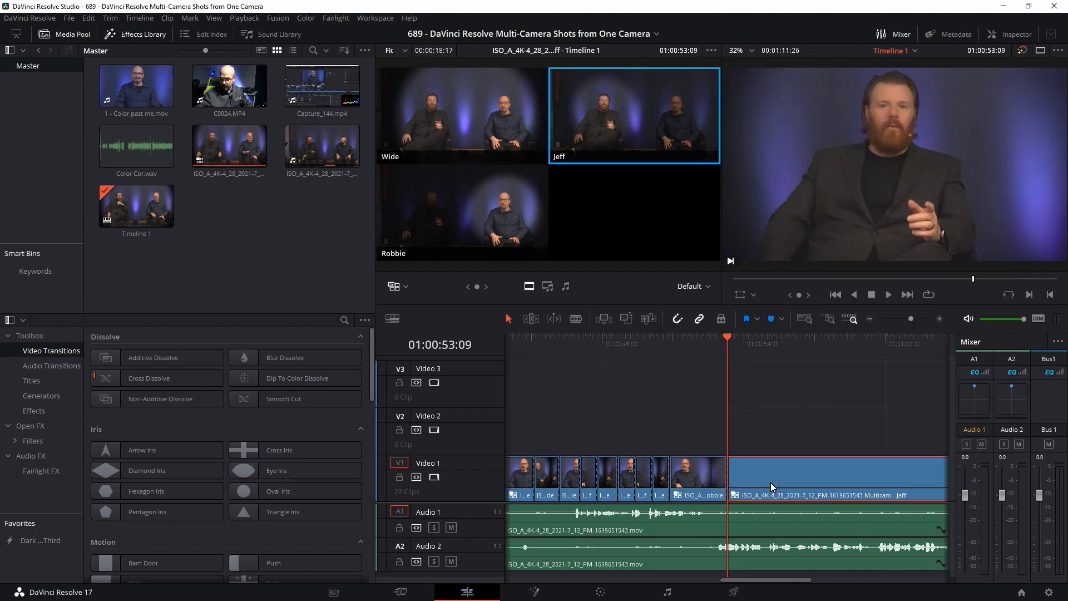
{"action": "key", "text": "space"}
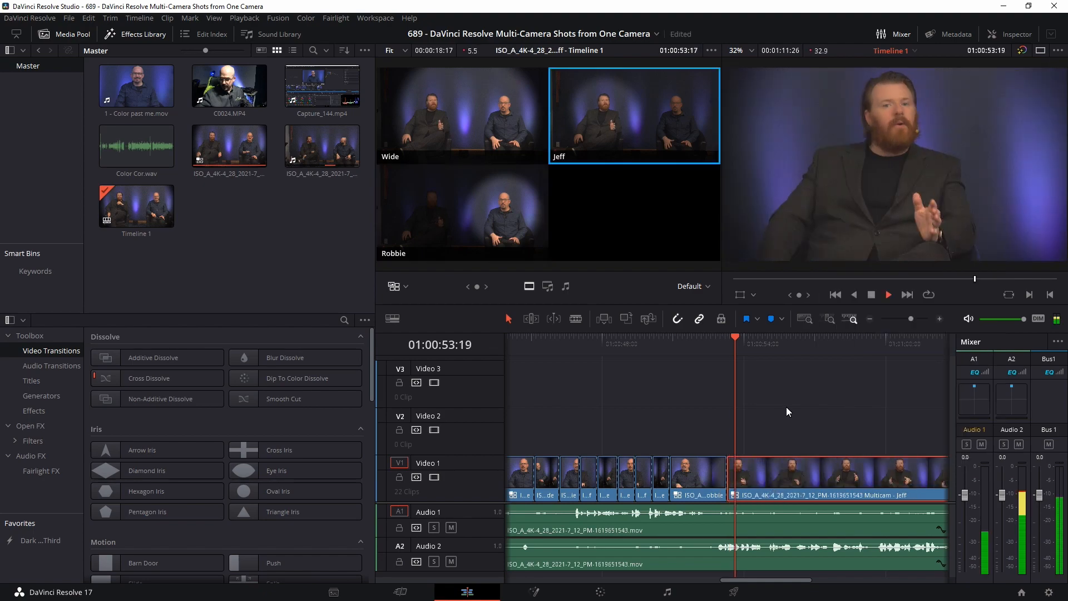